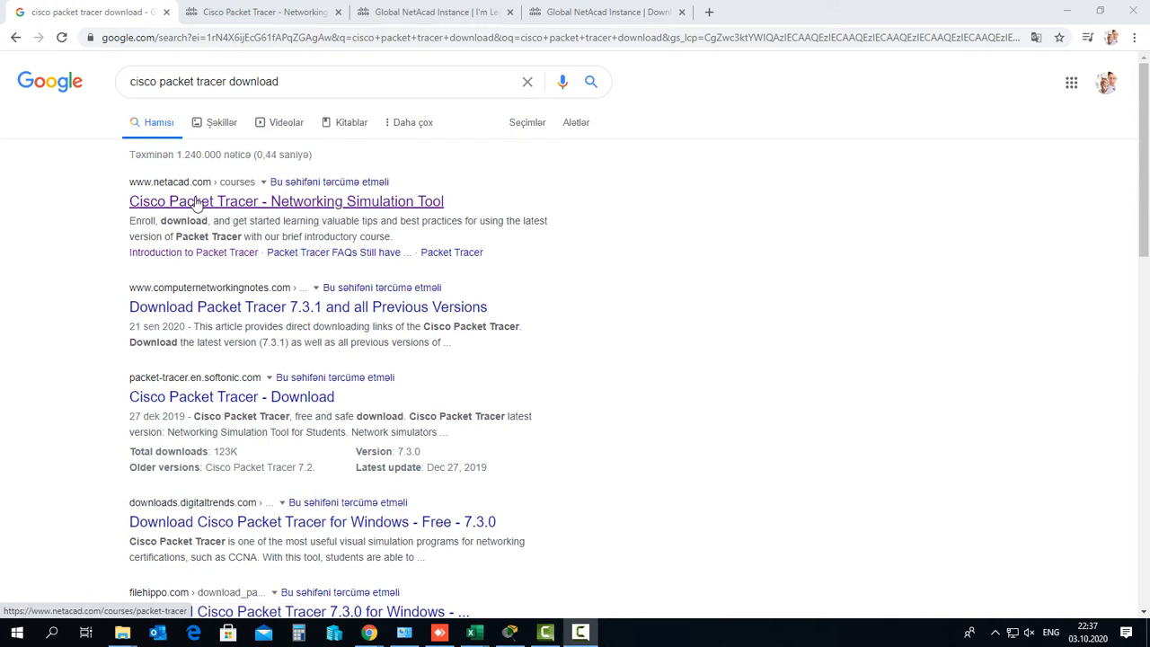
Underline the first search result with the screen pen, then clear the ink
{"action": "key", "text": "ctrl+shift+d"}
{"action": "mouse_move", "coordinate": [122, 207]}
{"action": "left_mouse_down"}
{"action": "mouse_move", "coordinate": [150, 189]}
{"action": "mouse_move", "coordinate": [205, 191]}
{"action": "left_mouse_up"}
{"action": "key", "text": "Escape"}
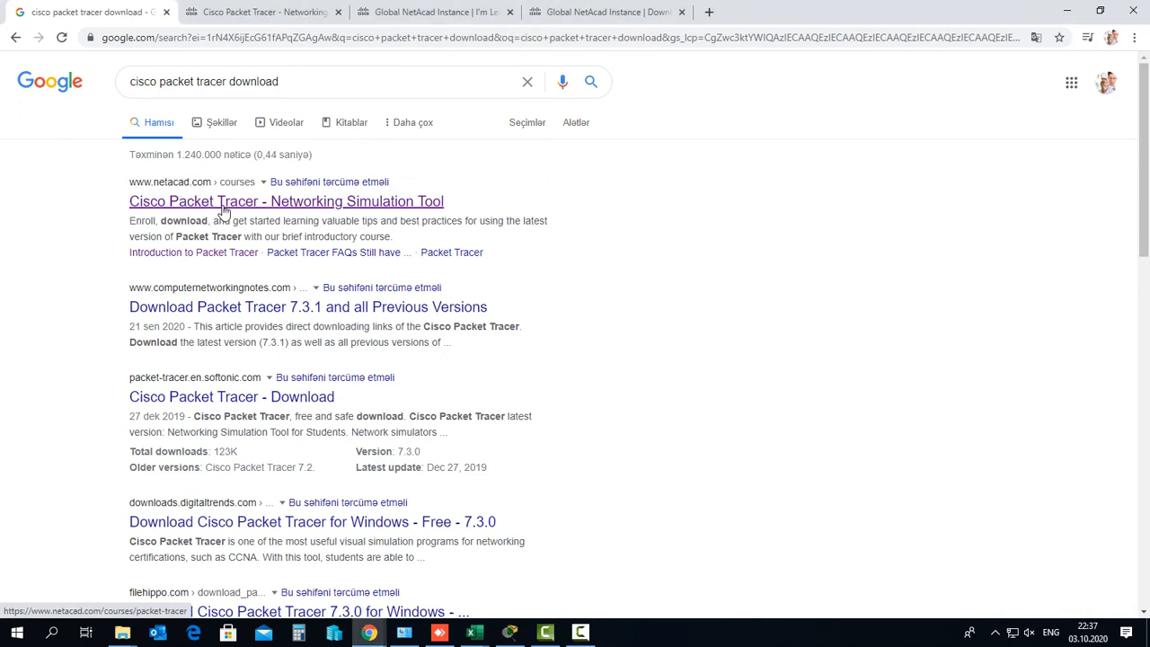
View the Cisco Packet Tracer course page, then move to the I'm Learning page
{"action": "left_click", "coordinate": [226, 13]}
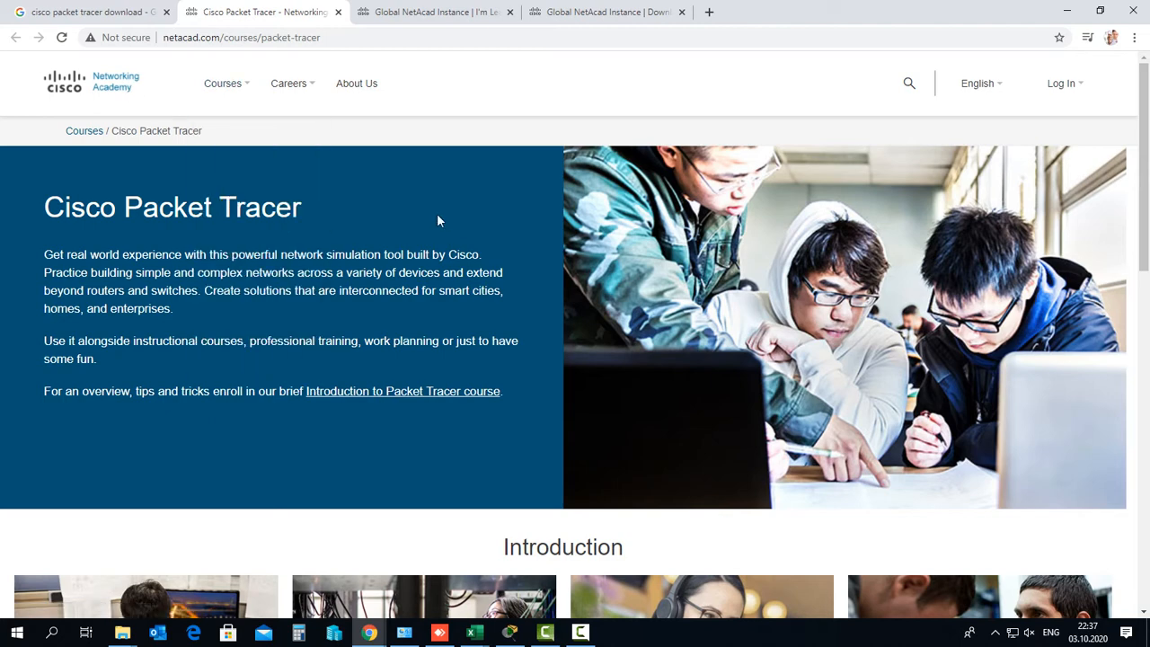
{"action": "mouse_move", "coordinate": [1061, 90]}
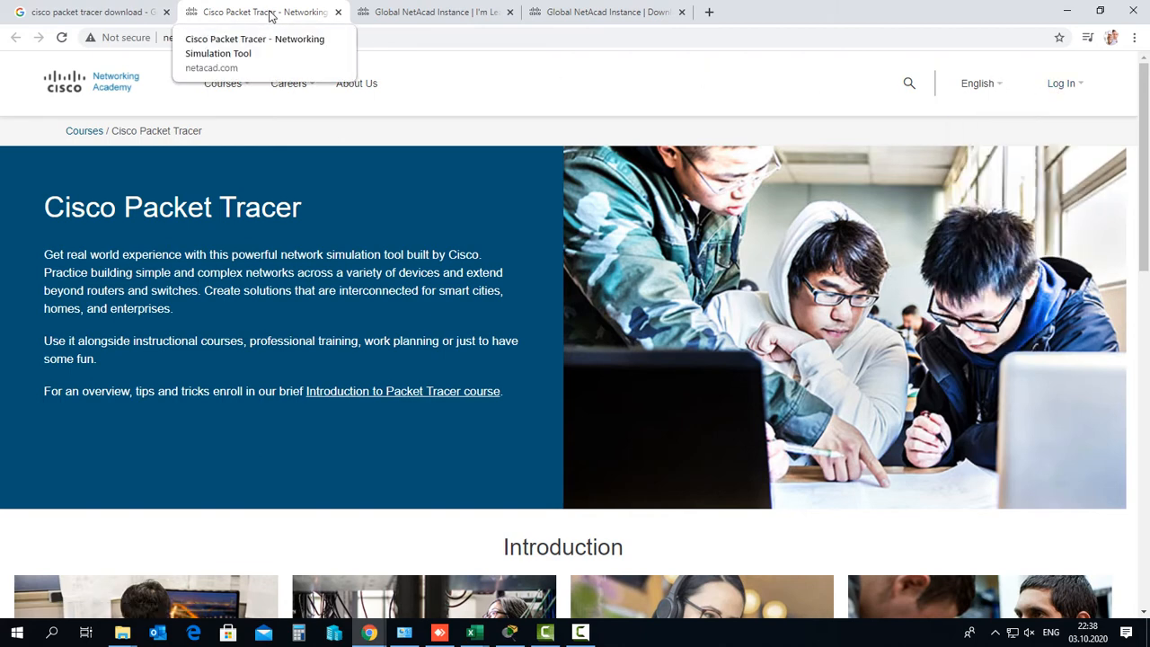
{"action": "left_click", "coordinate": [418, 13]}
Look over the Resources menu, then switch to the Download Cisco Packet Tracer tab
{"action": "mouse_move", "coordinate": [431, 85]}
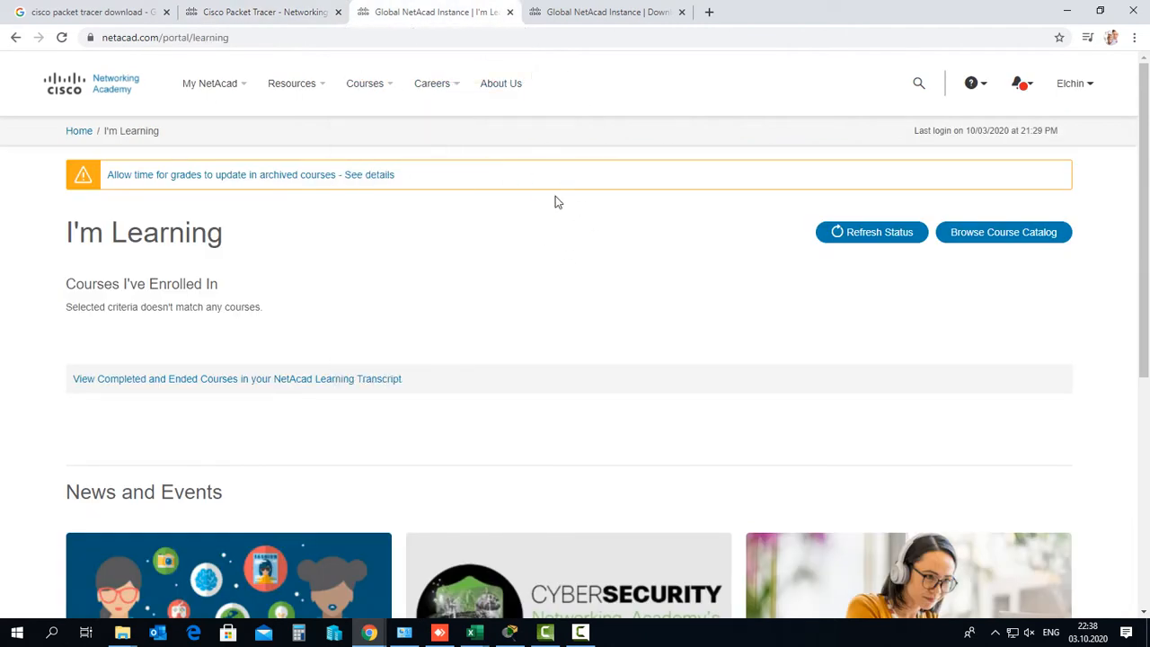
{"action": "mouse_move", "coordinate": [1049, 94]}
{"action": "mouse_move", "coordinate": [311, 87]}
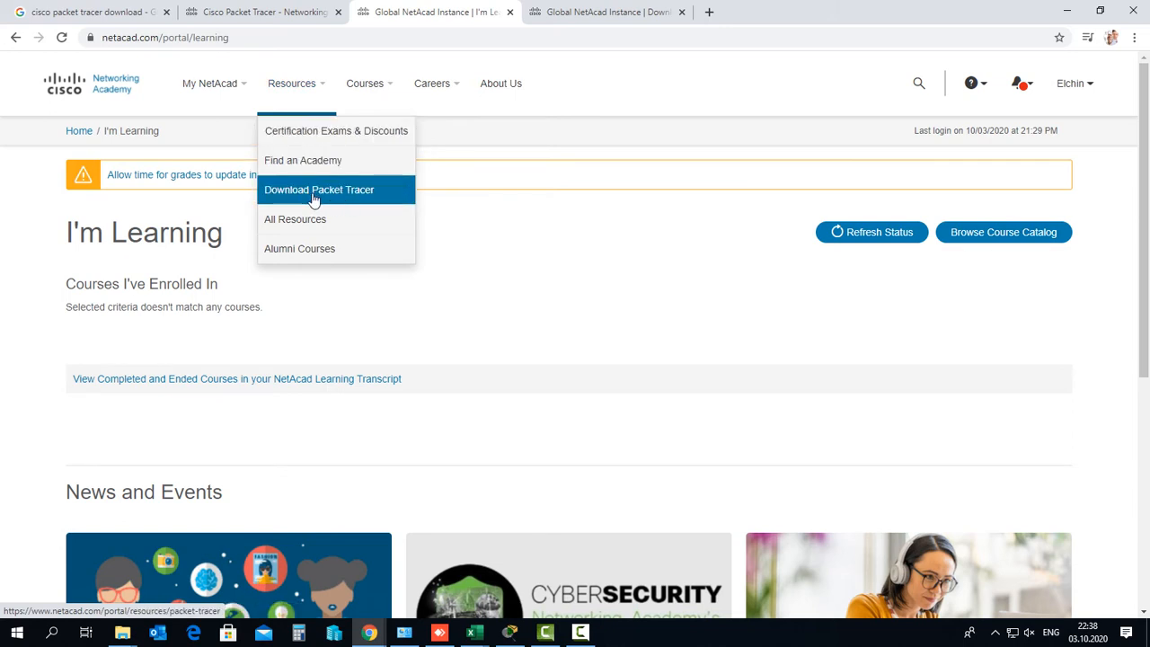
{"action": "left_click", "coordinate": [604, 13]}
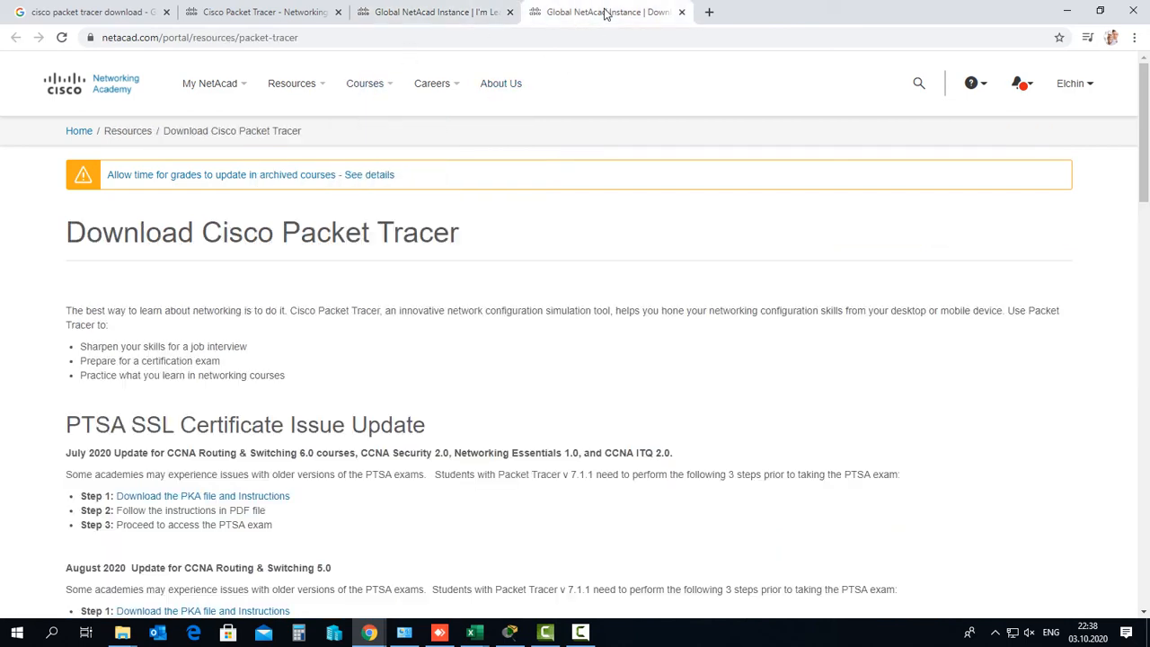
Scroll to the Download section and underline the licence notice and the 64 Bit and 32 Bit links
{"action": "scroll", "coordinate": [618, 189], "scroll_direction": "down", "scroll_amount": 1}
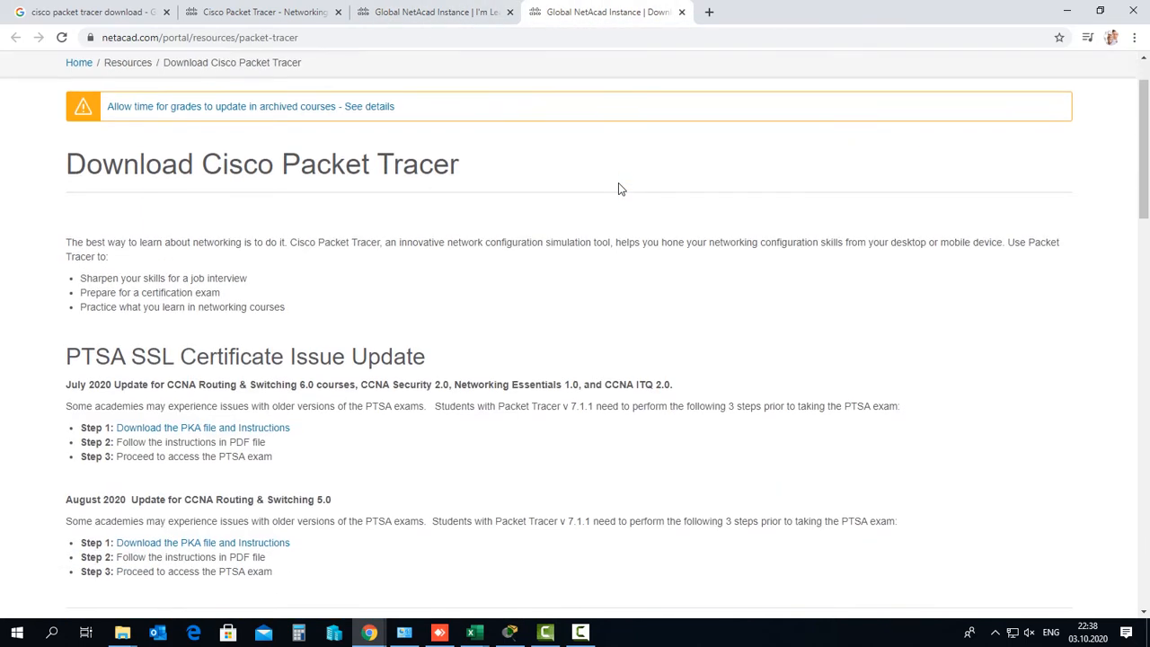
{"action": "scroll", "coordinate": [619, 188], "scroll_direction": "down", "scroll_amount": 4}
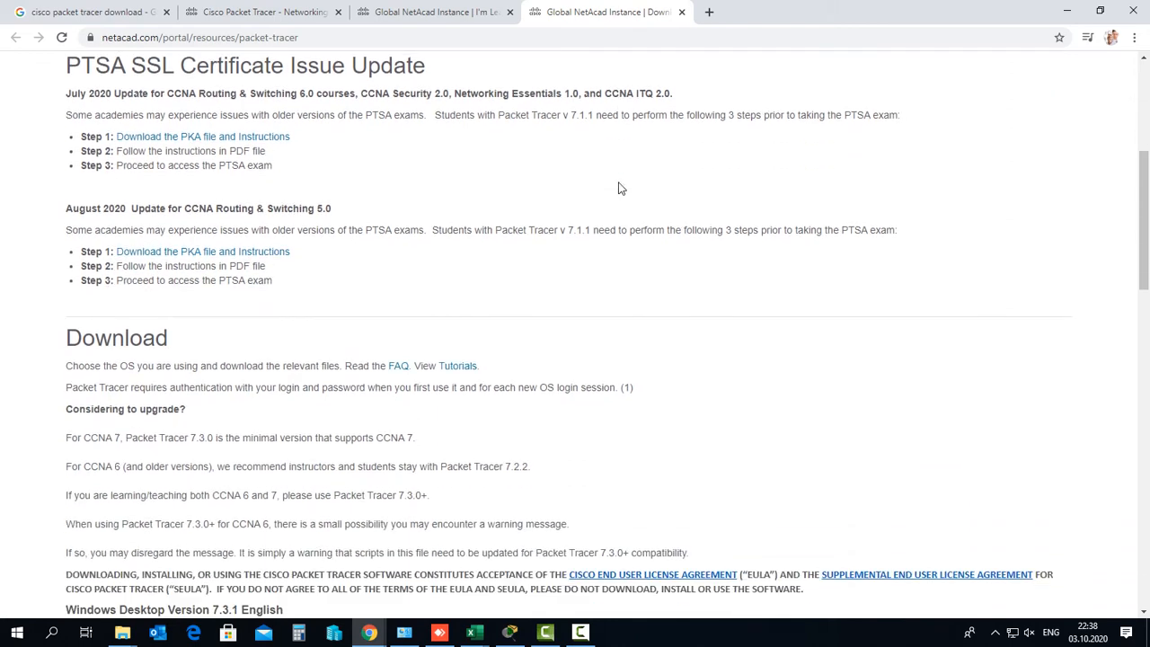
{"action": "scroll", "coordinate": [619, 188], "scroll_direction": "down", "scroll_amount": 5}
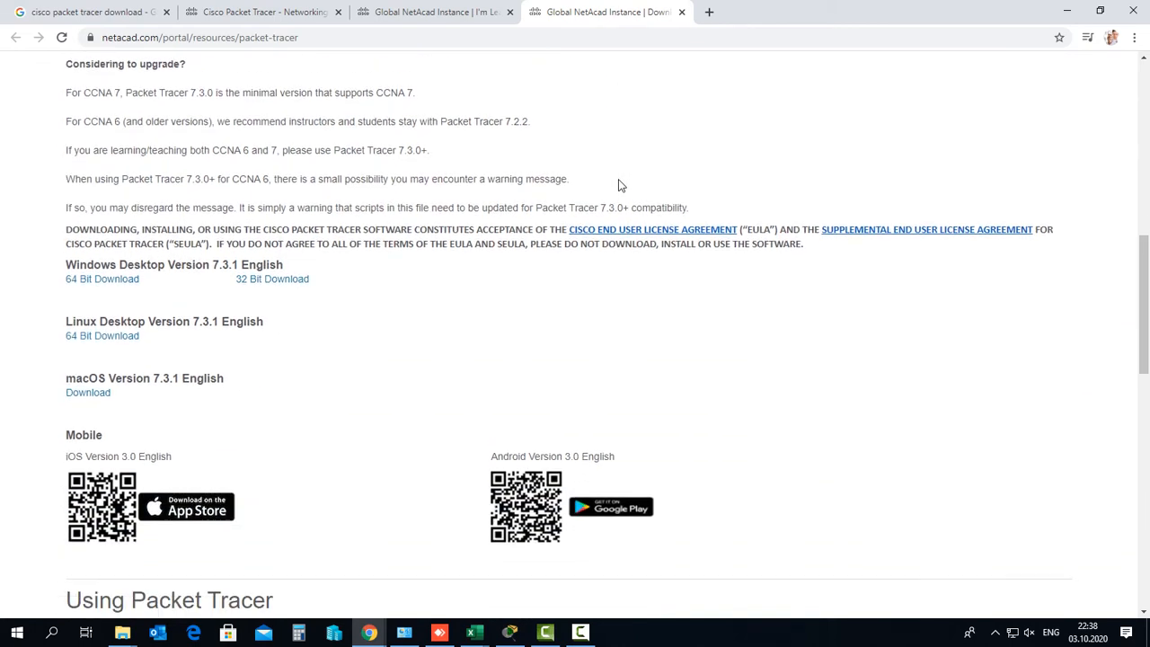
{"action": "scroll", "coordinate": [619, 185], "scroll_direction": "down", "scroll_amount": 1}
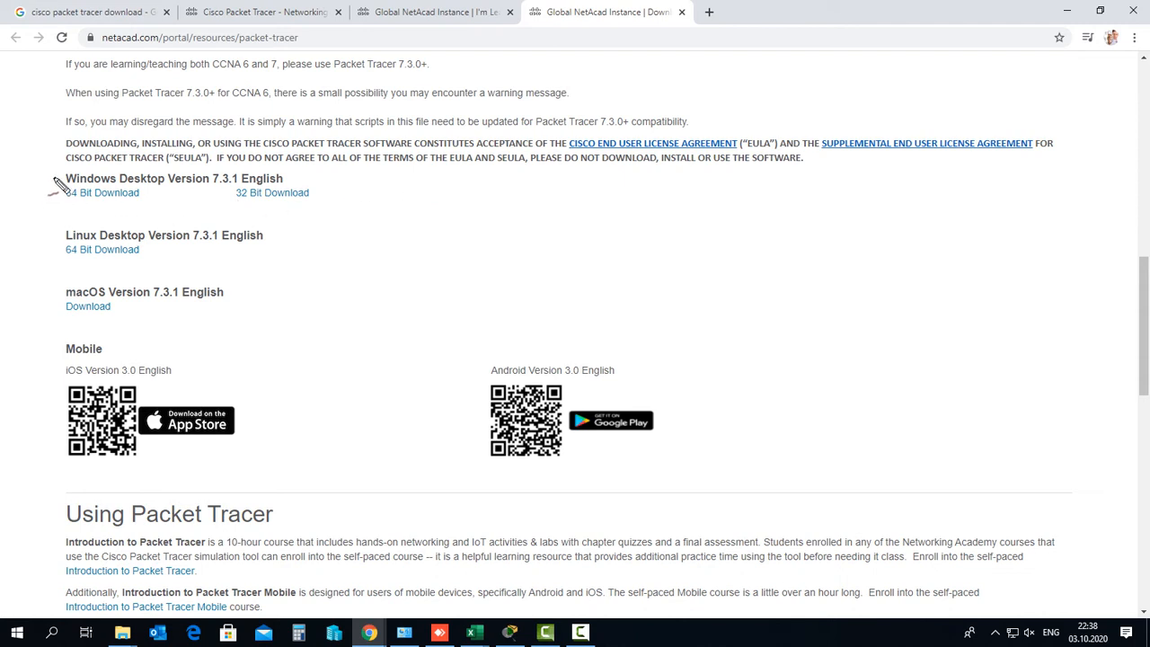
{"action": "left_click_drag", "start_coordinate": [54, 180], "coordinate": [208, 167]}
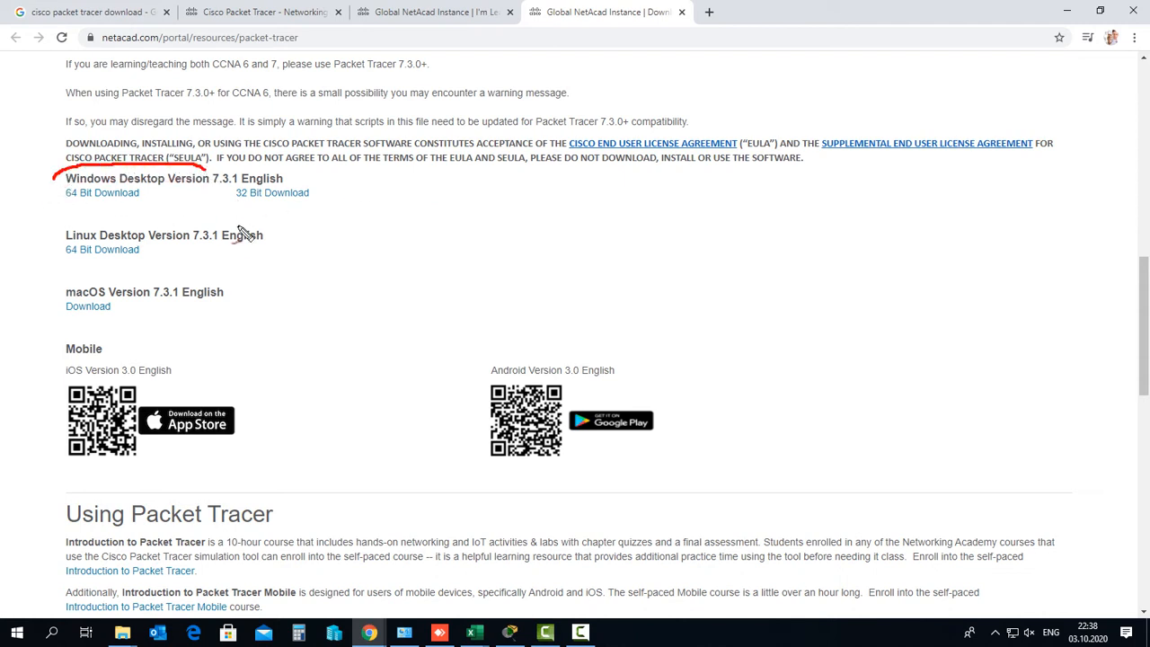
{"action": "left_click_drag", "start_coordinate": [64, 204], "coordinate": [114, 205]}
{"action": "left_click_drag", "start_coordinate": [237, 205], "coordinate": [307, 209]}
Mark the Linux, macOS 7.3.1 and Mobile headings, point to Windows 64 Bit, then clear the ink
{"action": "left_click_drag", "start_coordinate": [56, 240], "coordinate": [126, 221]}
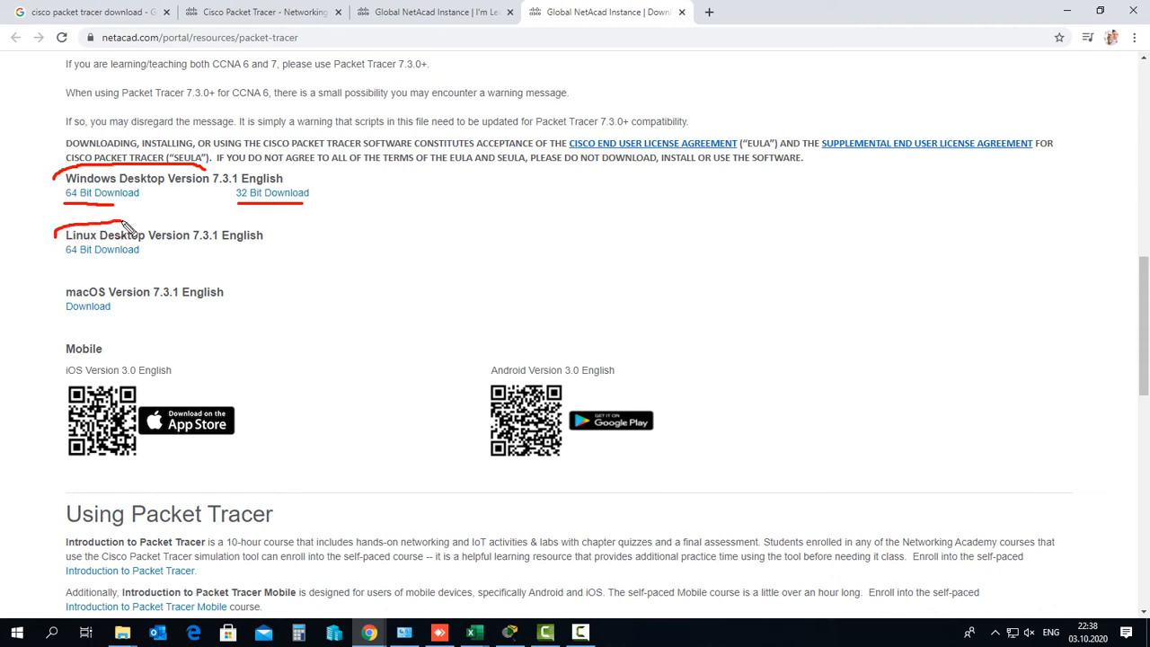
{"action": "left_click_drag", "start_coordinate": [59, 289], "coordinate": [105, 275]}
{"action": "left_click_drag", "start_coordinate": [56, 357], "coordinate": [99, 337]}
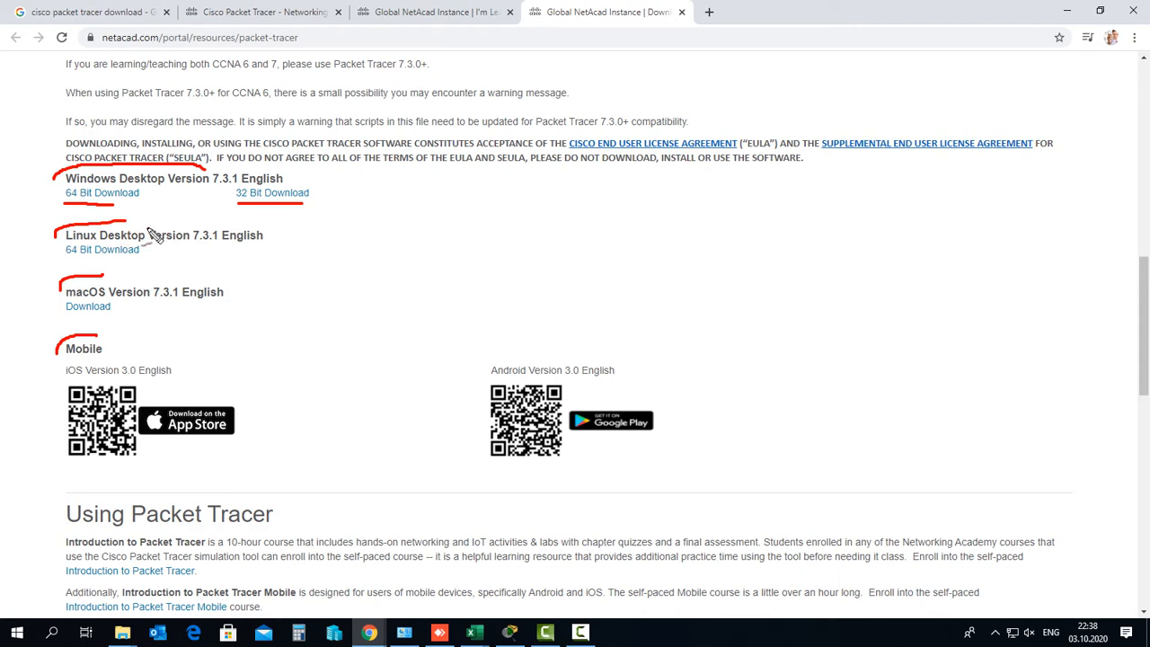
{"action": "mouse_move", "coordinate": [154, 235]}
{"action": "left_mouse_down"}
{"action": "mouse_move", "coordinate": [122, 206]}
{"action": "mouse_move", "coordinate": [119, 223]}
{"action": "left_mouse_up"}
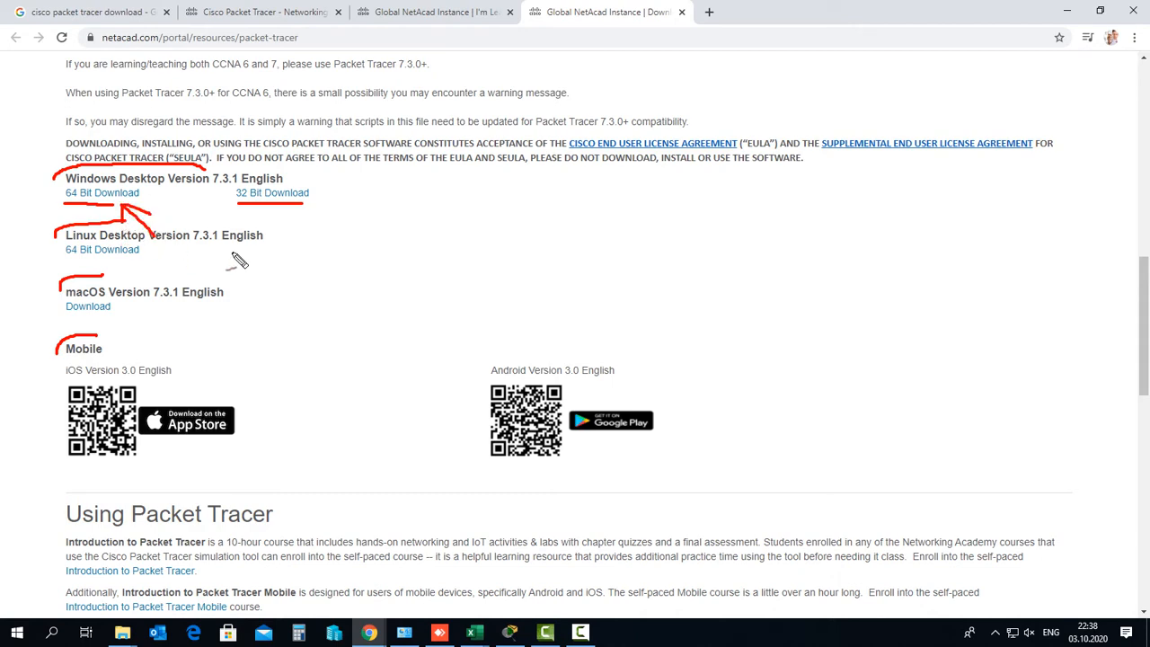
{"action": "key", "text": "Escape"}
{"action": "scroll", "coordinate": [333, 331], "scroll_direction": "down", "scroll_amount": 3}
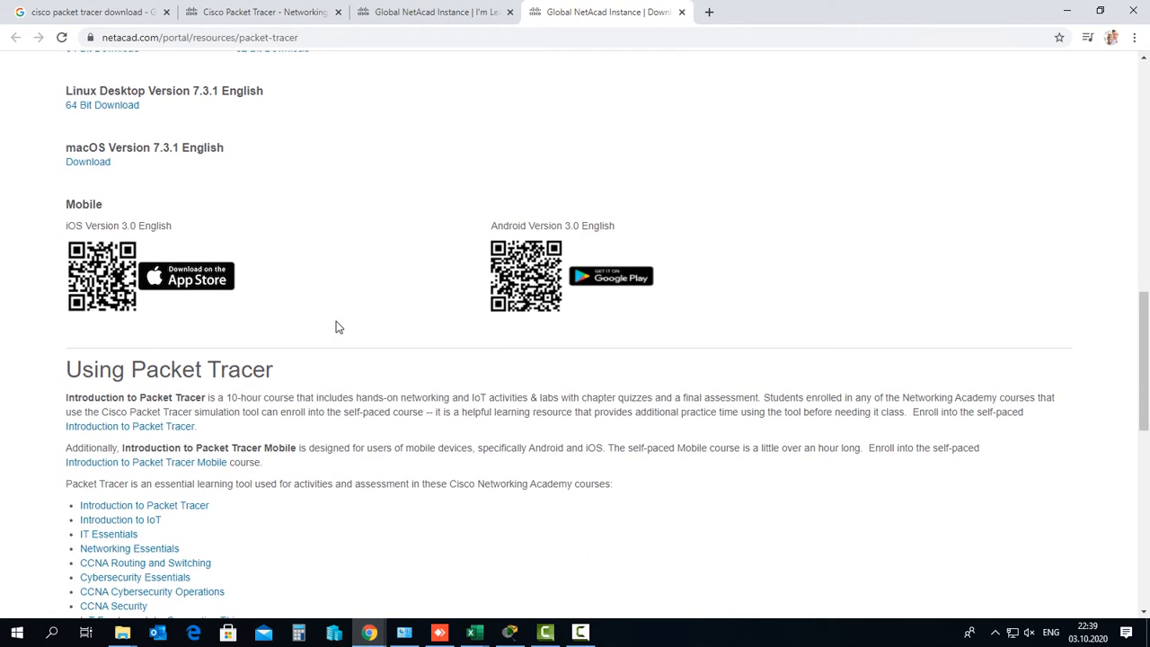
{"action": "scroll", "coordinate": [335, 326], "scroll_direction": "up", "scroll_amount": 2}
{"action": "scroll", "coordinate": [335, 326], "scroll_direction": "up", "scroll_amount": 2}
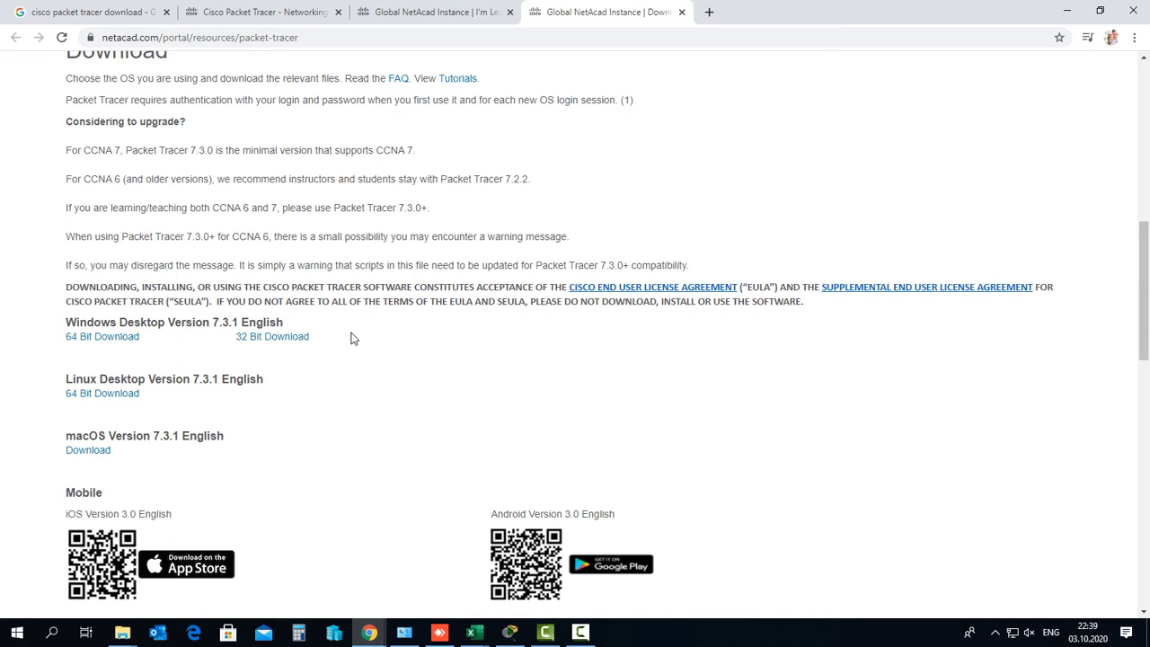
Bring Packet Tracer forward, show End Devices, and mark the PC-PT device with the pen
{"action": "left_click", "coordinate": [512, 632]}
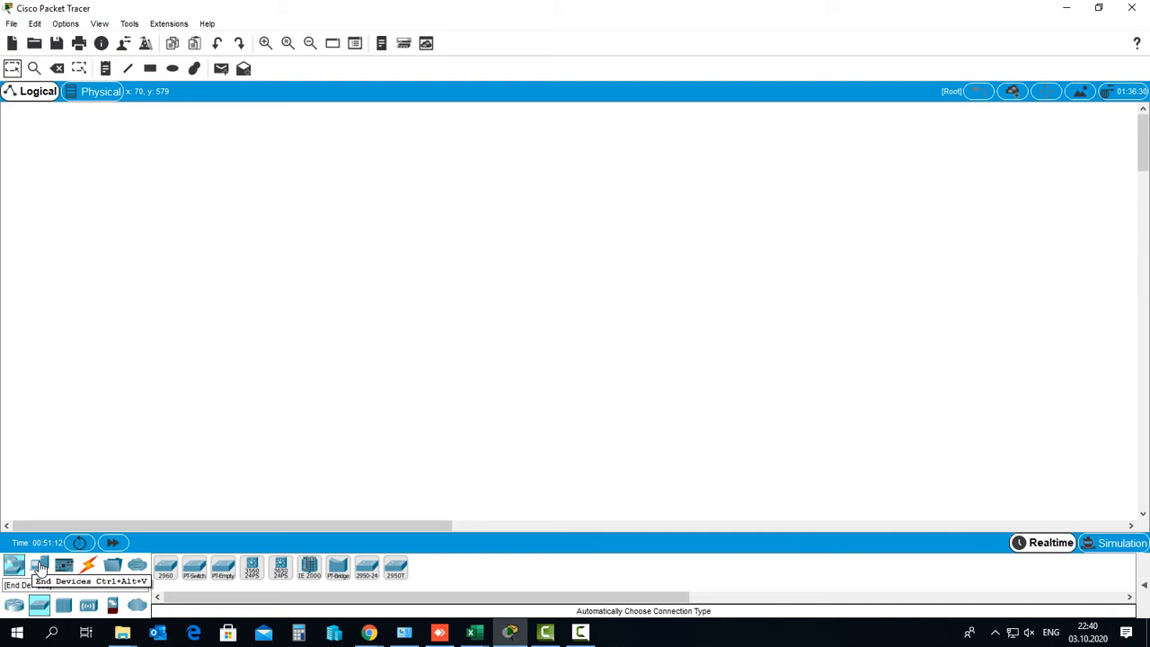
{"action": "left_click", "coordinate": [40, 566]}
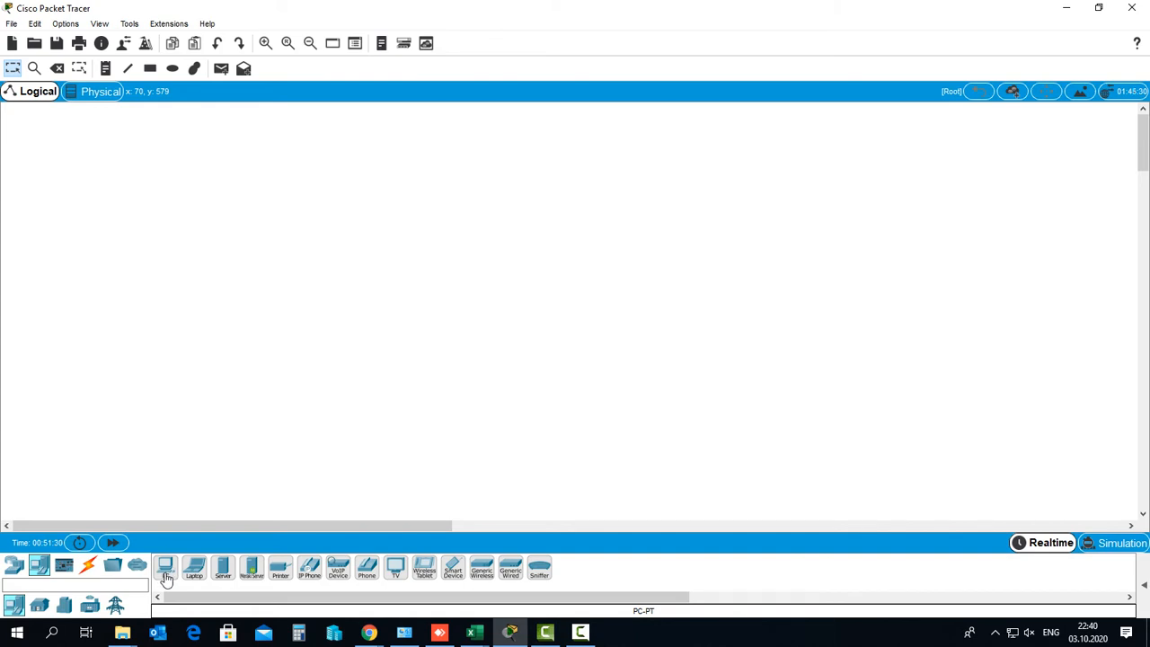
{"action": "key", "text": "ctrl+shift+d"}
{"action": "left_click_drag", "start_coordinate": [151, 590], "coordinate": [172, 576]}
{"action": "mouse_move", "coordinate": [620, 615]}
{"action": "left_mouse_down"}
{"action": "mouse_move", "coordinate": [631, 605]}
{"action": "mouse_move", "coordinate": [670, 617]}
{"action": "mouse_move", "coordinate": [645, 614]}
{"action": "left_mouse_up"}
{"action": "key", "text": "Escape"}
Select the Laptop and circle the Laptop-PT name, then clear the ink
{"action": "left_click", "coordinate": [189, 570]}
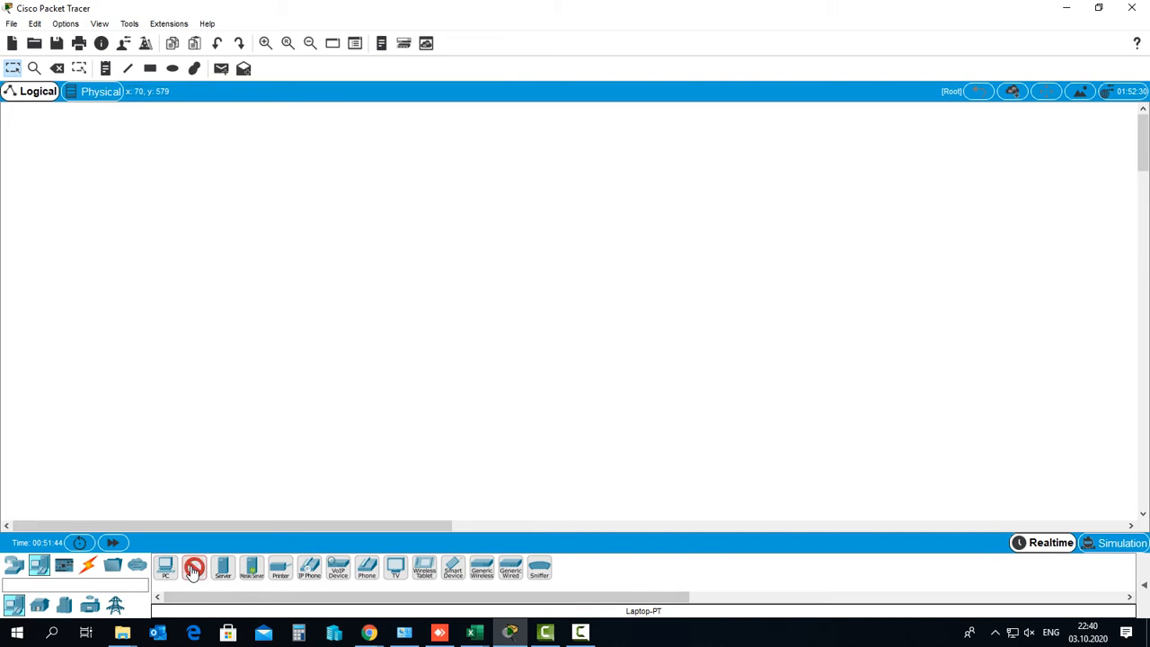
{"action": "key", "text": "ctrl+shift+d"}
{"action": "mouse_move", "coordinate": [625, 599]}
{"action": "left_mouse_down"}
{"action": "mouse_move", "coordinate": [617, 607]}
{"action": "mouse_move", "coordinate": [671, 620]}
{"action": "mouse_move", "coordinate": [614, 622]}
{"action": "left_mouse_up"}
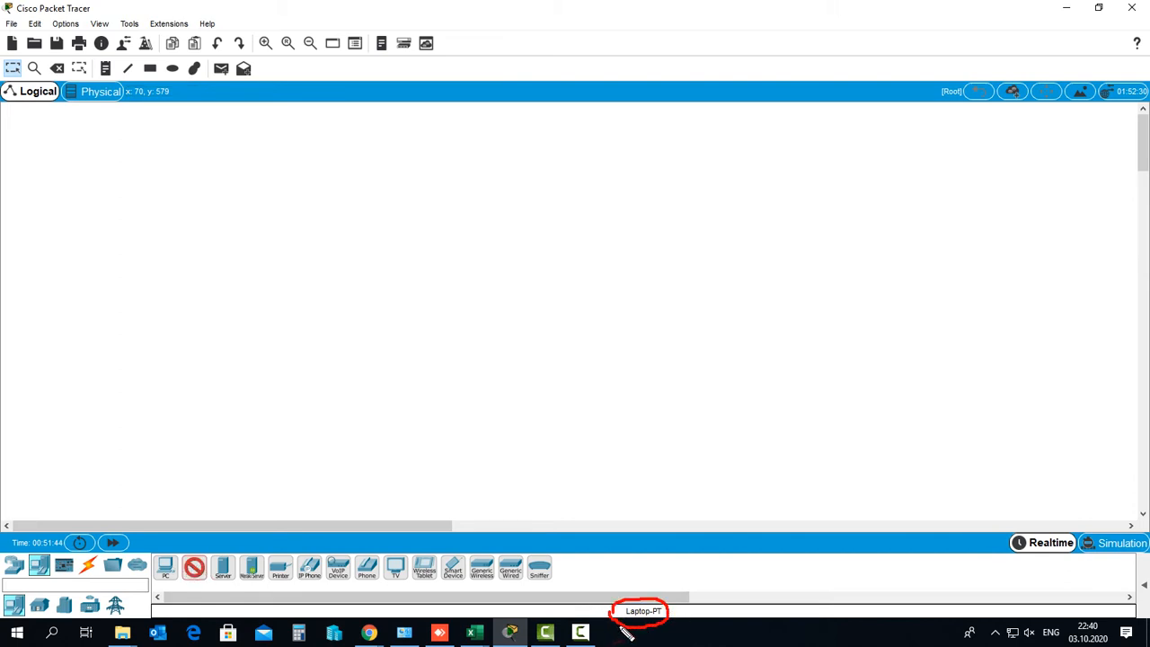
{"action": "key", "text": "Escape"}
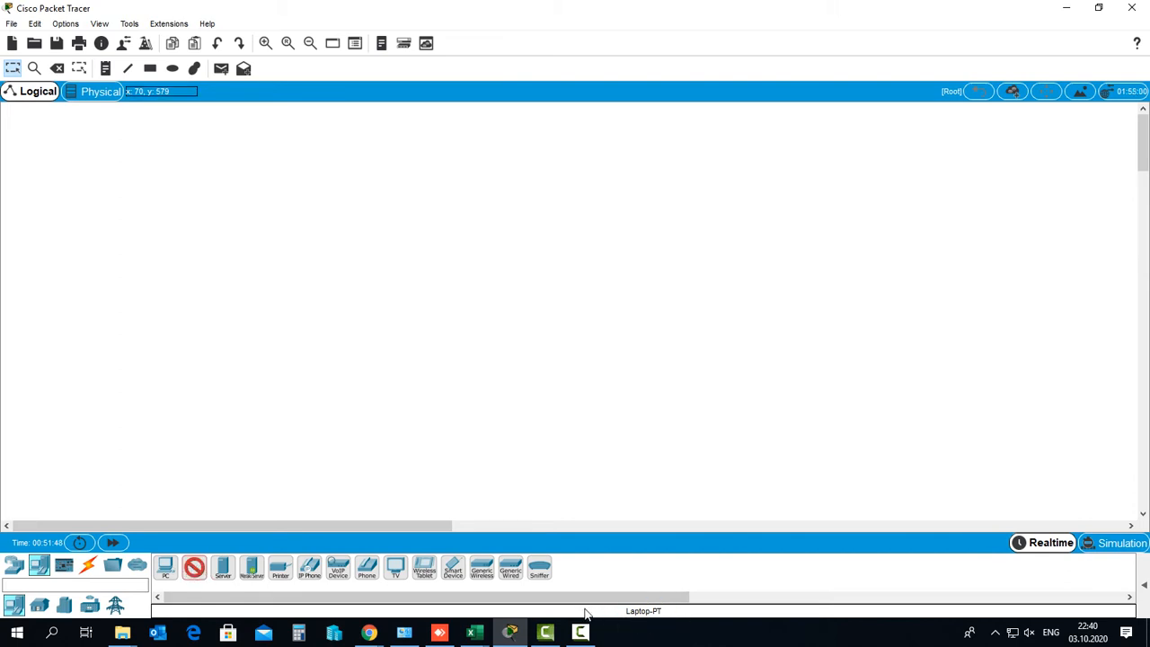
Place a PC-PT named PC1 on the canvas, nudge it left, and browse the router and switch models
{"action": "left_click", "coordinate": [165, 570]}
{"action": "left_click", "coordinate": [384, 280]}
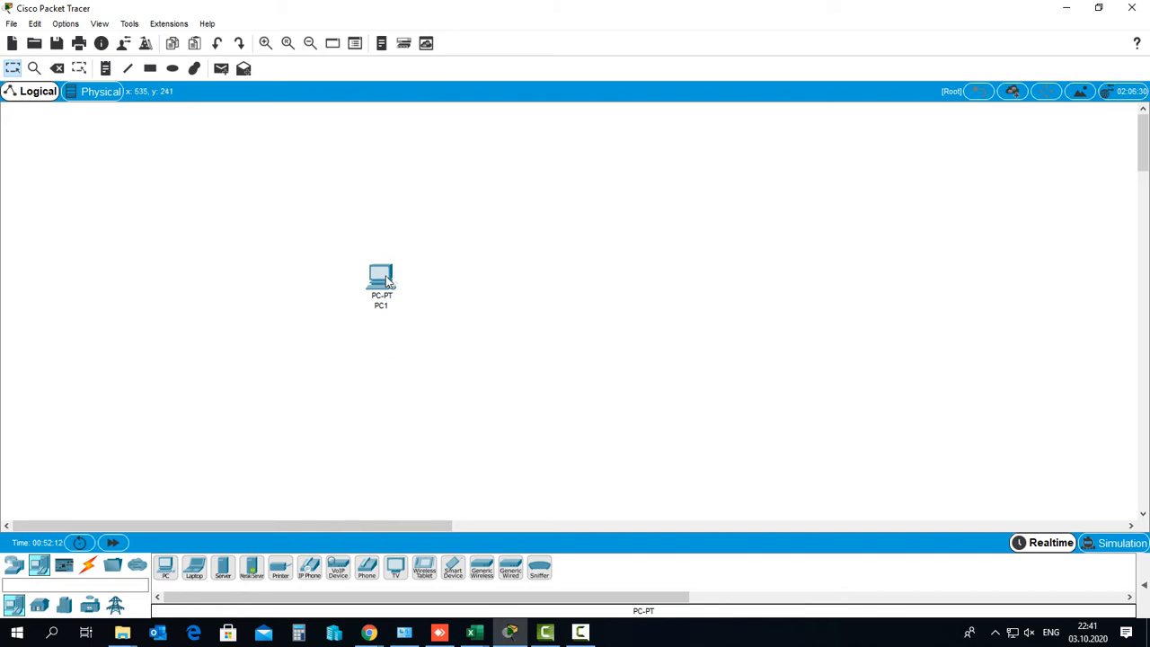
{"action": "left_click_drag", "start_coordinate": [384, 281], "coordinate": [347, 285]}
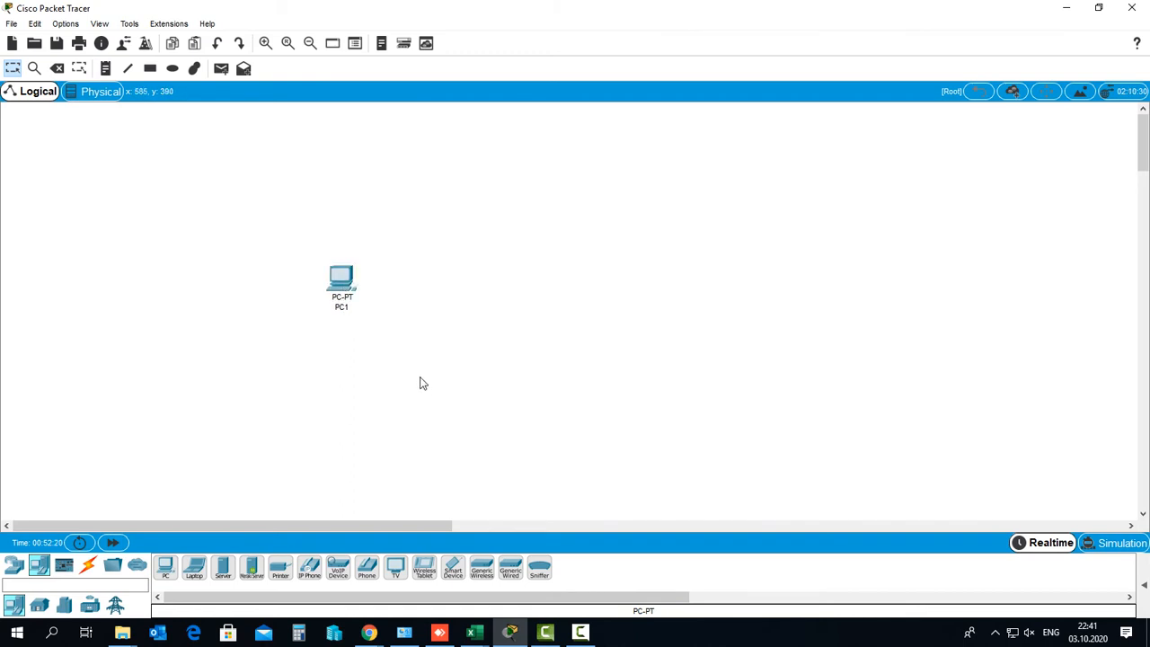
{"action": "left_click", "coordinate": [13, 568]}
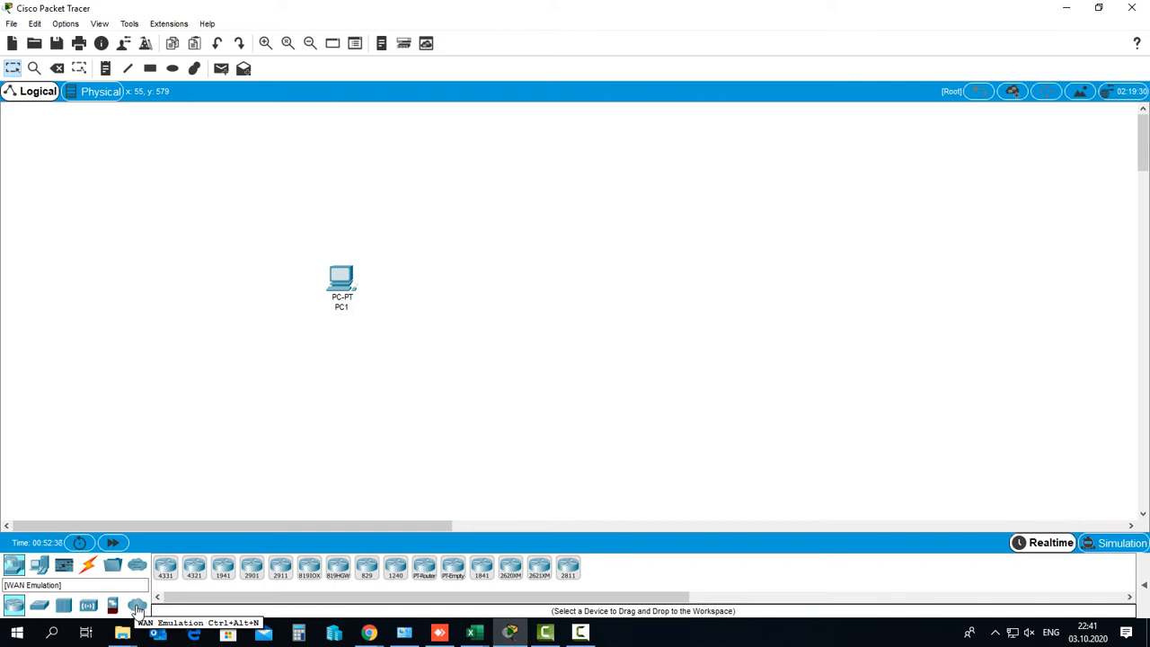
{"action": "left_click", "coordinate": [40, 606]}
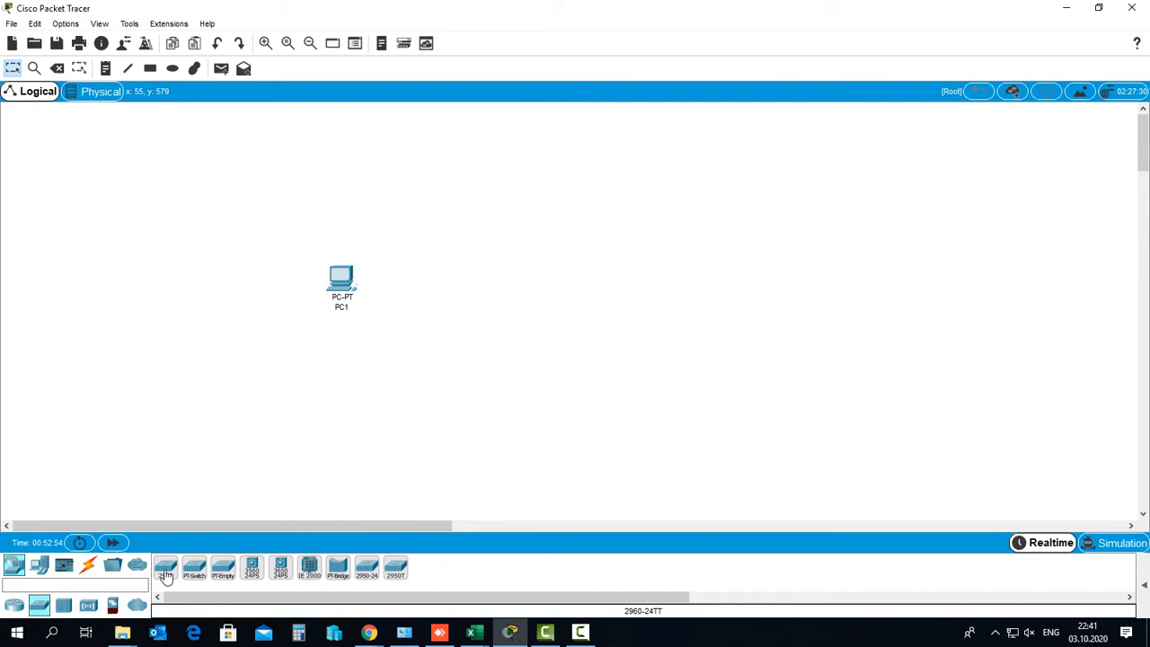
Drag two 2960 switches onto the canvas, one right of PC1 and one below it
{"action": "left_click_drag", "start_coordinate": [165, 575], "coordinate": [490, 298]}
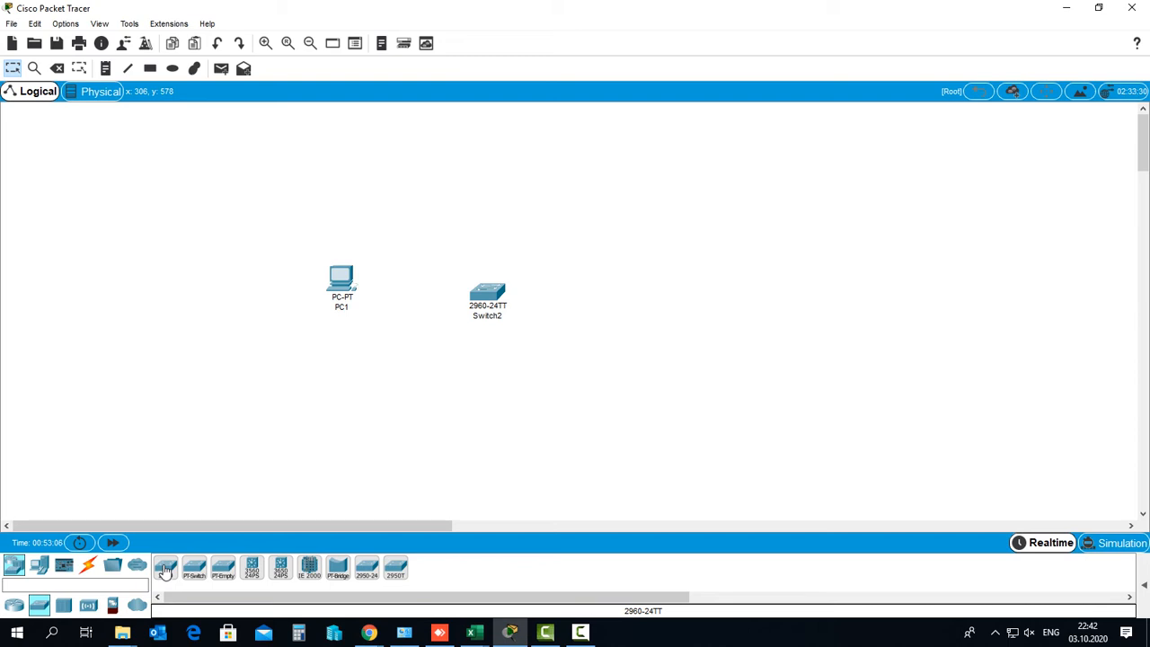
{"action": "left_click_drag", "start_coordinate": [166, 571], "coordinate": [441, 409]}
{"action": "mouse_move", "coordinate": [433, 434]}
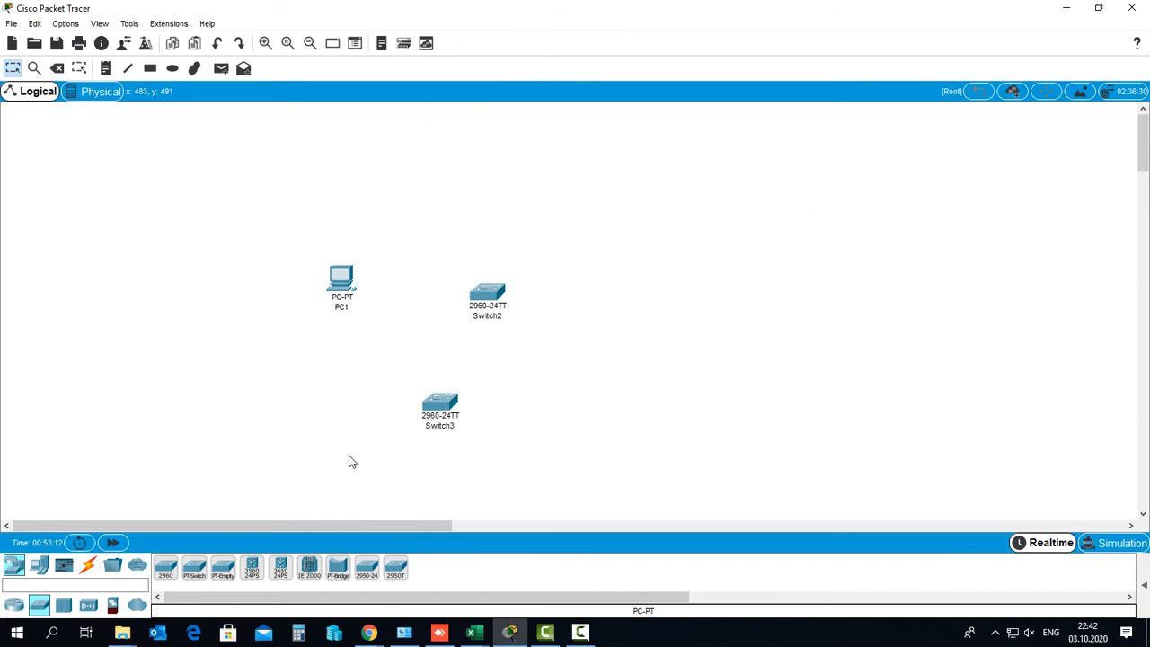
Place two more 2960-24TT switches, Switch4 and Switch5, to the lower right
{"action": "left_click", "coordinate": [166, 571]}
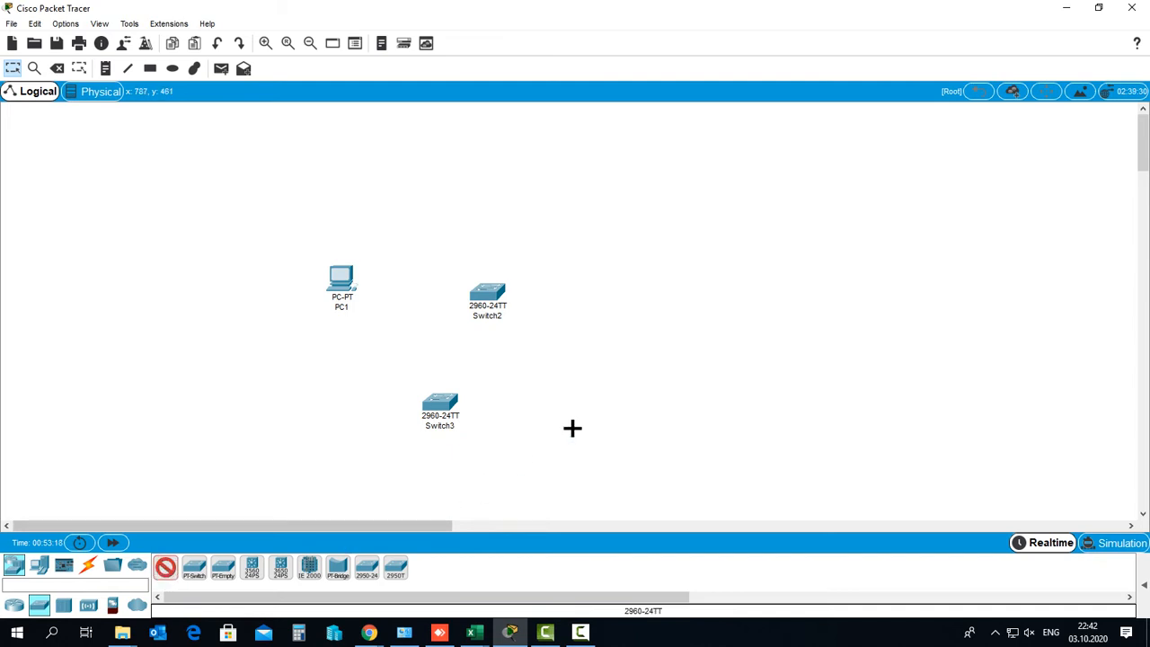
{"action": "left_click", "coordinate": [610, 388]}
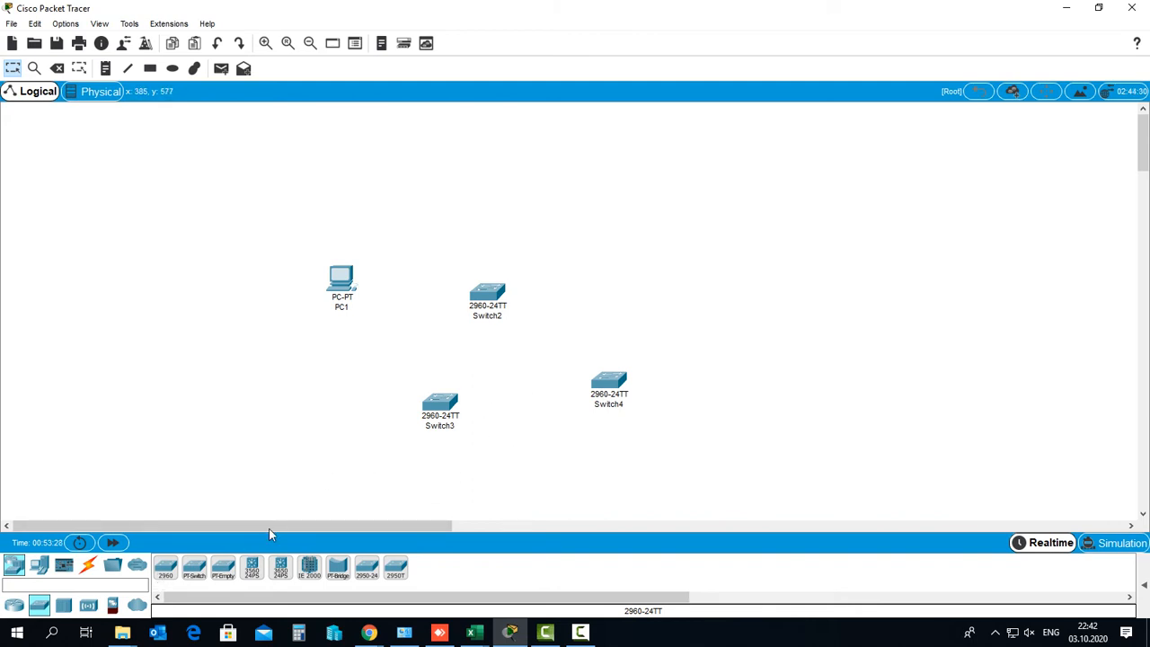
{"action": "left_click", "coordinate": [165, 567]}
{"action": "left_click", "coordinate": [546, 429]}
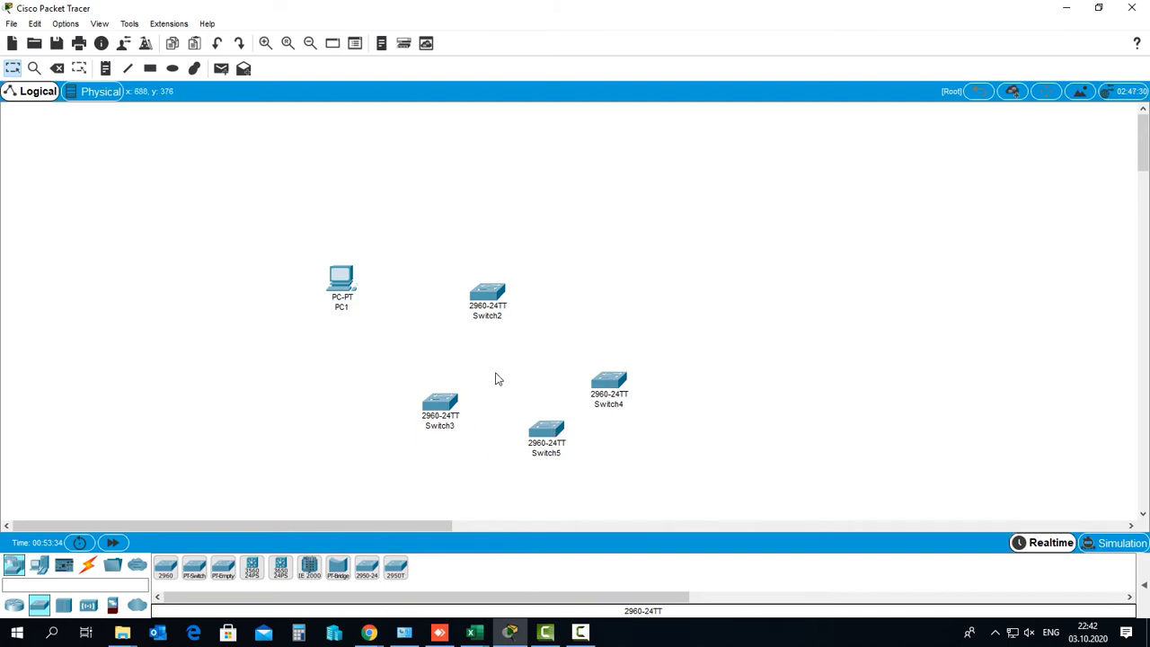
{"action": "left_click", "coordinate": [57, 69]}
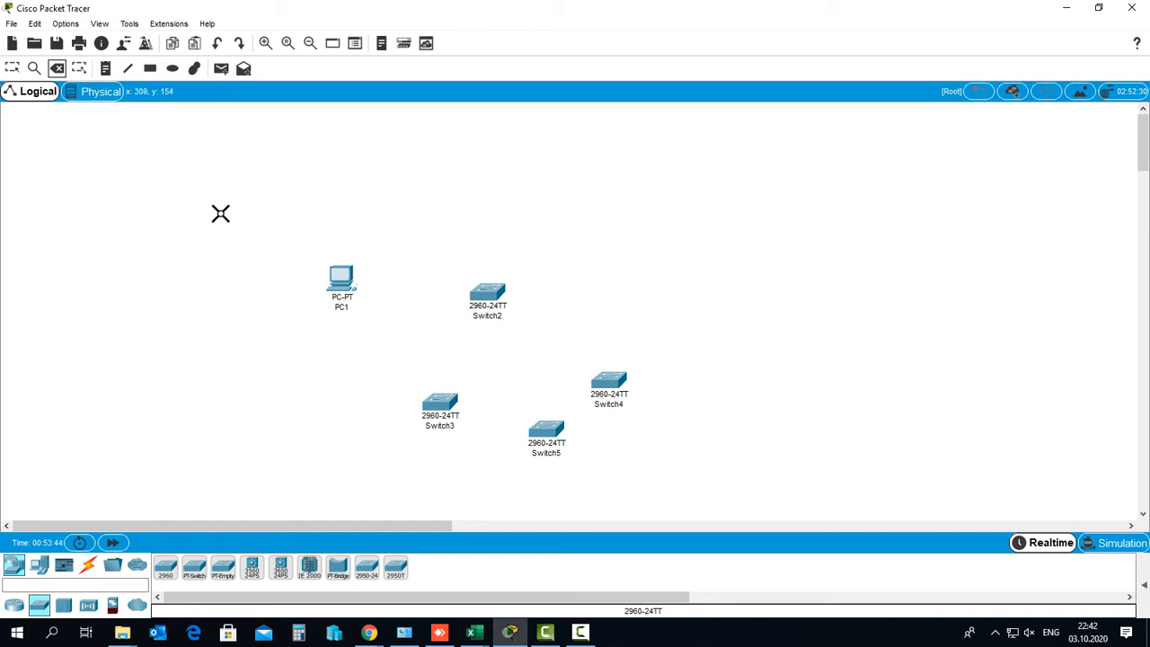
Delete Switch3, Switch5 and Switch4, then return to the Select tool
{"action": "left_click", "coordinate": [441, 406]}
{"action": "left_click", "coordinate": [548, 440]}
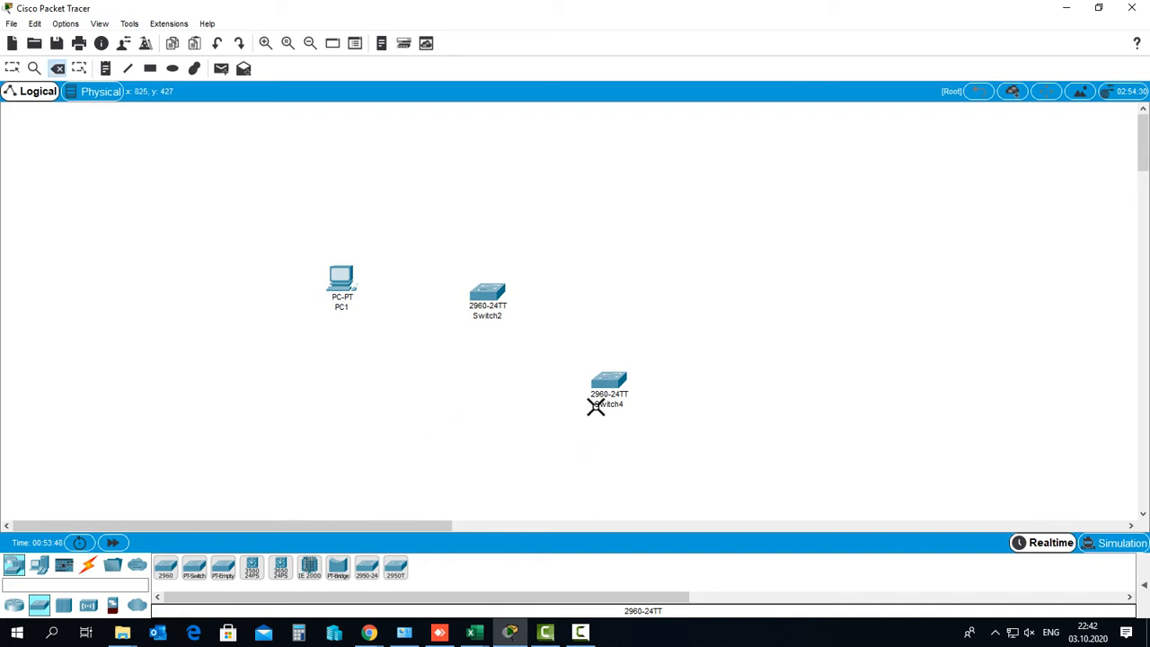
{"action": "left_click", "coordinate": [600, 397]}
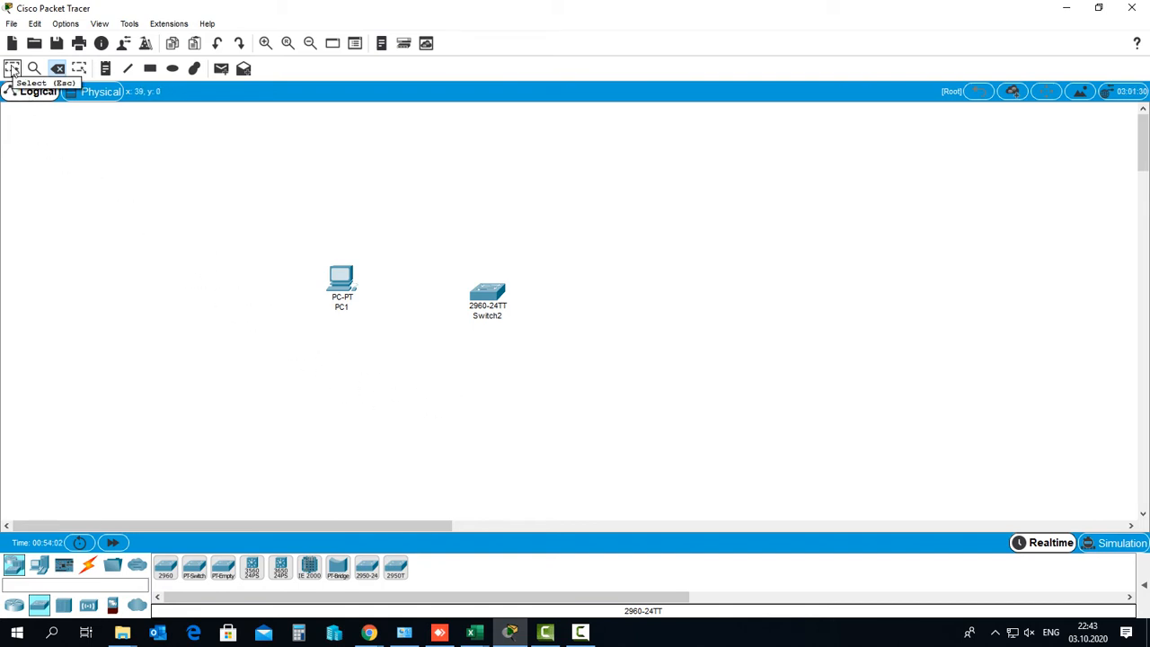
{"action": "mouse_move", "coordinate": [11, 88]}
{"action": "left_mouse_down"}
{"action": "mouse_move", "coordinate": [13, 110]}
{"action": "mouse_move", "coordinate": [87, 101]}
{"action": "mouse_move", "coordinate": [29, 85]}
{"action": "left_mouse_up"}
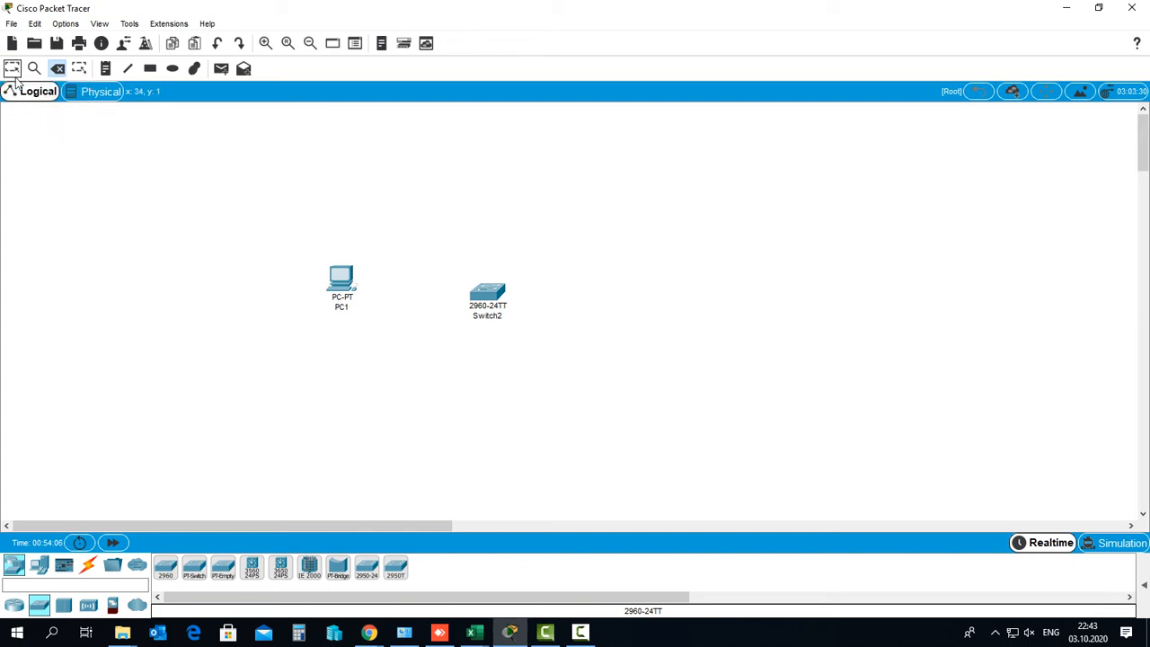
{"action": "left_click", "coordinate": [13, 70]}
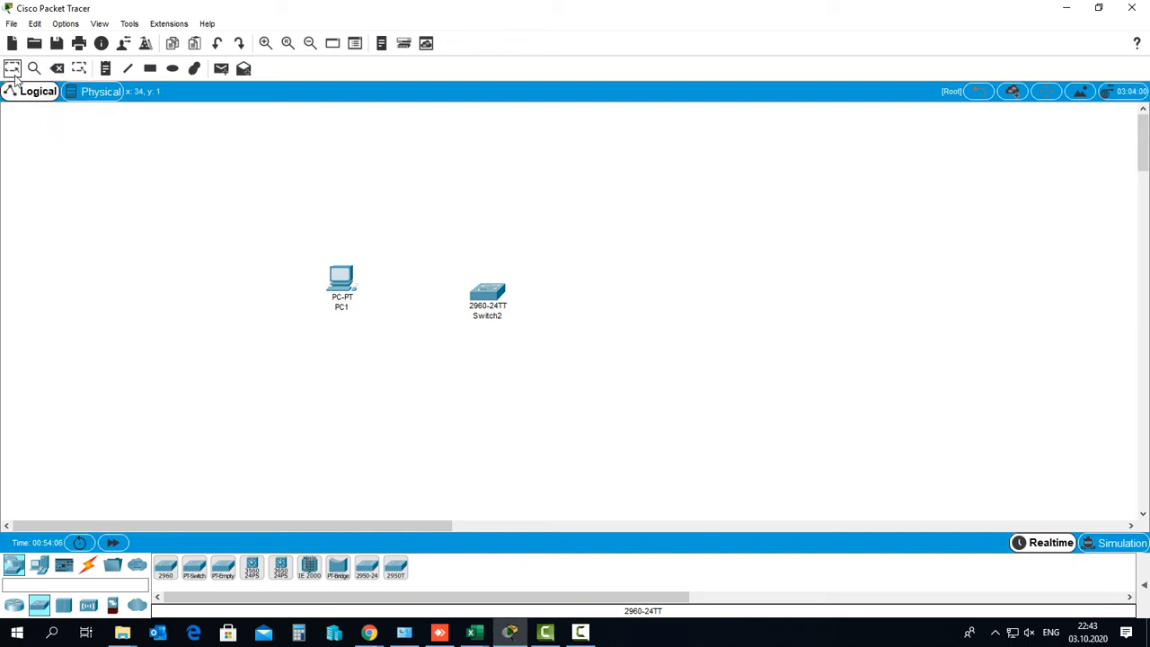
Move PC1 down and Switch2 closer to it, and rename Switch2 to Switch1
{"action": "left_click", "coordinate": [580, 632]}
{"action": "left_click", "coordinate": [1078, 558]}
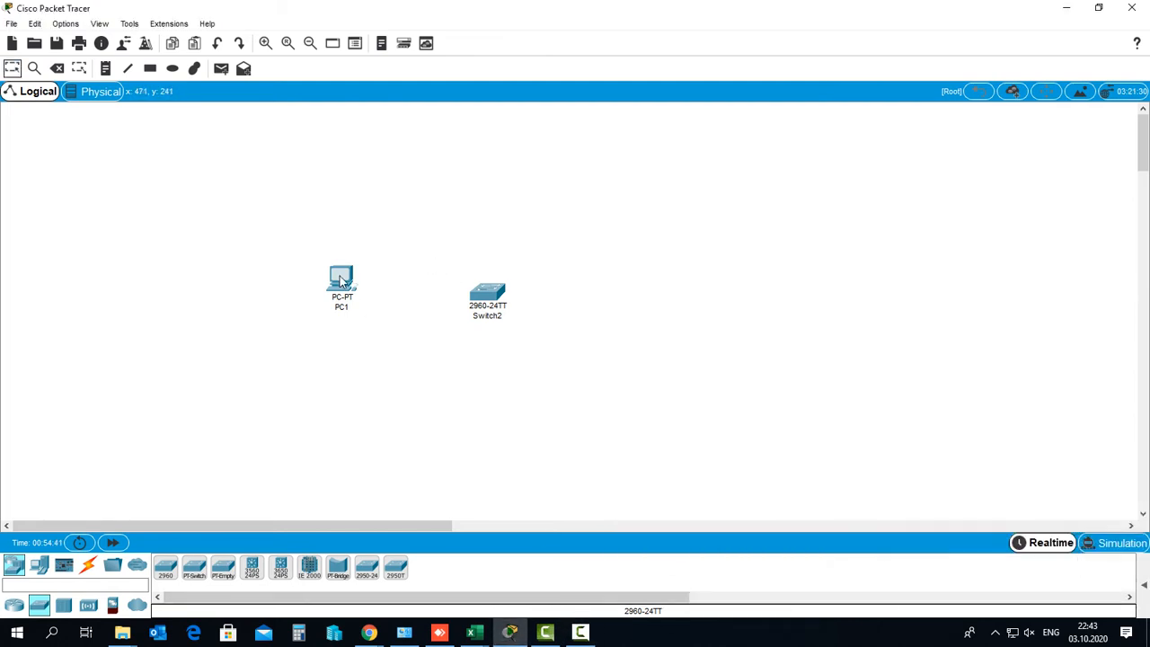
{"action": "left_click_drag", "start_coordinate": [342, 280], "coordinate": [323, 296]}
{"action": "left_click_drag", "start_coordinate": [491, 299], "coordinate": [444, 302]}
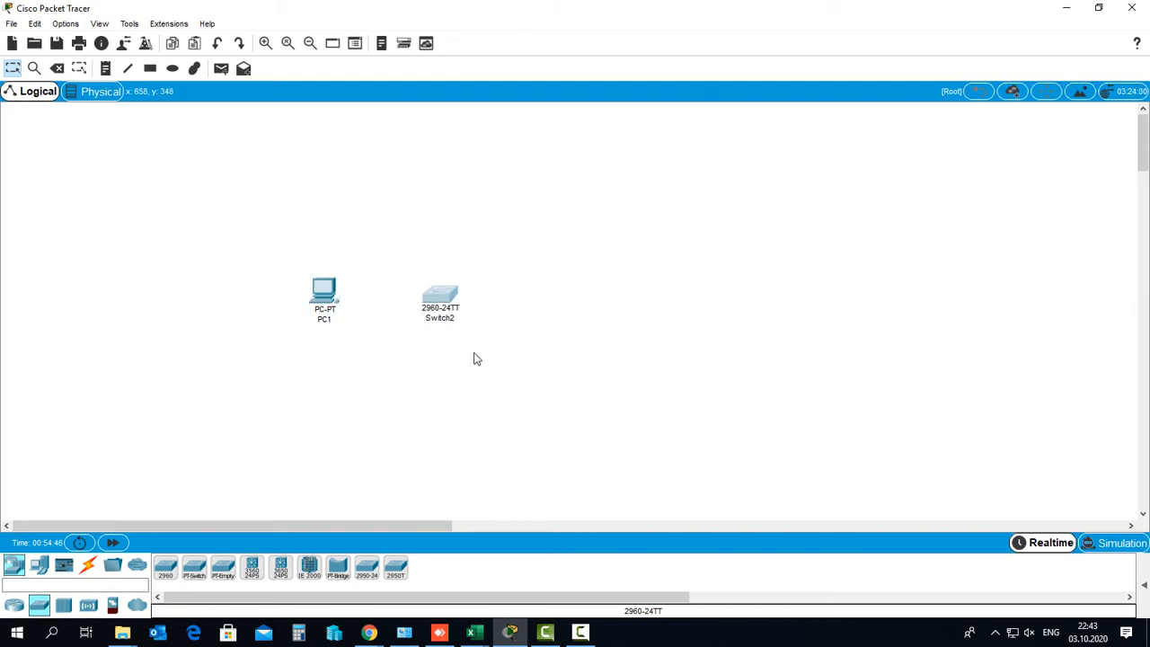
{"action": "left_click", "coordinate": [458, 360]}
{"action": "left_click", "coordinate": [445, 322]}
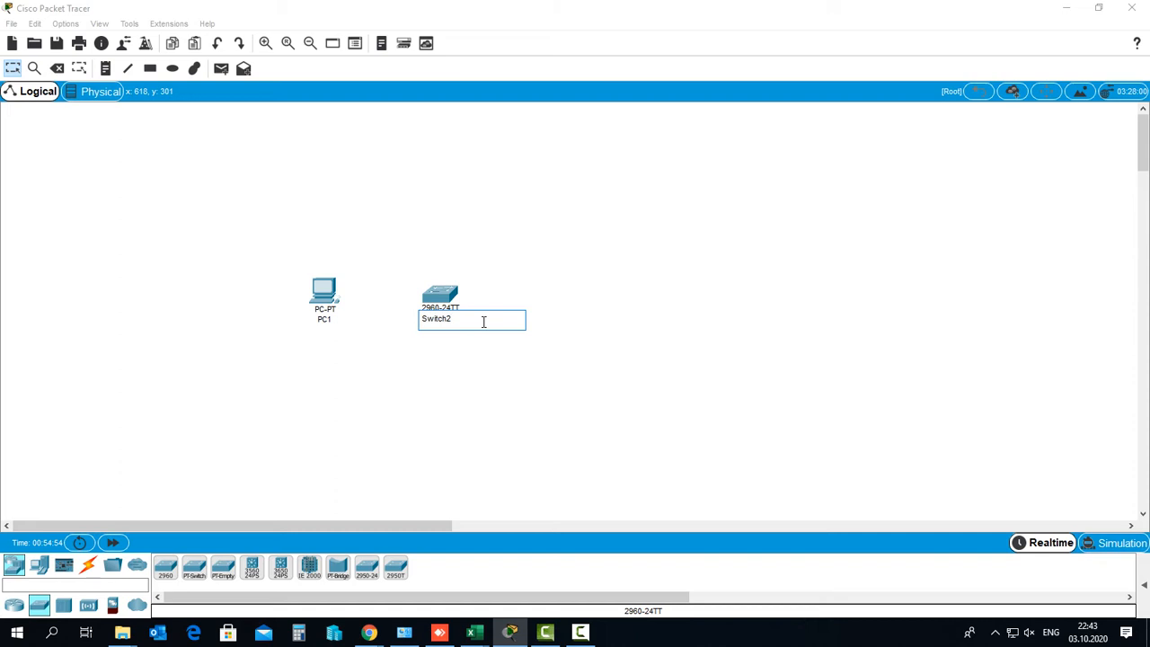
{"action": "left_click", "coordinate": [480, 384]}
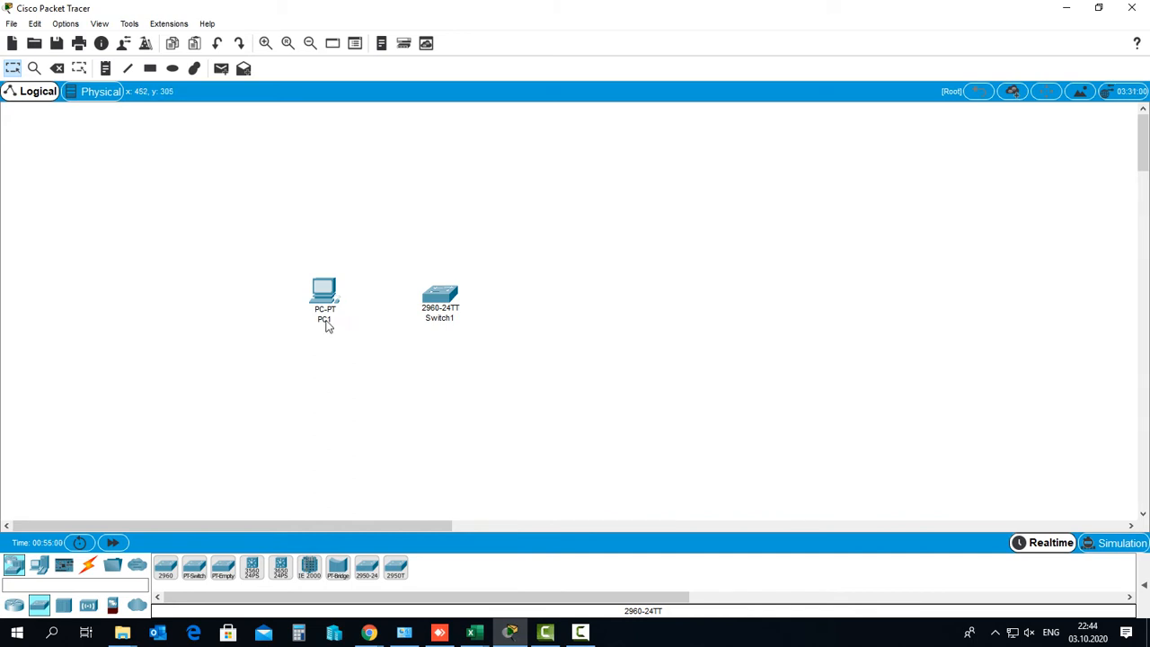
Open and close PC1's device window, leaving its name as PC1
{"action": "left_click", "coordinate": [324, 290]}
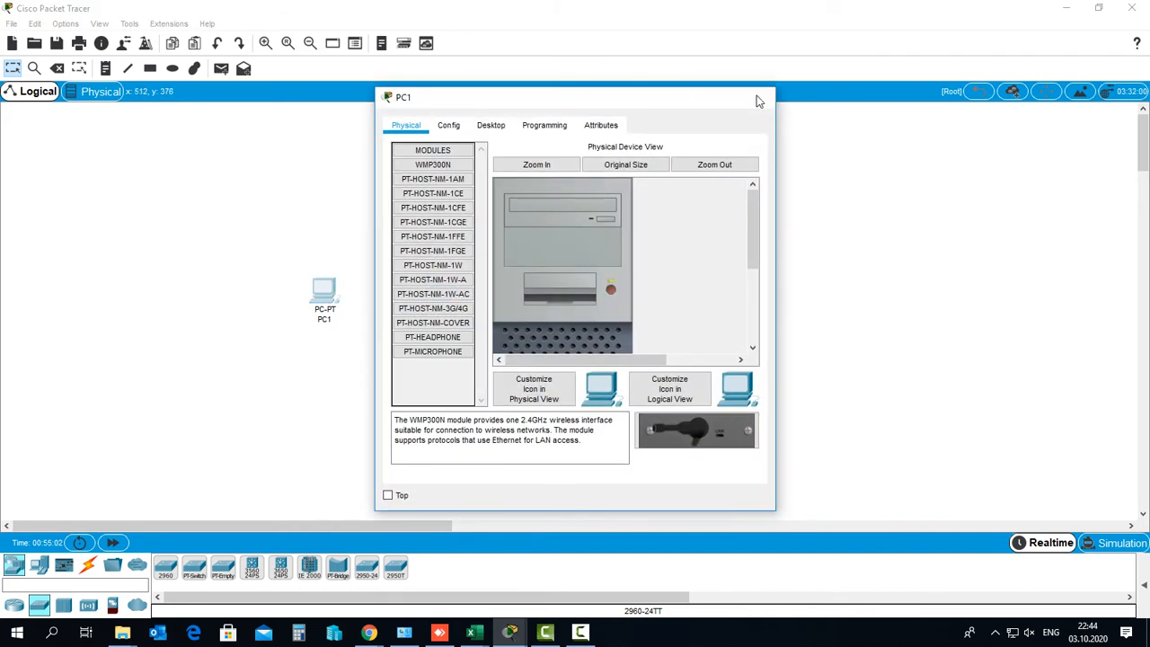
{"action": "left_click", "coordinate": [758, 96]}
{"action": "left_click", "coordinate": [325, 319]}
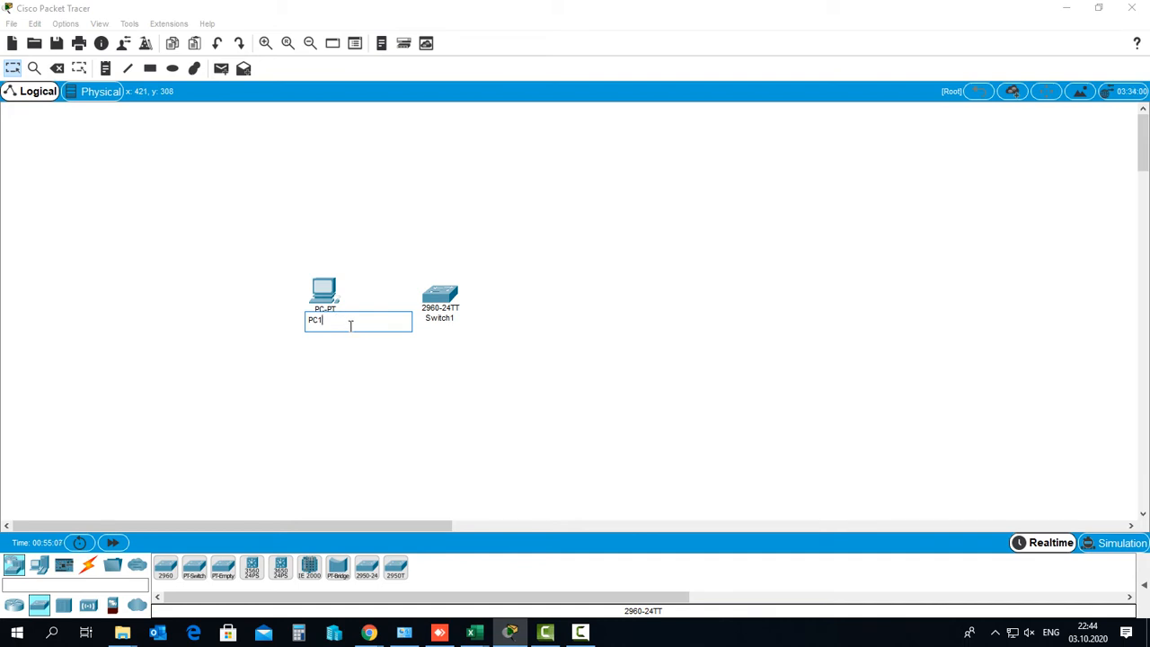
{"action": "left_click", "coordinate": [460, 508]}
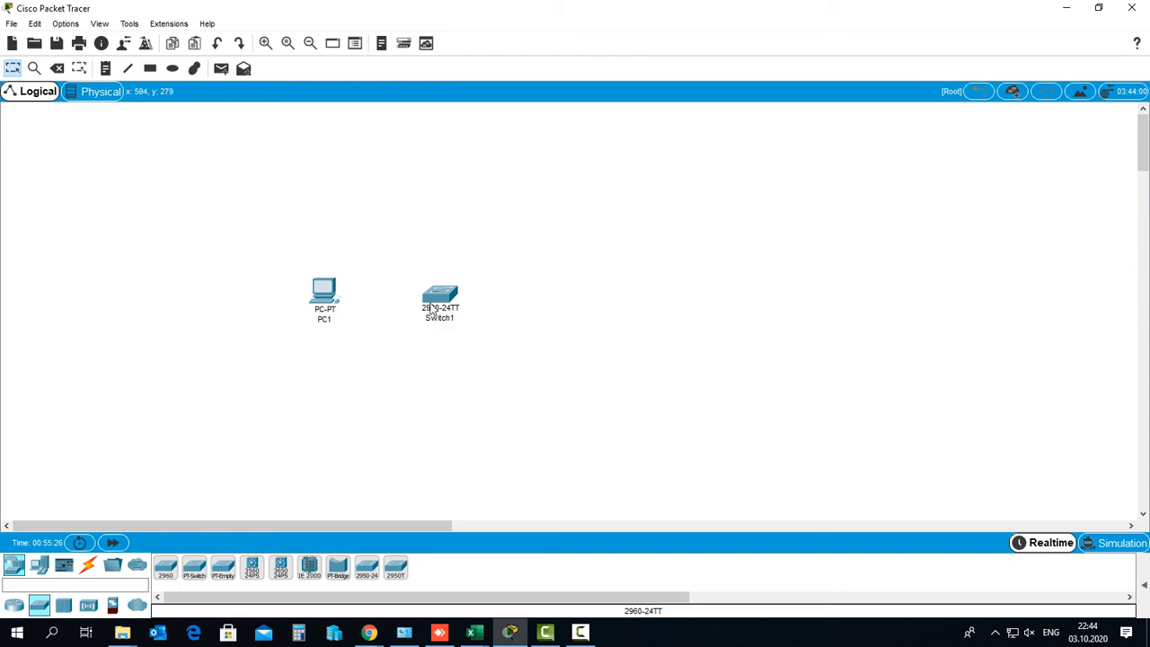
Place two 3650-24PS multilayer switches to the right of Switch1, one above the other
{"action": "mouse_move", "coordinate": [447, 296]}
{"action": "left_click", "coordinate": [281, 568]}
{"action": "left_click", "coordinate": [570, 238]}
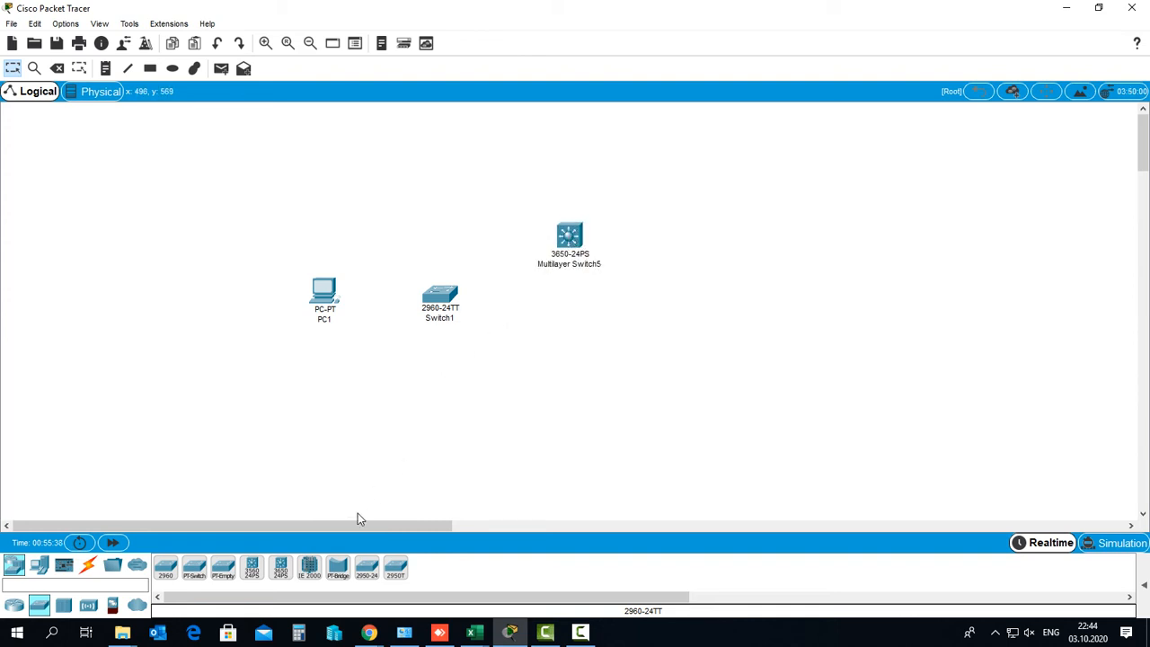
{"action": "left_click", "coordinate": [280, 571]}
{"action": "left_click", "coordinate": [568, 383]}
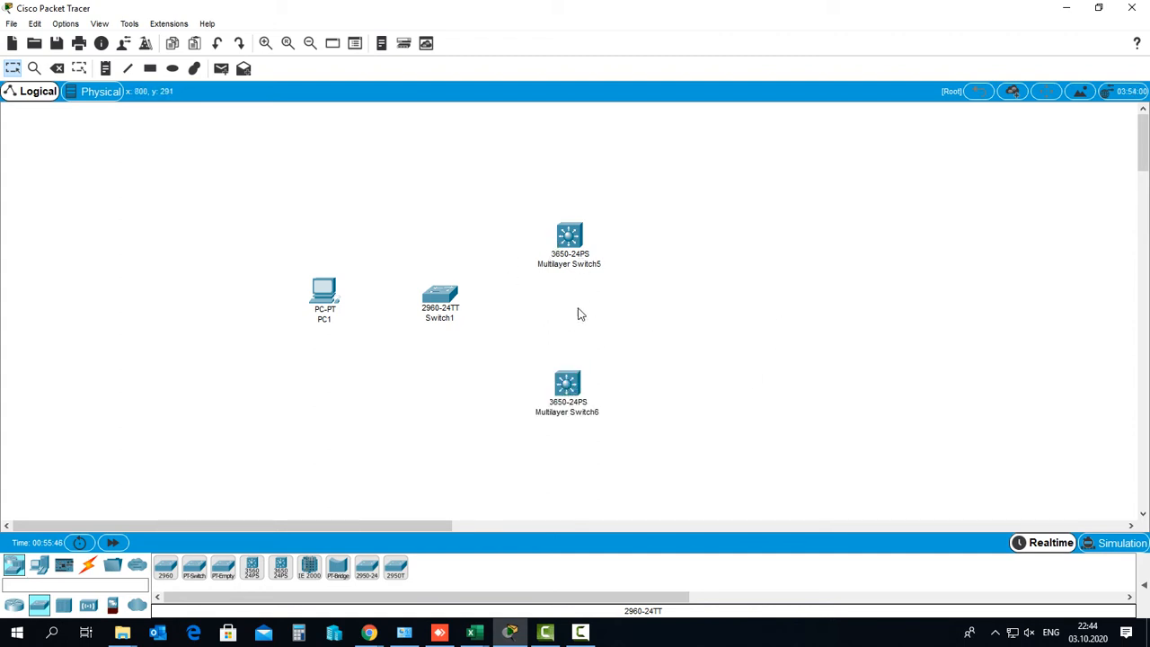
{"action": "mouse_move", "coordinate": [571, 237]}
{"action": "left_mouse_down"}
{"action": "mouse_move", "coordinate": [560, 222]}
{"action": "mouse_move", "coordinate": [571, 220]}
{"action": "left_mouse_up"}
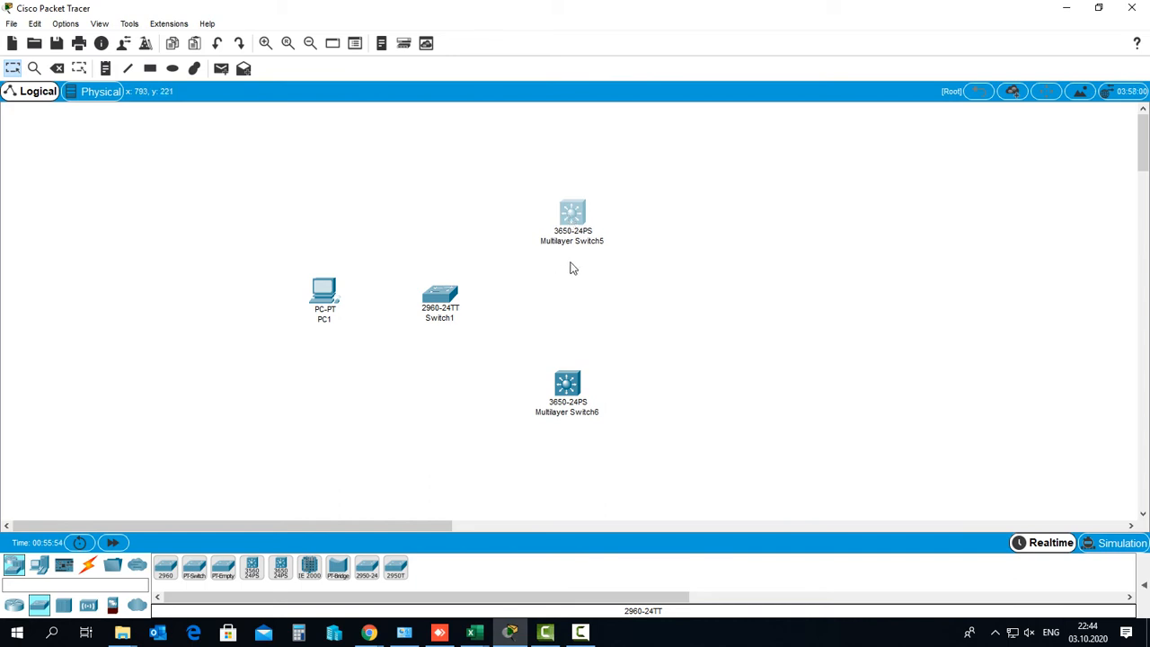
Strip 'Multilayer' from both switch names, leaving Switch2 and Switch3
{"action": "left_click", "coordinate": [588, 241]}
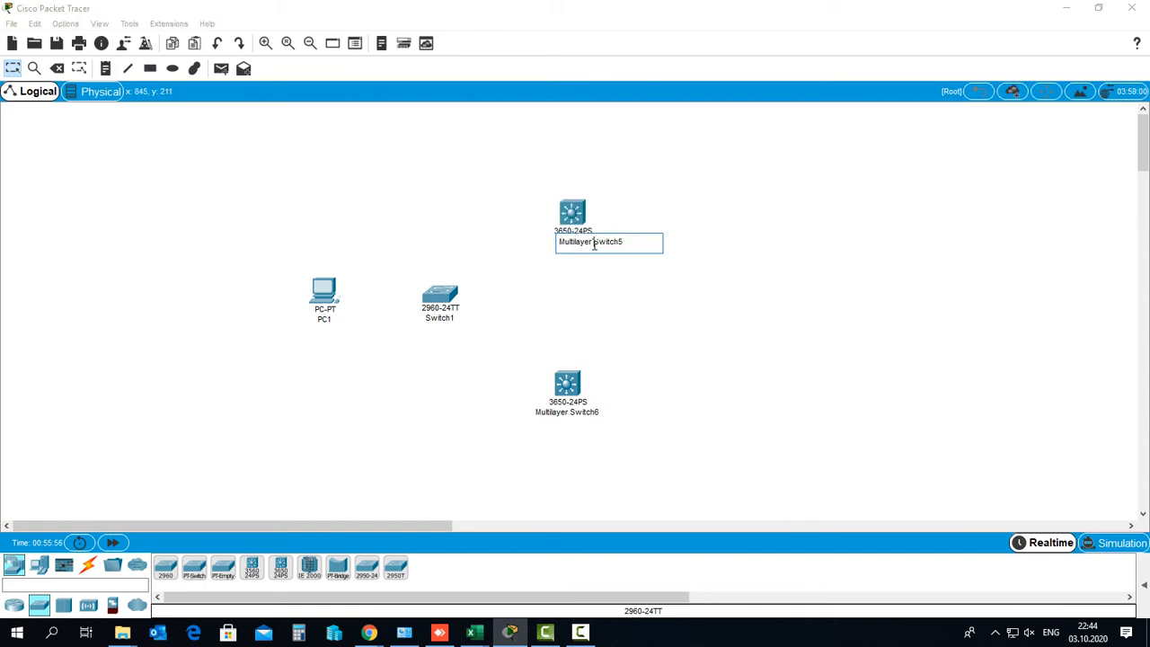
{"action": "double_click", "coordinate": [594, 242]}
{"action": "key", "text": "Left"}
{"action": "key", "text": "BackSpace"}
{"action": "key", "text": "BackSpace"}
{"action": "key", "text": "BackSpace"}
{"action": "key", "text": "BackSpace"}
{"action": "key", "text": "BackSpace"}
{"action": "key", "text": "BackSpace"}
{"action": "key", "text": "BackSpace"}
{"action": "key", "text": "BackSpace"}
{"action": "key", "text": "BackSpace"}
{"action": "key", "text": "BackSpace"}
{"action": "left_click", "coordinate": [682, 309]}
{"action": "left_click", "coordinate": [589, 412]}
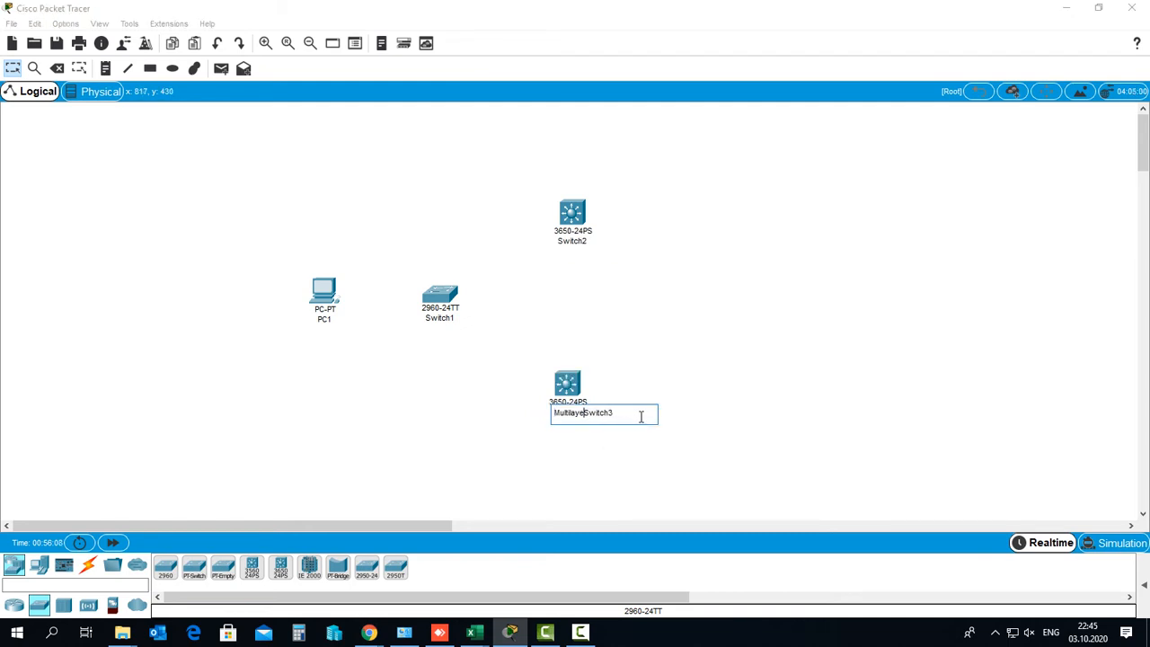
{"action": "key", "text": "BackSpace"}
{"action": "key", "text": "BackSpace"}
{"action": "key", "text": "BackSpace"}
{"action": "key", "text": "BackSpace"}
{"action": "key", "text": "BackSpace"}
{"action": "key", "text": "BackSpace"}
{"action": "key", "text": "BackSpace"}
{"action": "key", "text": "BackSpace"}
{"action": "key", "text": "BackSpace"}
{"action": "left_click", "coordinate": [850, 296]}
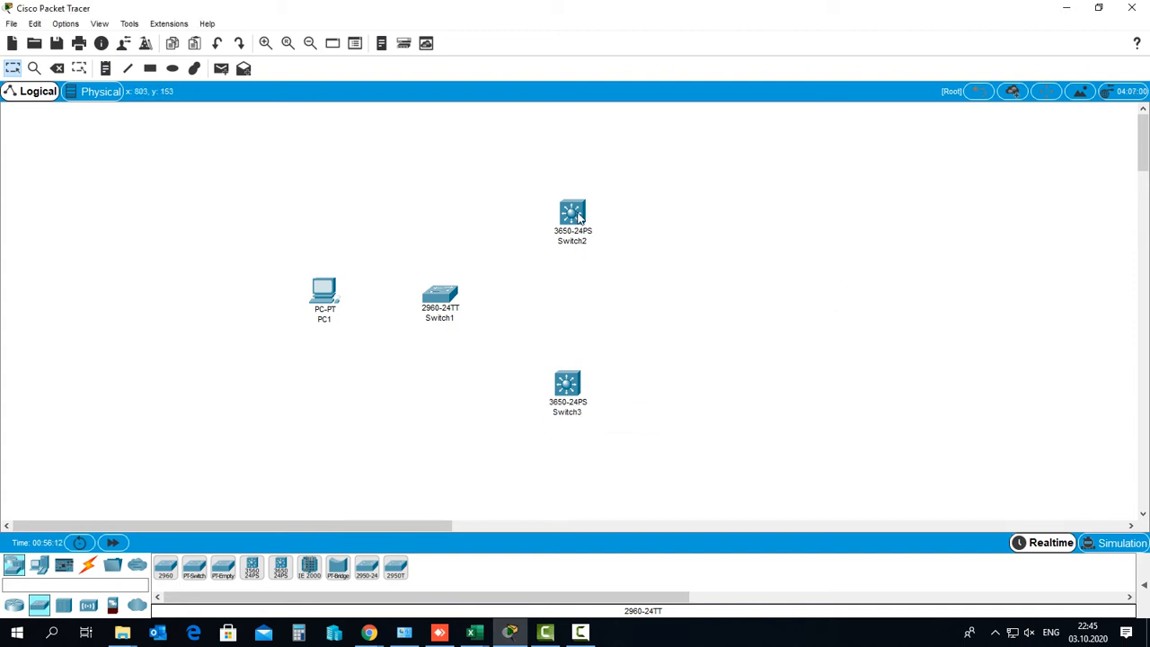
{"action": "left_click_drag", "start_coordinate": [579, 217], "coordinate": [575, 220]}
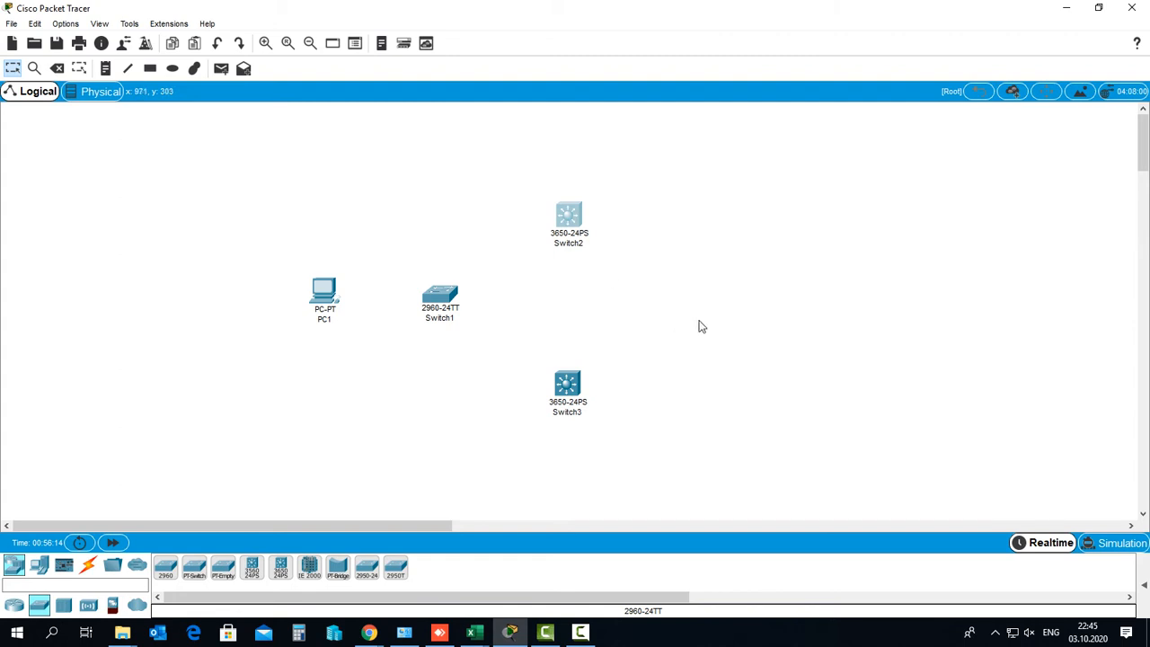
Drag a 2911 router, Router1, to the upper right and show the cable types
{"action": "left_click", "coordinate": [15, 607]}
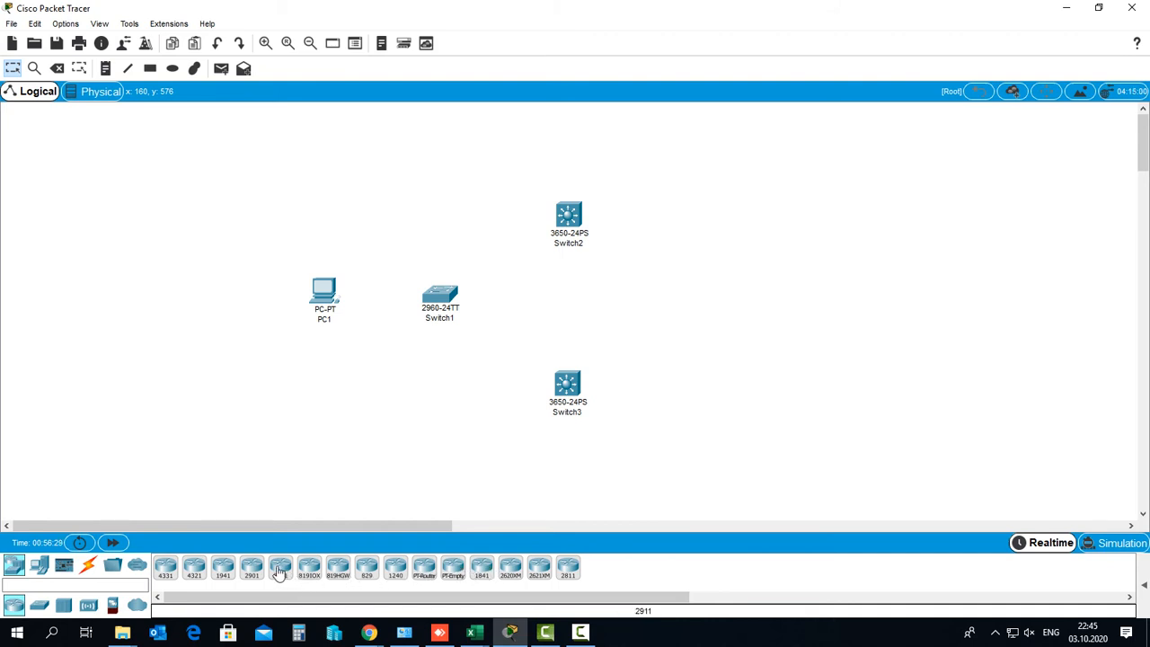
{"action": "left_click_drag", "start_coordinate": [280, 573], "coordinate": [778, 229]}
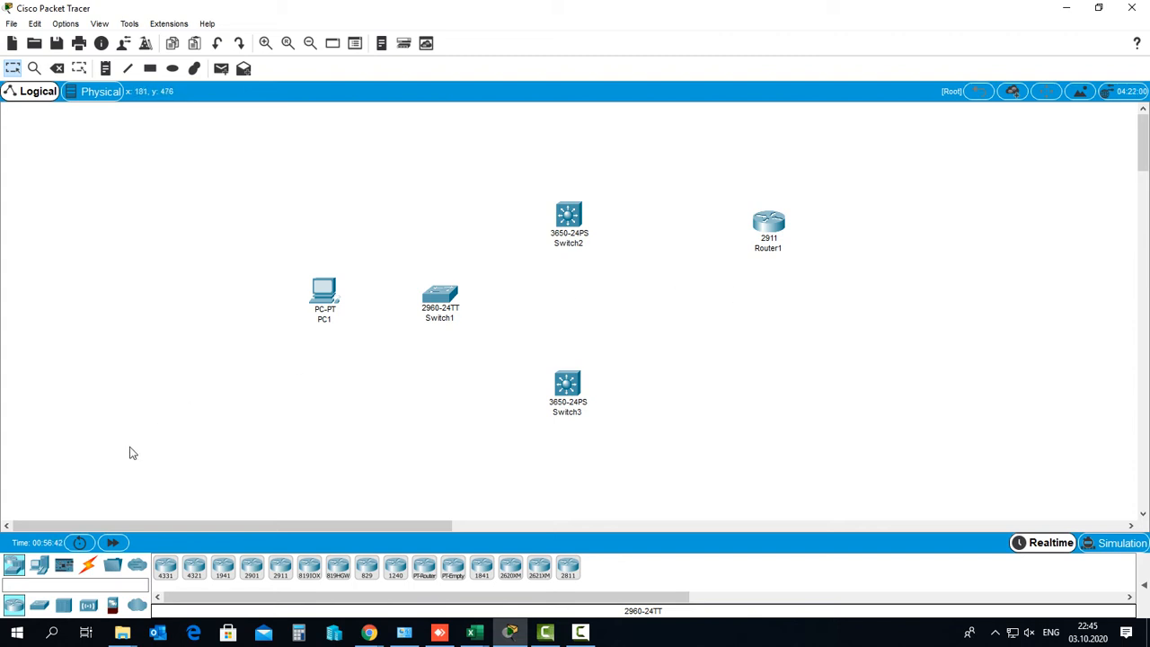
{"action": "left_click", "coordinate": [89, 568]}
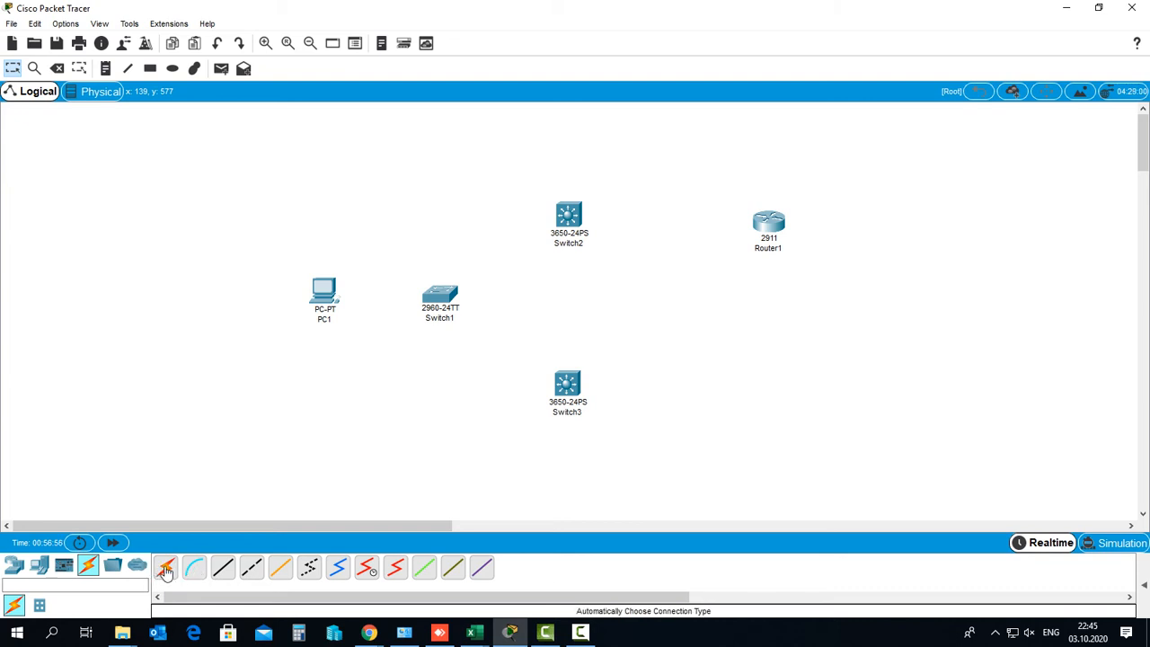
Link PC1's Fa0 to Switch1's Fa0/1 with the Automatically Choose Connection Type cable
{"action": "mouse_move", "coordinate": [562, 615]}
{"action": "left_mouse_down"}
{"action": "mouse_move", "coordinate": [564, 600]}
{"action": "mouse_move", "coordinate": [706, 585]}
{"action": "mouse_move", "coordinate": [733, 636]}
{"action": "mouse_move", "coordinate": [555, 634]}
{"action": "mouse_move", "coordinate": [550, 607]}
{"action": "left_mouse_up"}
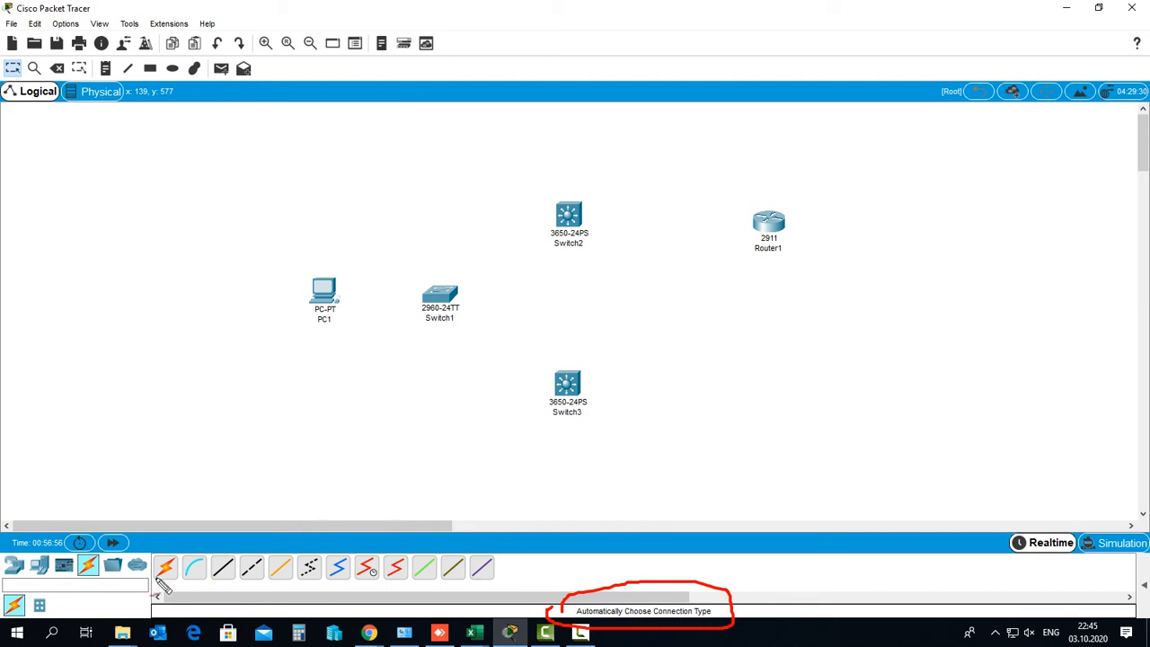
{"action": "key", "text": "Escape"}
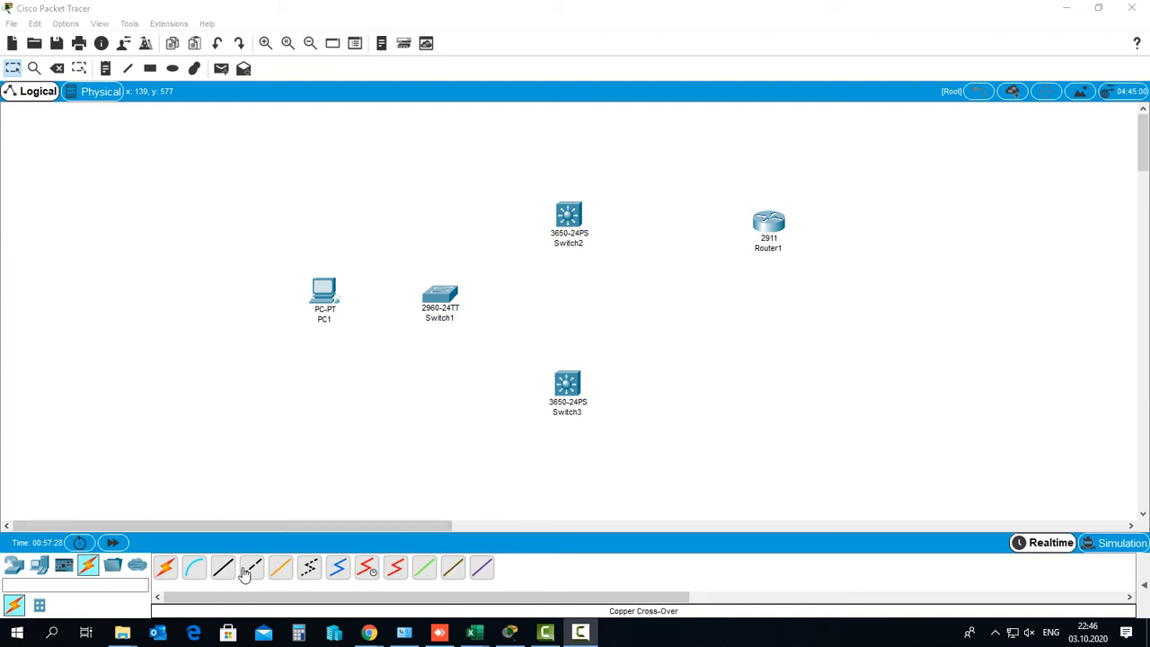
{"action": "left_click", "coordinate": [166, 569]}
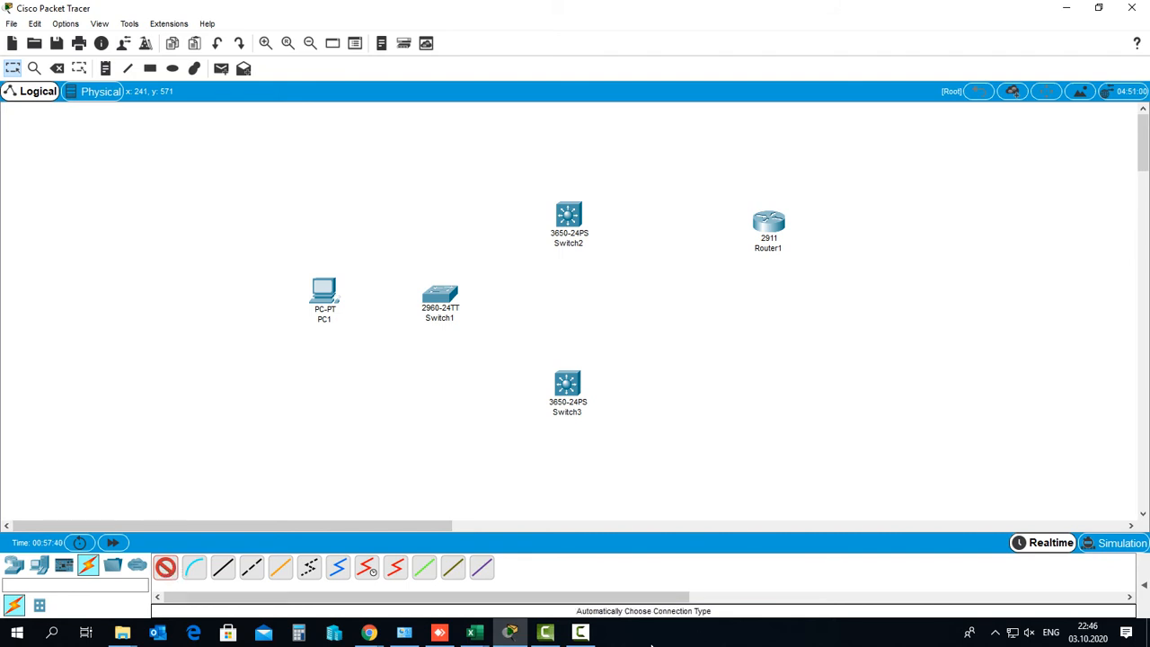
{"action": "left_click", "coordinate": [579, 632]}
{"action": "left_click", "coordinate": [1080, 564]}
{"action": "left_click", "coordinate": [324, 291]}
{"action": "left_click", "coordinate": [440, 297]}
Drag PC1 a little left and down to lengthen its link to Switch1
{"action": "left_click_drag", "start_coordinate": [321, 287], "coordinate": [316, 299]}
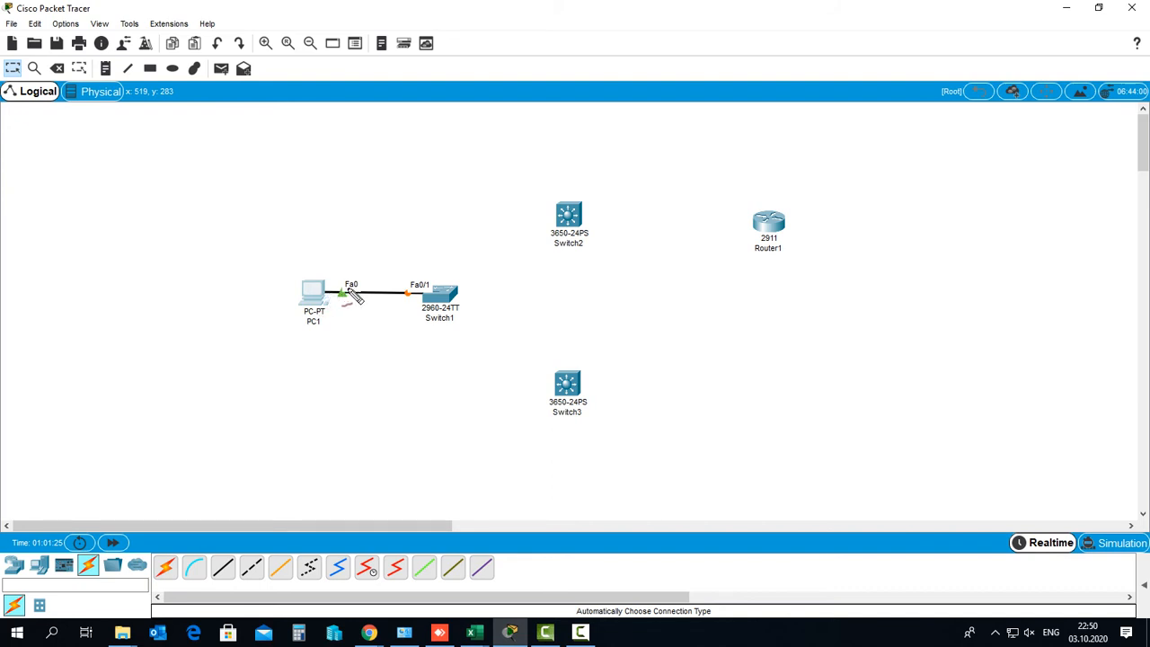
{"action": "mouse_move", "coordinate": [352, 294]}
{"action": "left_mouse_down"}
{"action": "mouse_move", "coordinate": [365, 300]}
{"action": "mouse_move", "coordinate": [370, 284]}
{"action": "mouse_move", "coordinate": [339, 296]}
{"action": "left_mouse_up"}
{"action": "left_click", "coordinate": [325, 293]}
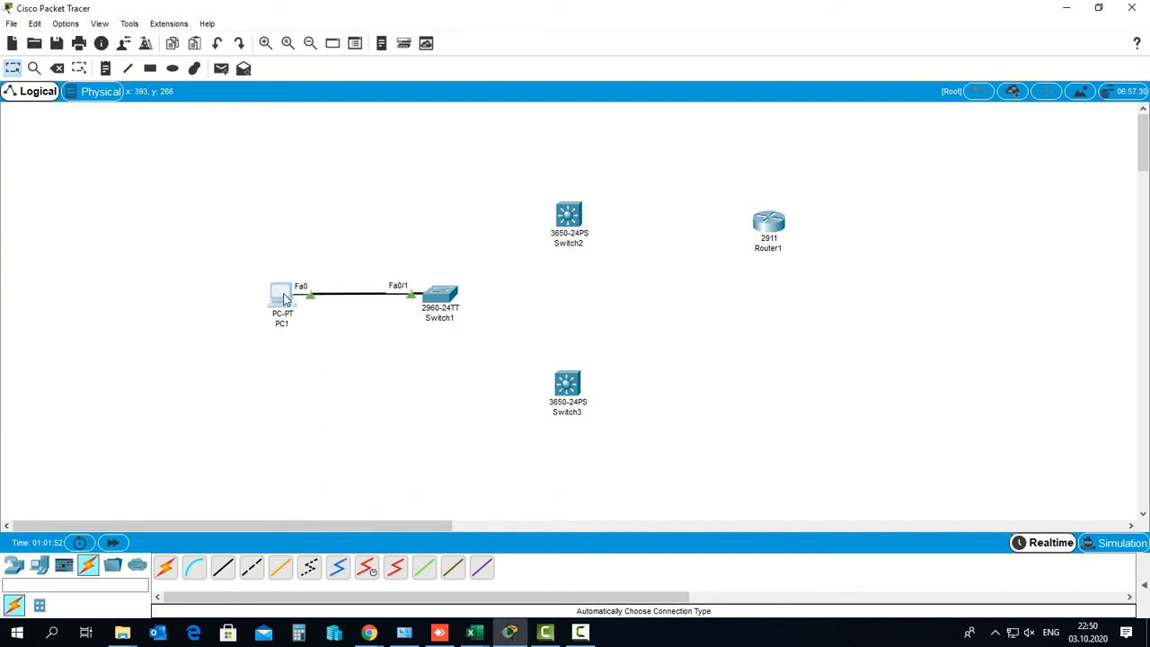
{"action": "left_click_drag", "start_coordinate": [284, 298], "coordinate": [279, 296]}
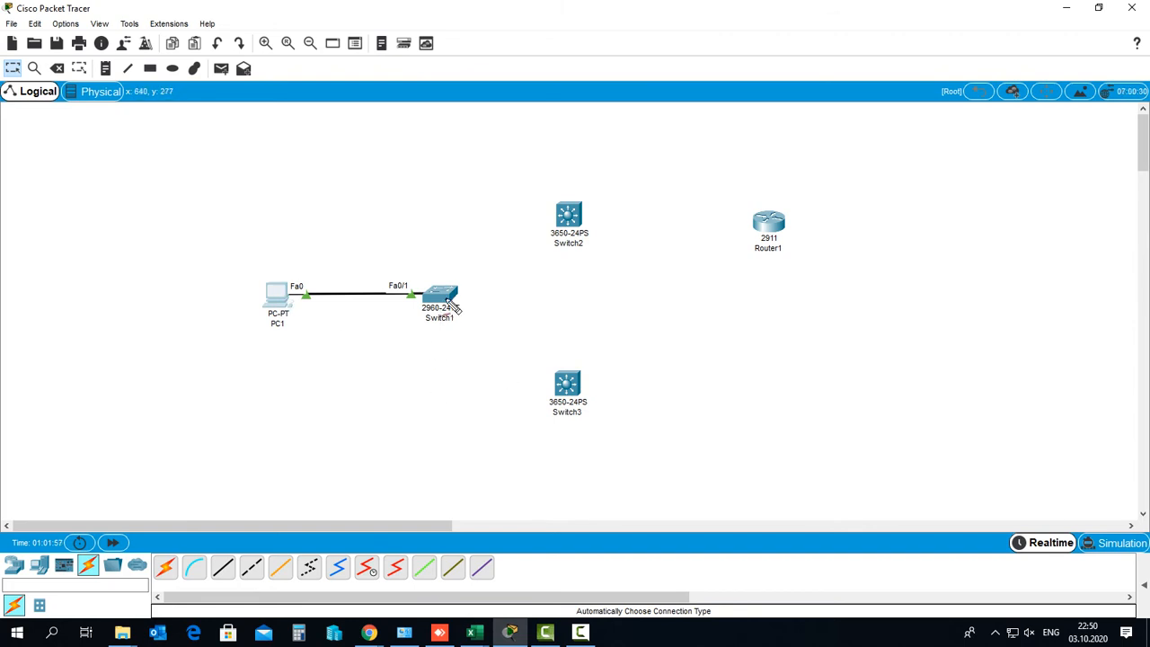
Cable Switch1's Fa0/2 to Switch2 and Fa0/3 to Switch3 with auto-chosen cables
{"action": "left_click_drag", "start_coordinate": [446, 298], "coordinate": [564, 223]}
{"action": "left_click_drag", "start_coordinate": [559, 297], "coordinate": [566, 294]}
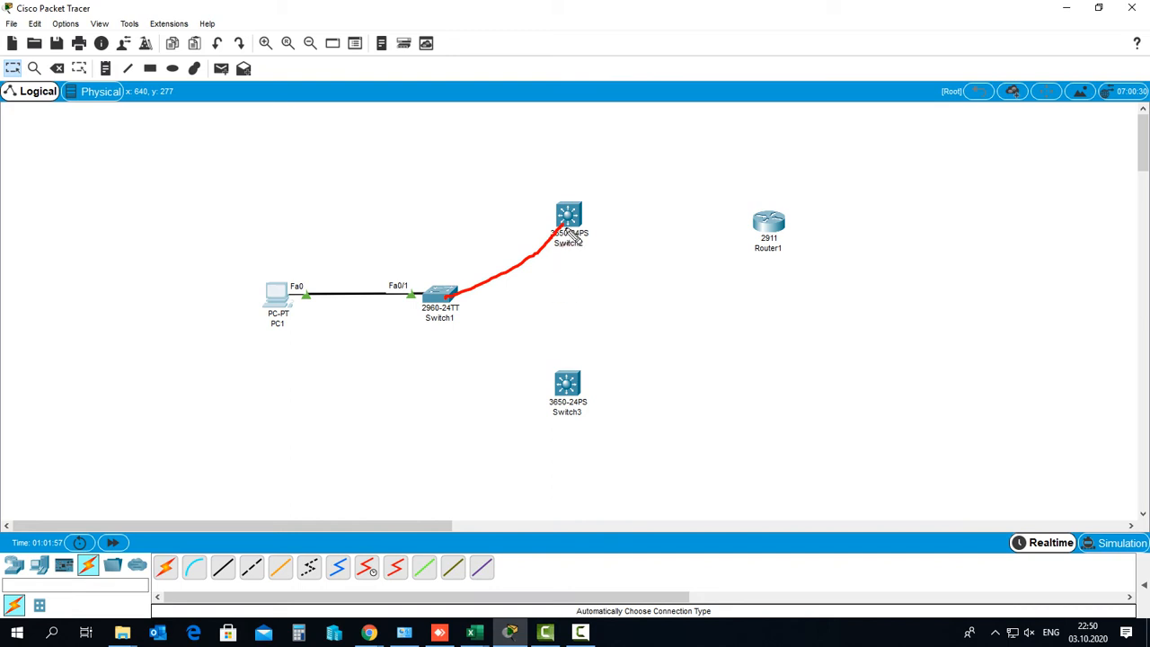
{"action": "left_click_drag", "start_coordinate": [567, 232], "coordinate": [563, 373]}
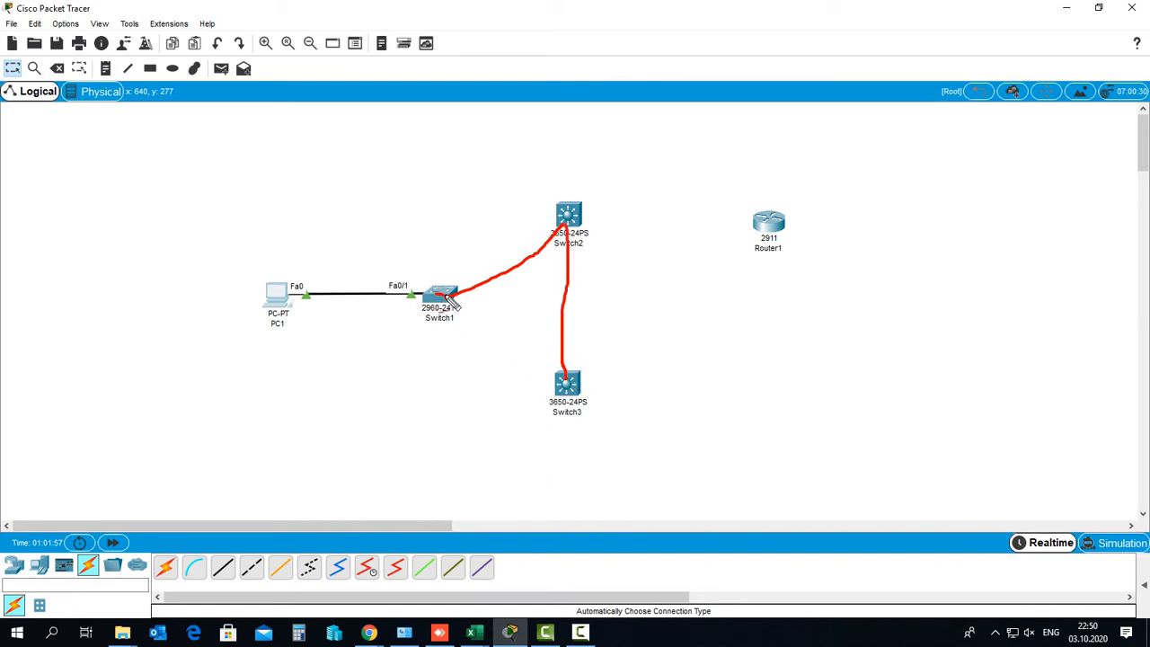
{"action": "left_click_drag", "start_coordinate": [445, 299], "coordinate": [563, 372]}
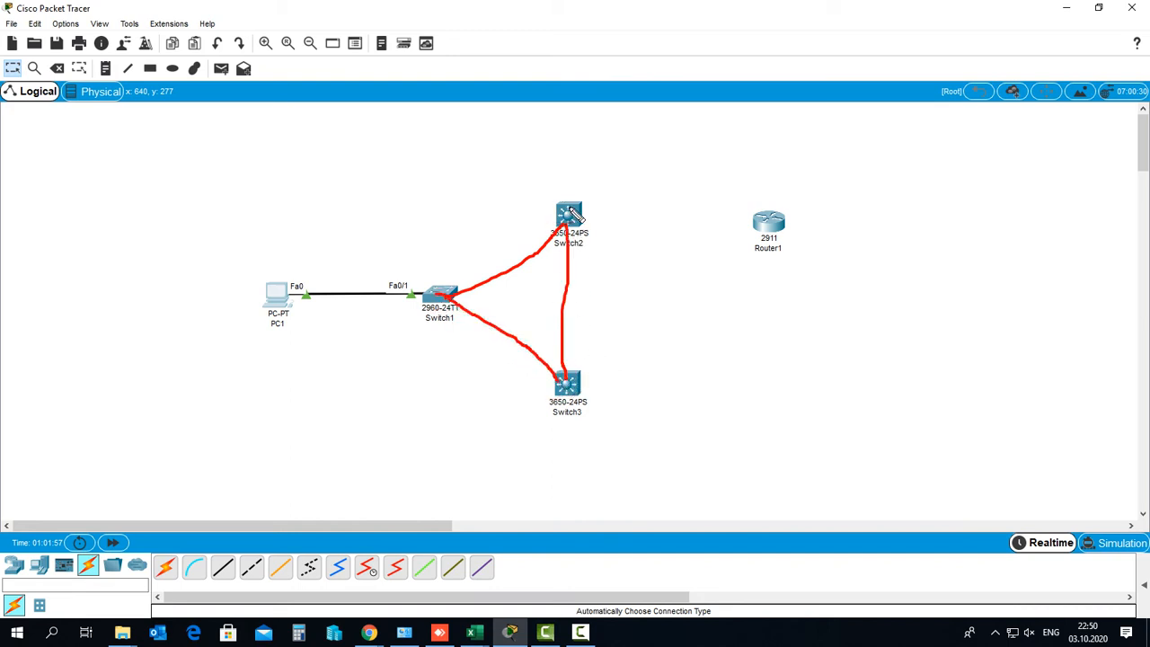
{"action": "left_click_drag", "start_coordinate": [568, 210], "coordinate": [762, 224]}
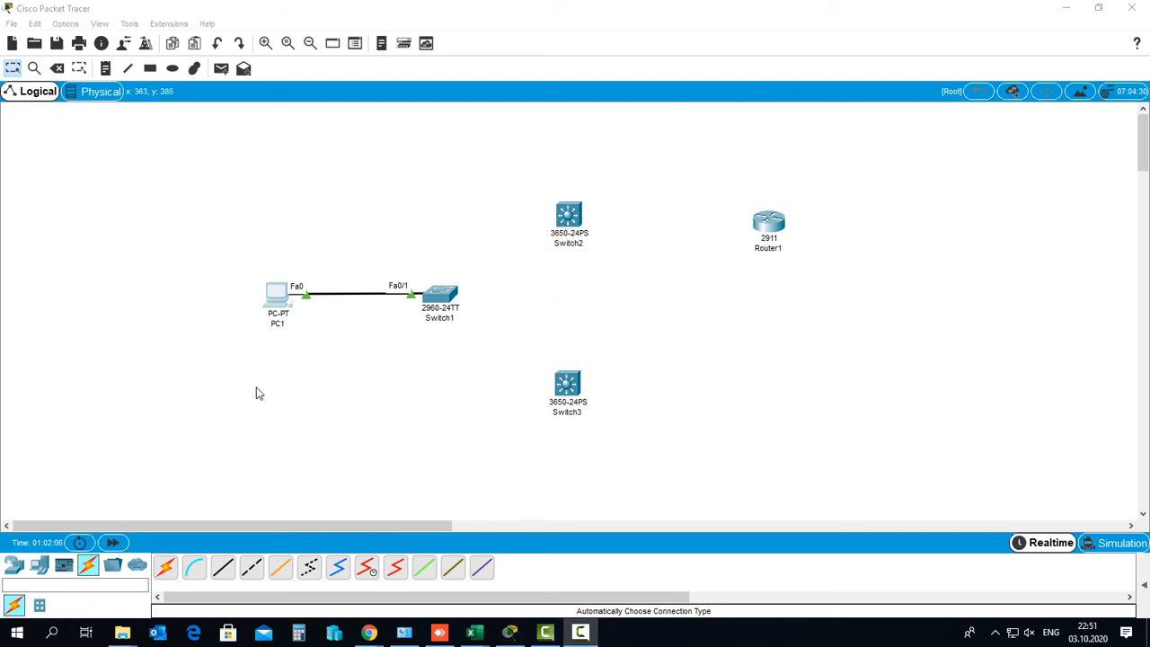
{"action": "left_click", "coordinate": [166, 570]}
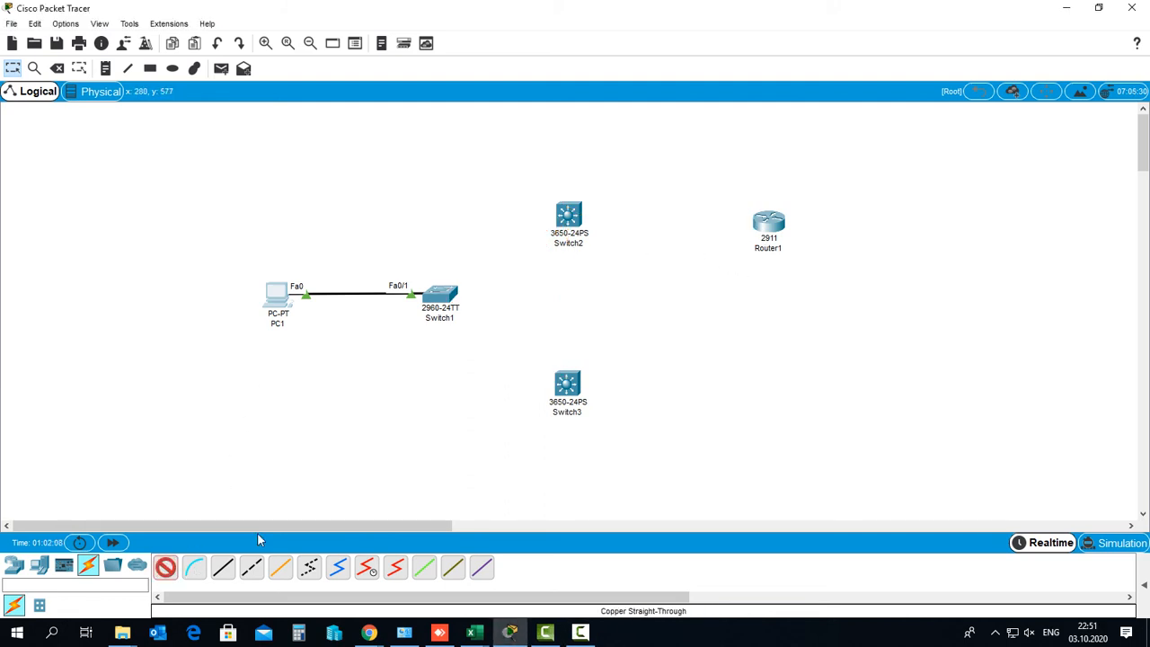
{"action": "left_click", "coordinate": [440, 293]}
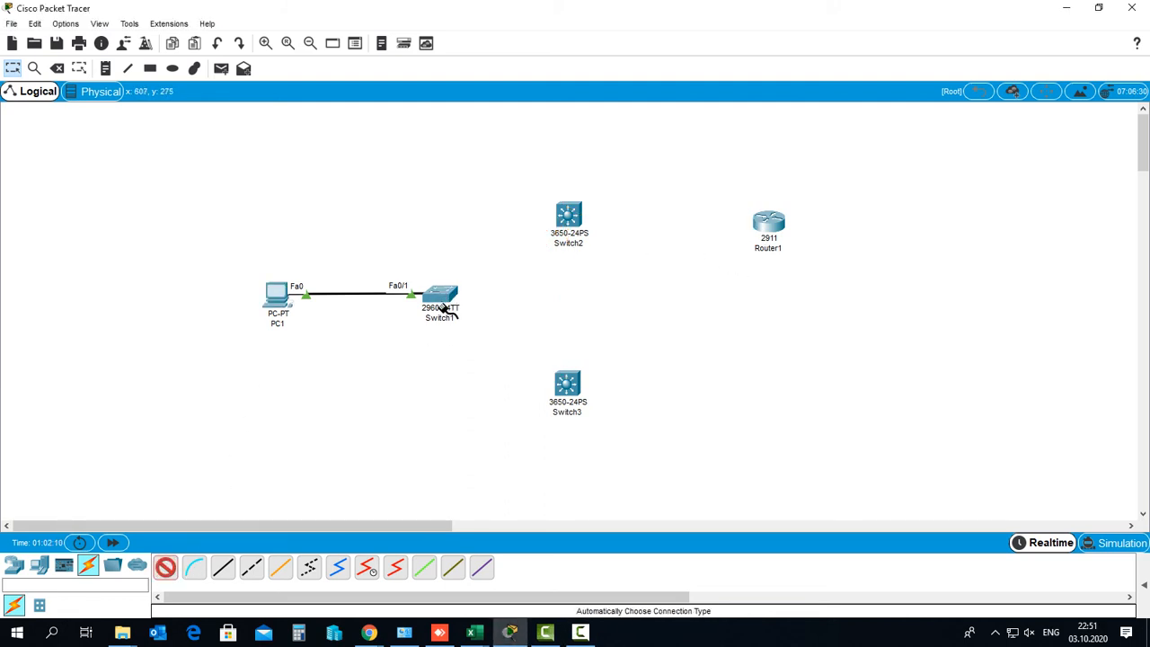
{"action": "left_click", "coordinate": [566, 216]}
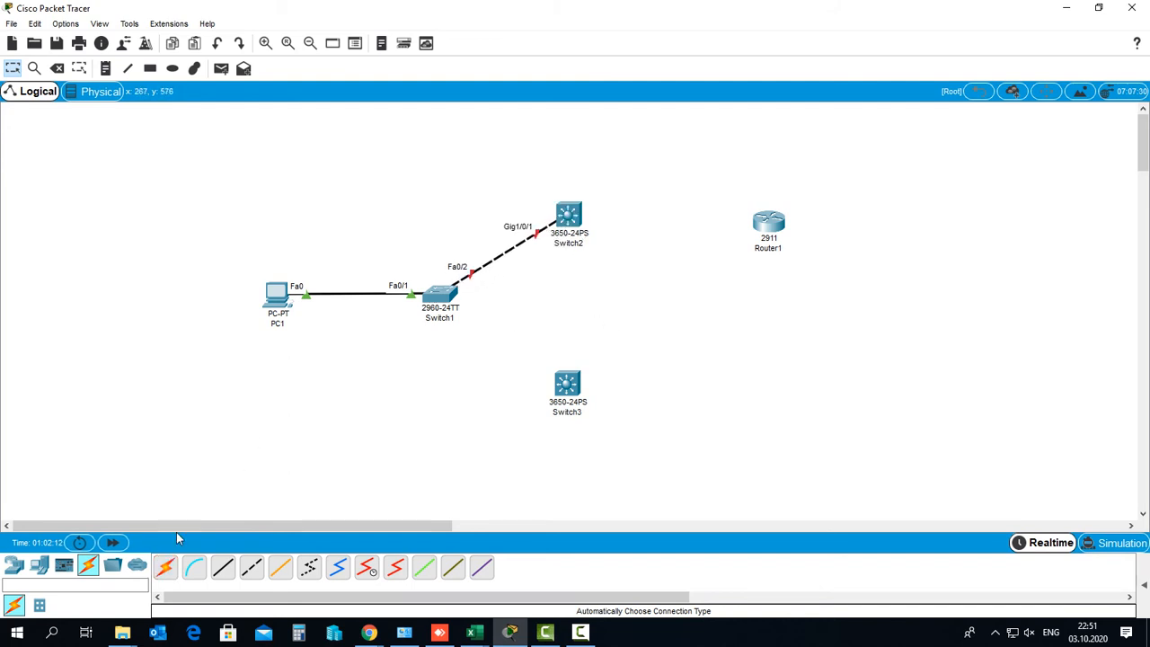
{"action": "left_click", "coordinate": [166, 569]}
{"action": "left_click", "coordinate": [441, 295]}
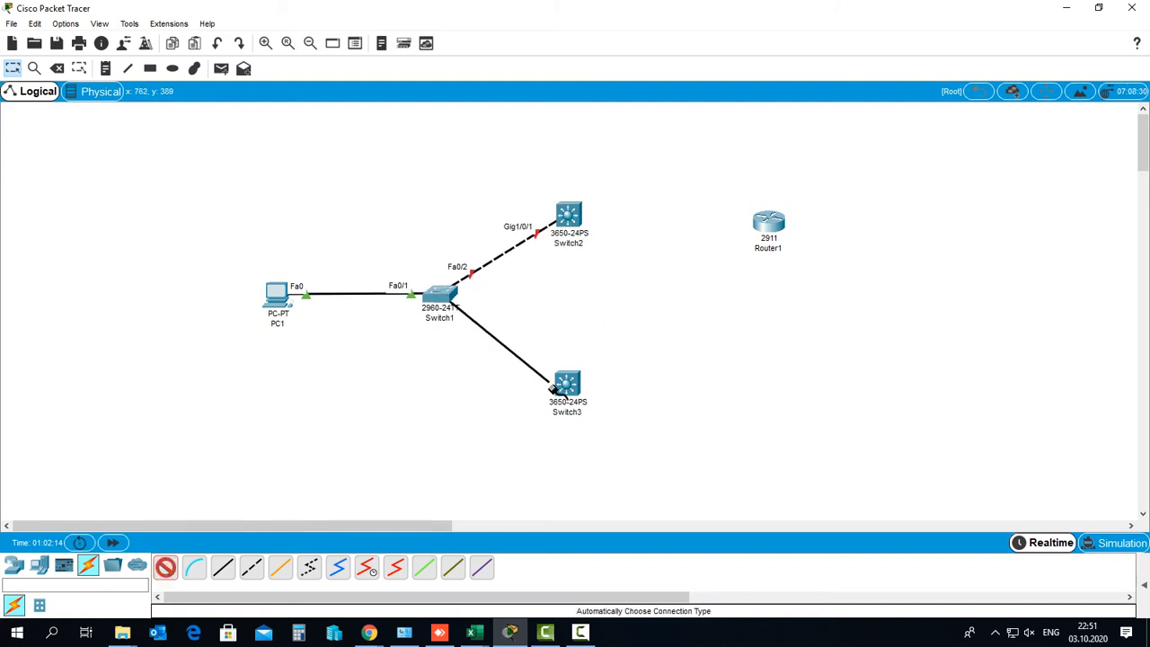
{"action": "left_click", "coordinate": [564, 386]}
Link Switch2 to Switch3 on Gig1/0/2, then start an auto cable from Switch2
{"action": "left_click", "coordinate": [166, 569]}
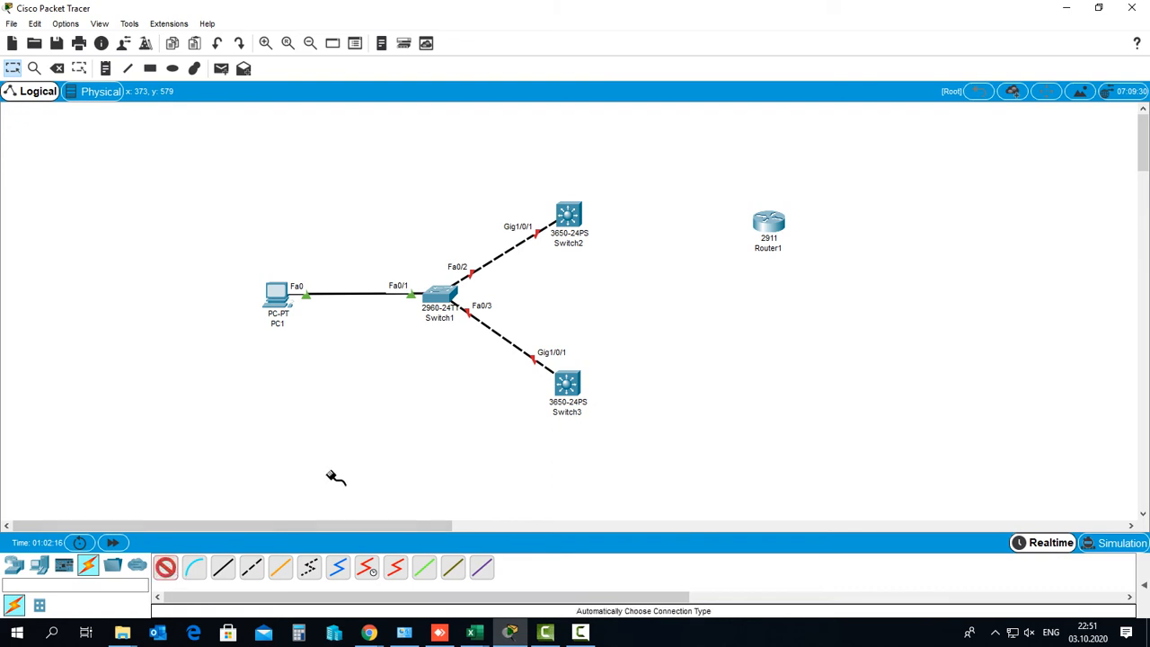
{"action": "left_click", "coordinate": [569, 216]}
{"action": "left_click", "coordinate": [566, 385]}
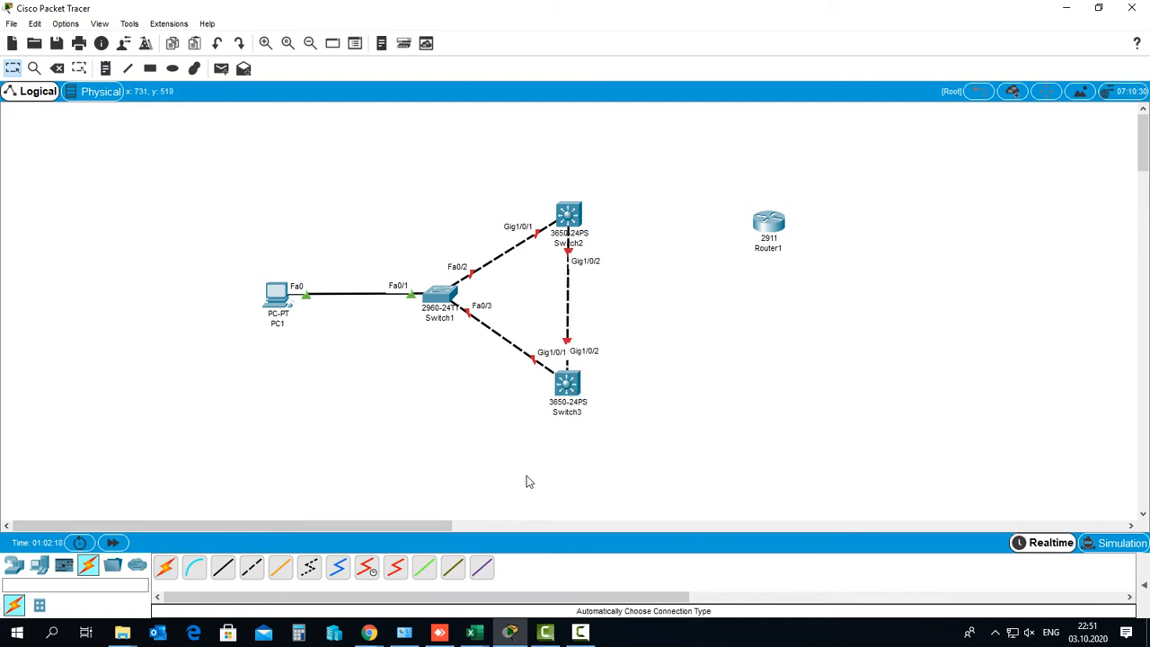
{"action": "left_click", "coordinate": [167, 571]}
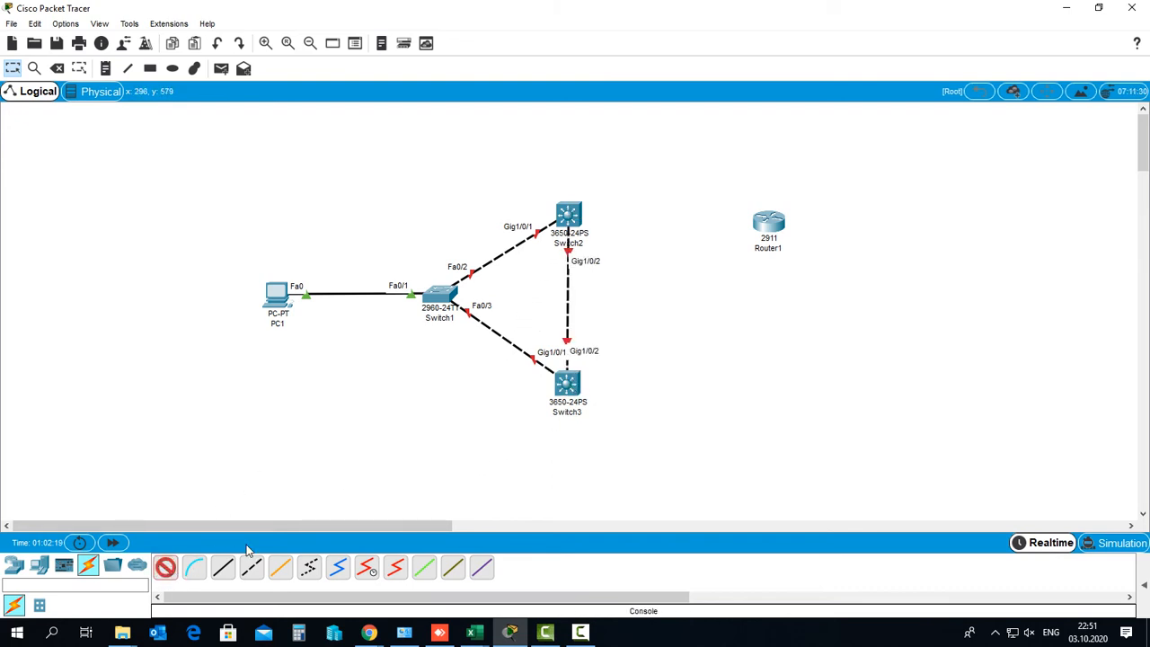
{"action": "left_click", "coordinate": [569, 216]}
End the cable at Router1's Gig0/0 and nudge Router1 level with Switch2
{"action": "left_click", "coordinate": [768, 224]}
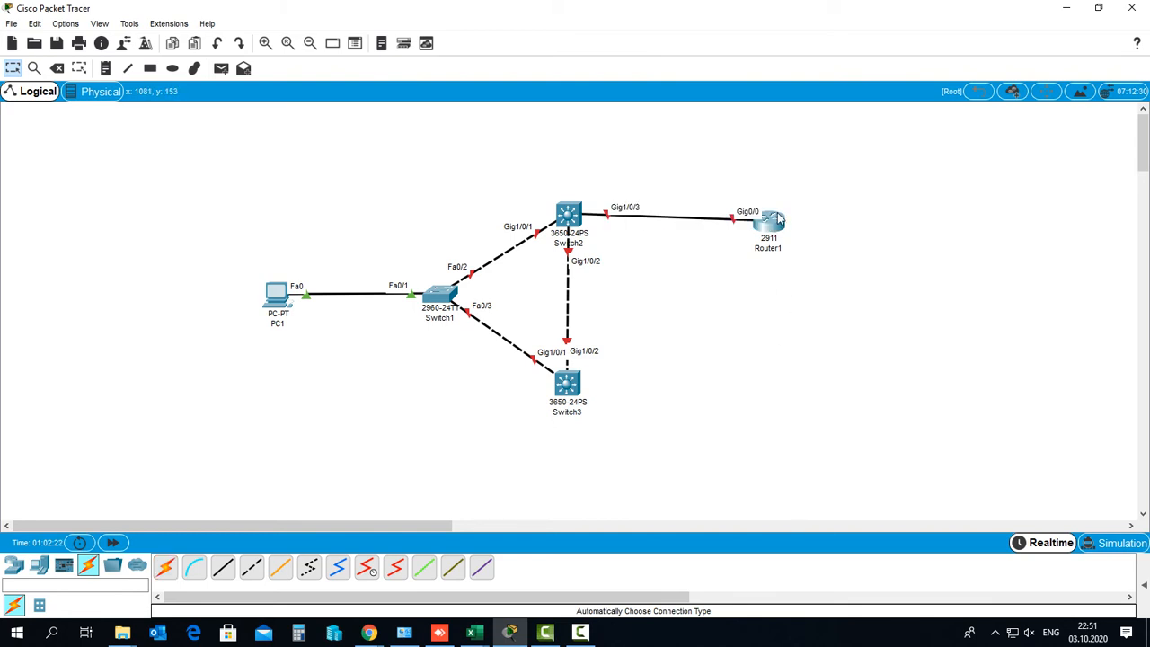
{"action": "left_click_drag", "start_coordinate": [771, 224], "coordinate": [777, 218]}
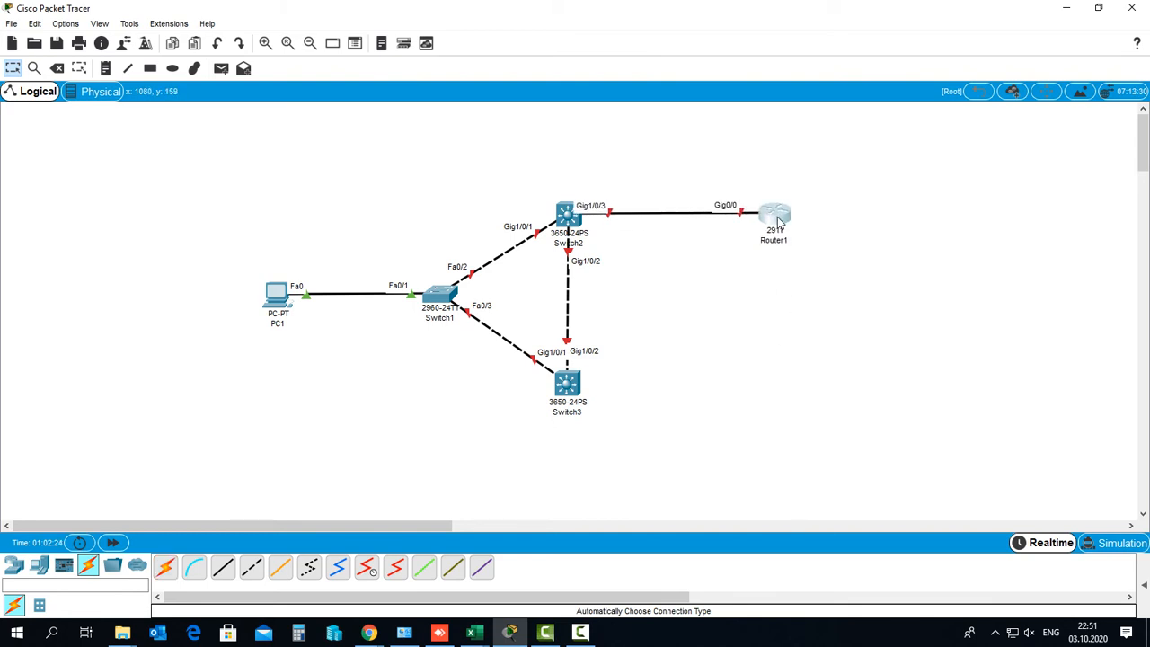
{"action": "left_click", "coordinate": [756, 346]}
{"action": "left_click", "coordinate": [67, 27]}
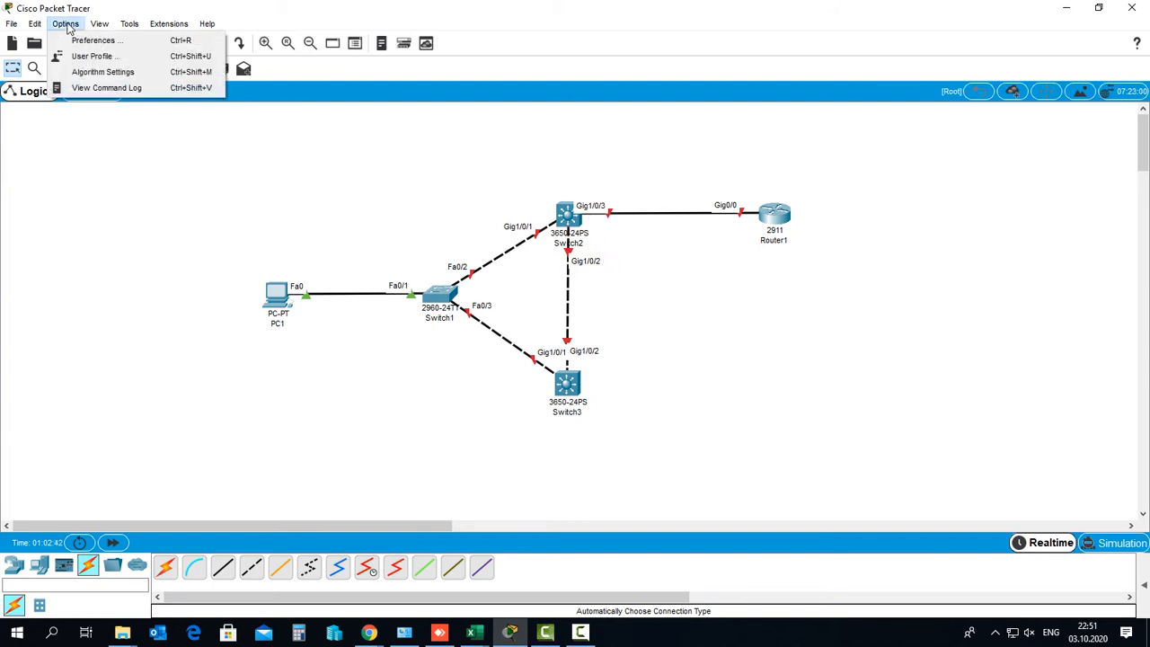
{"action": "left_click", "coordinate": [92, 42]}
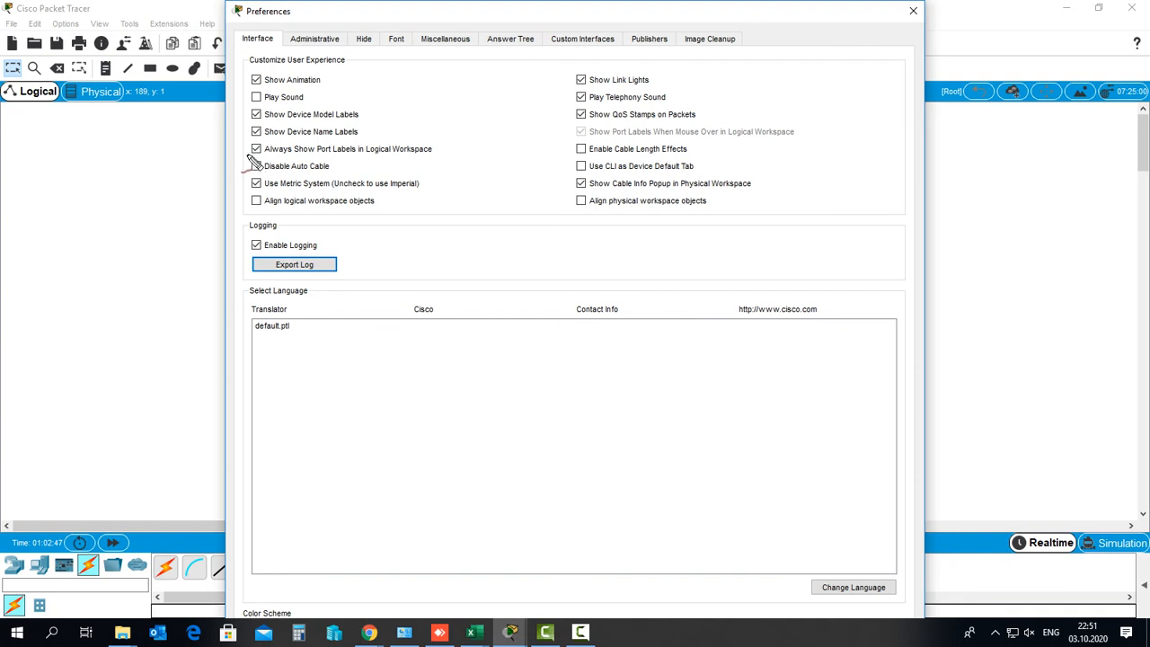
{"action": "mouse_move", "coordinate": [256, 160]}
{"action": "left_mouse_down"}
{"action": "mouse_move", "coordinate": [269, 142]}
{"action": "mouse_move", "coordinate": [254, 159]}
{"action": "left_mouse_up"}
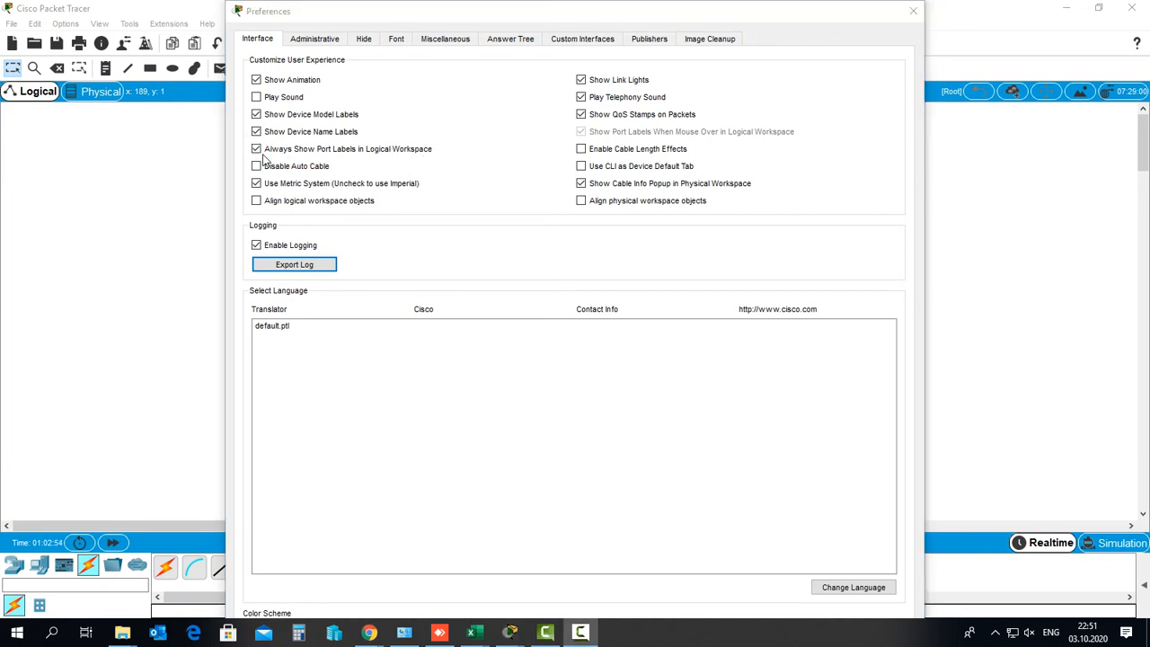
{"action": "left_click", "coordinate": [260, 151]}
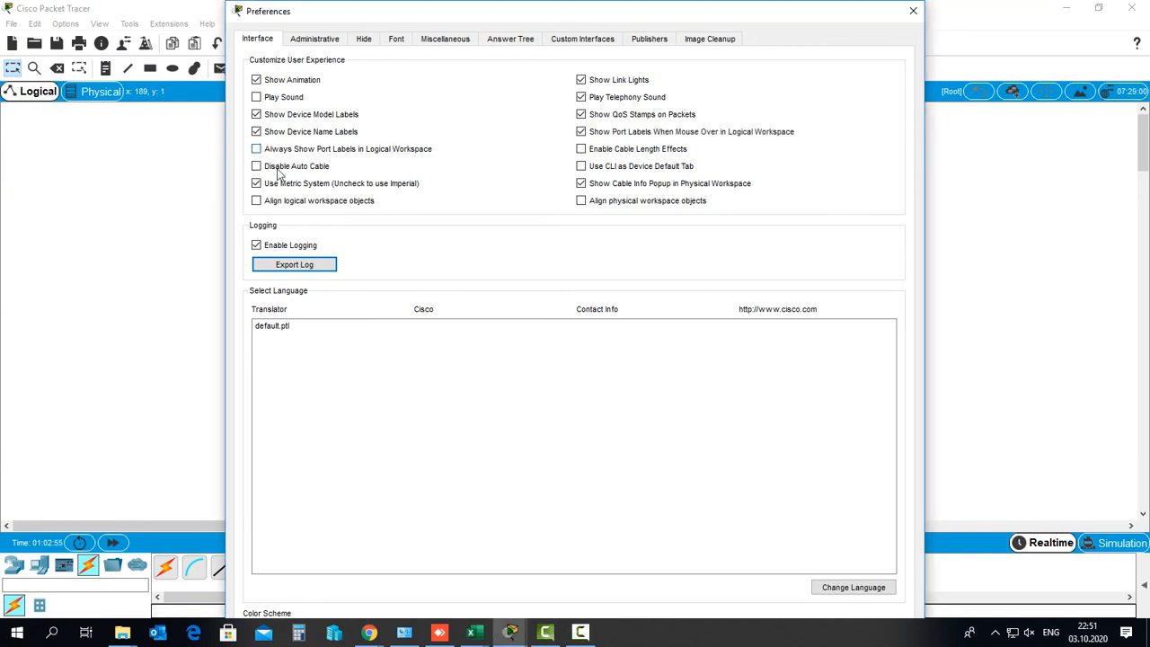
{"action": "left_click", "coordinate": [912, 10]}
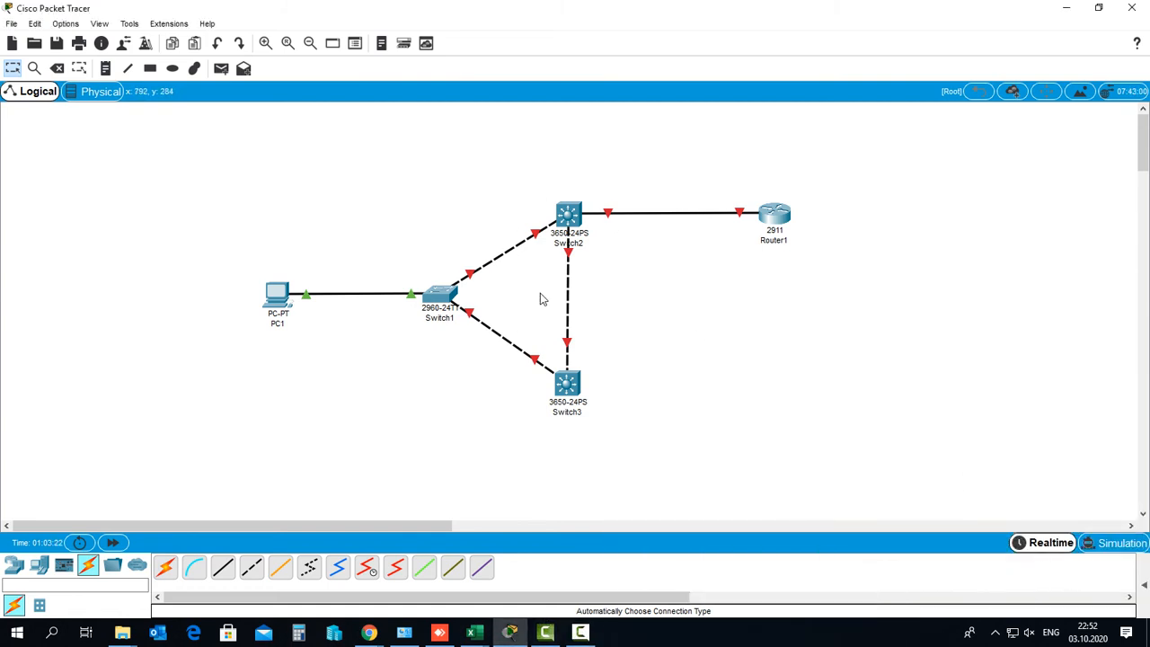
{"action": "left_click", "coordinate": [67, 25]}
{"action": "left_click", "coordinate": [79, 40]}
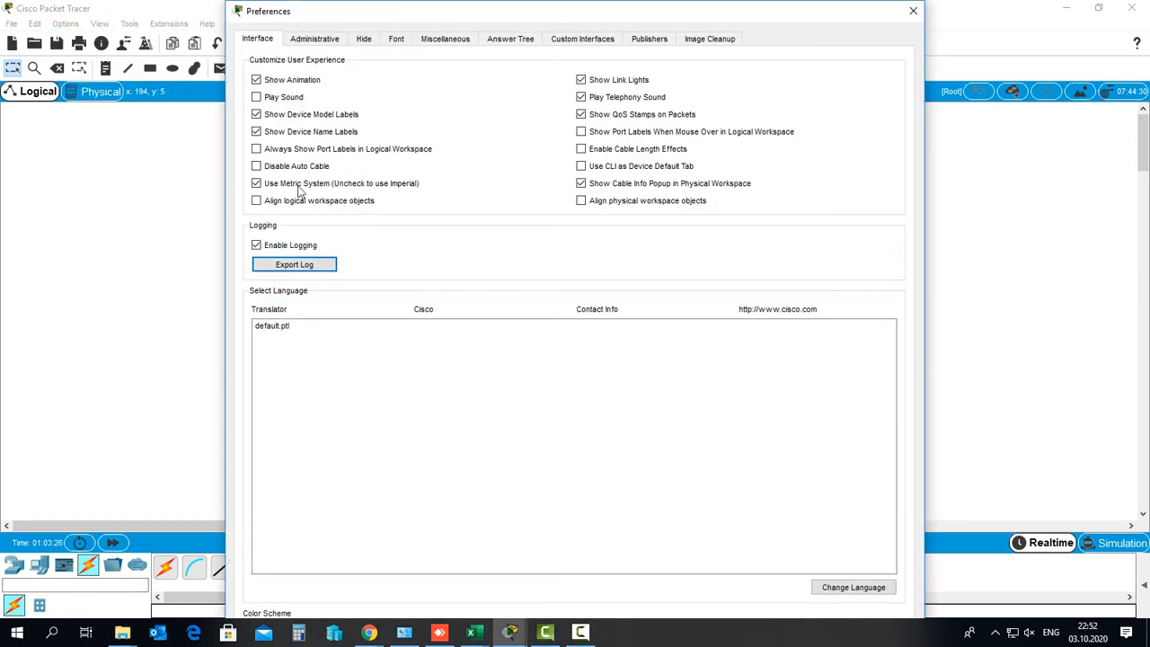
{"action": "left_click", "coordinate": [257, 151]}
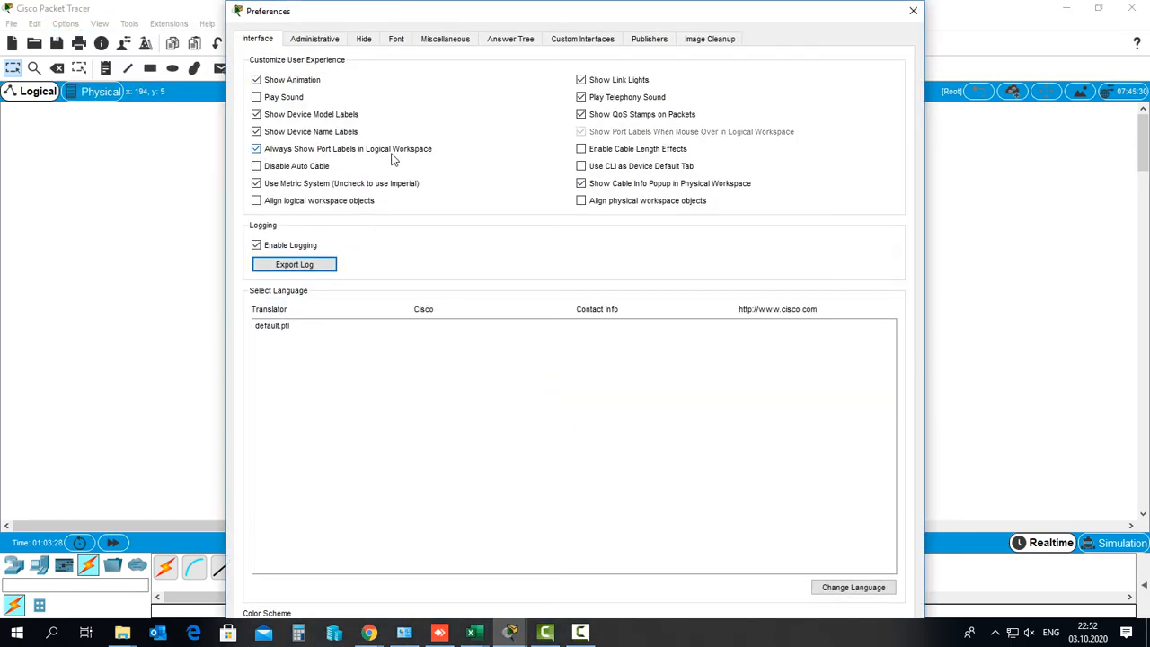
{"action": "left_click", "coordinate": [913, 10]}
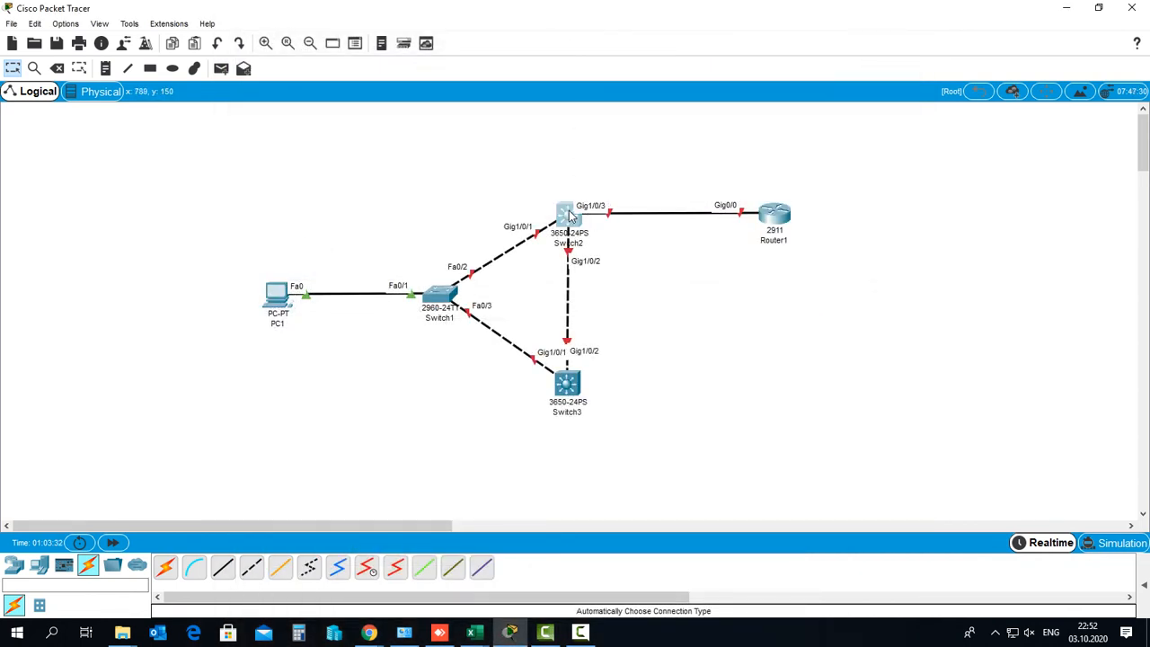
{"action": "left_click_drag", "start_coordinate": [565, 215], "coordinate": [565, 210]}
{"action": "left_click", "coordinate": [445, 388]}
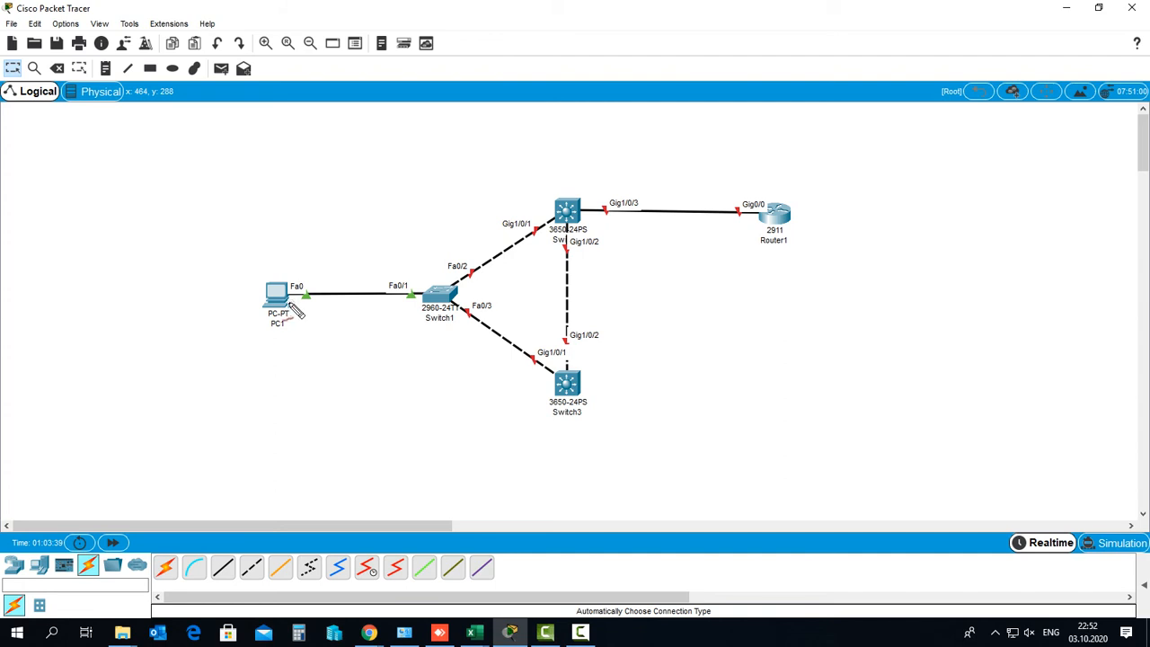
{"action": "left_click_drag", "start_coordinate": [289, 306], "coordinate": [431, 308]}
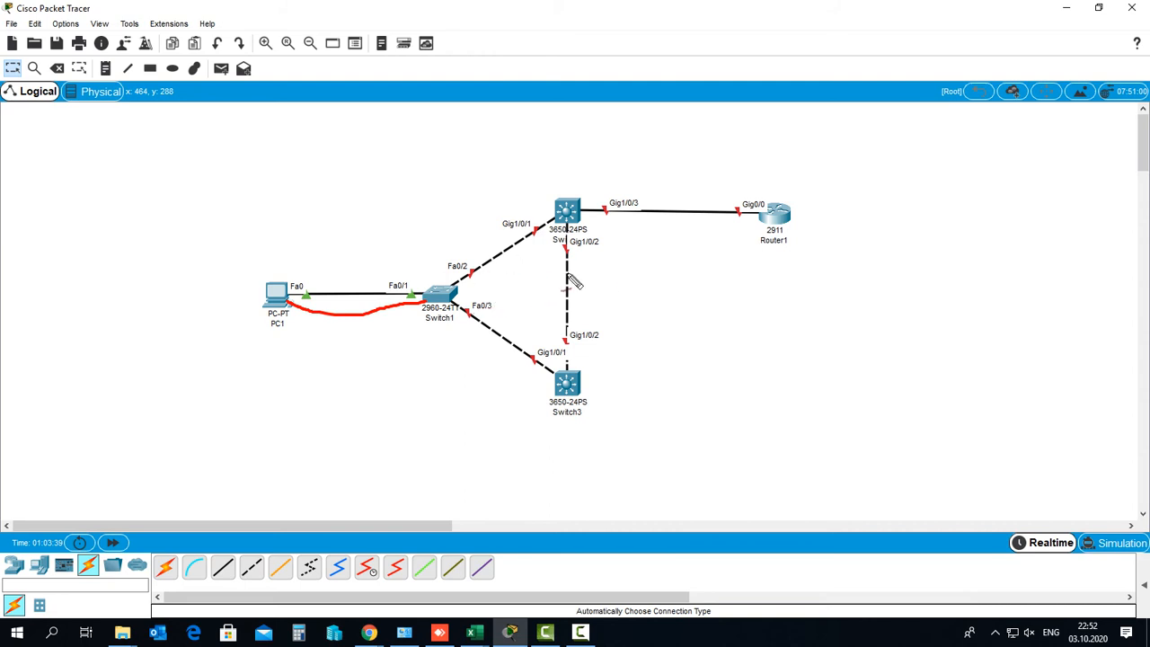
{"action": "mouse_move", "coordinate": [582, 183]}
{"action": "left_mouse_down"}
{"action": "mouse_move", "coordinate": [539, 220]}
{"action": "mouse_move", "coordinate": [580, 261]}
{"action": "mouse_move", "coordinate": [581, 181]}
{"action": "left_mouse_up"}
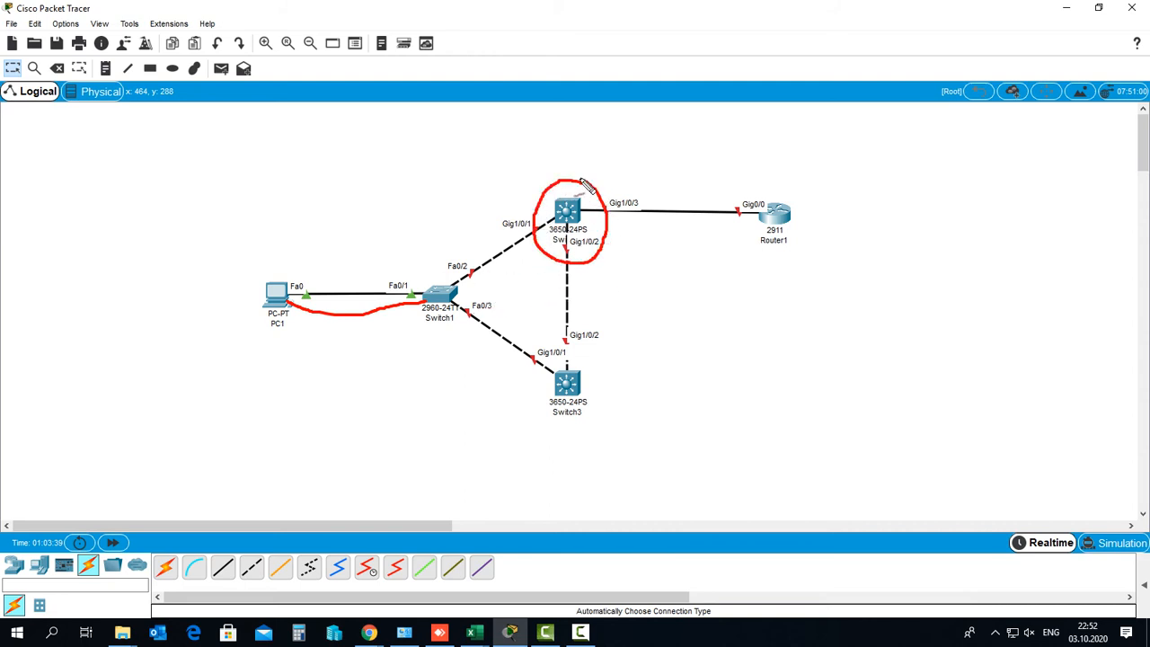
{"action": "mouse_move", "coordinate": [589, 365]}
{"action": "left_mouse_down"}
{"action": "mouse_move", "coordinate": [542, 375]}
{"action": "mouse_move", "coordinate": [585, 441]}
{"action": "mouse_move", "coordinate": [597, 367]}
{"action": "left_mouse_up"}
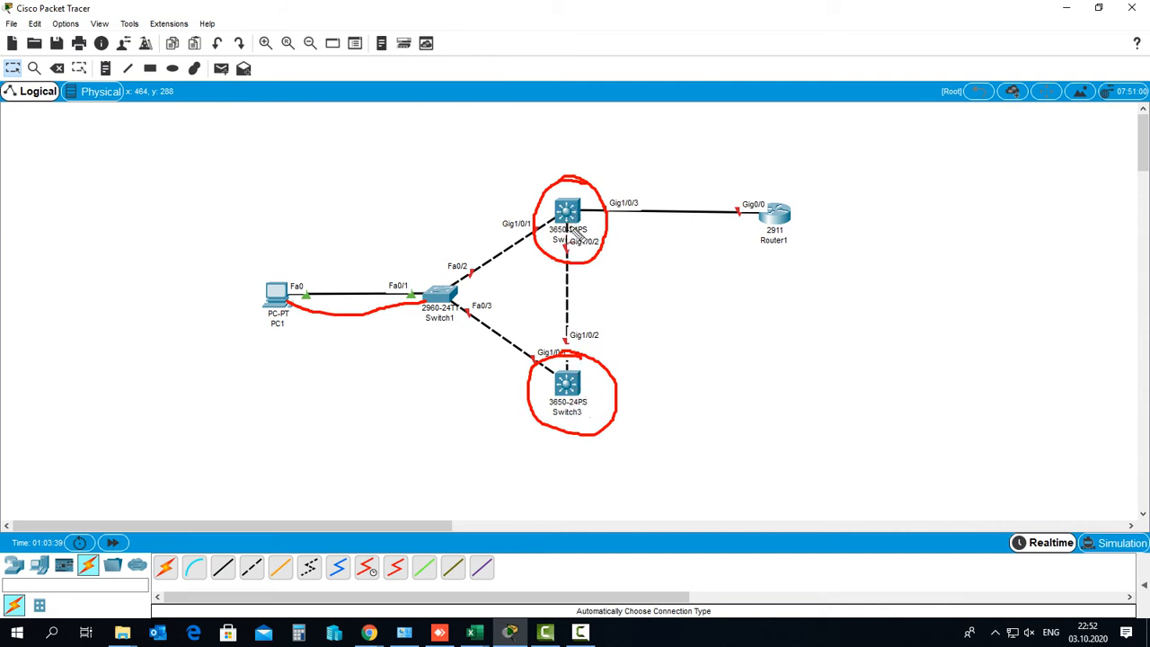
{"action": "key", "text": "Escape"}
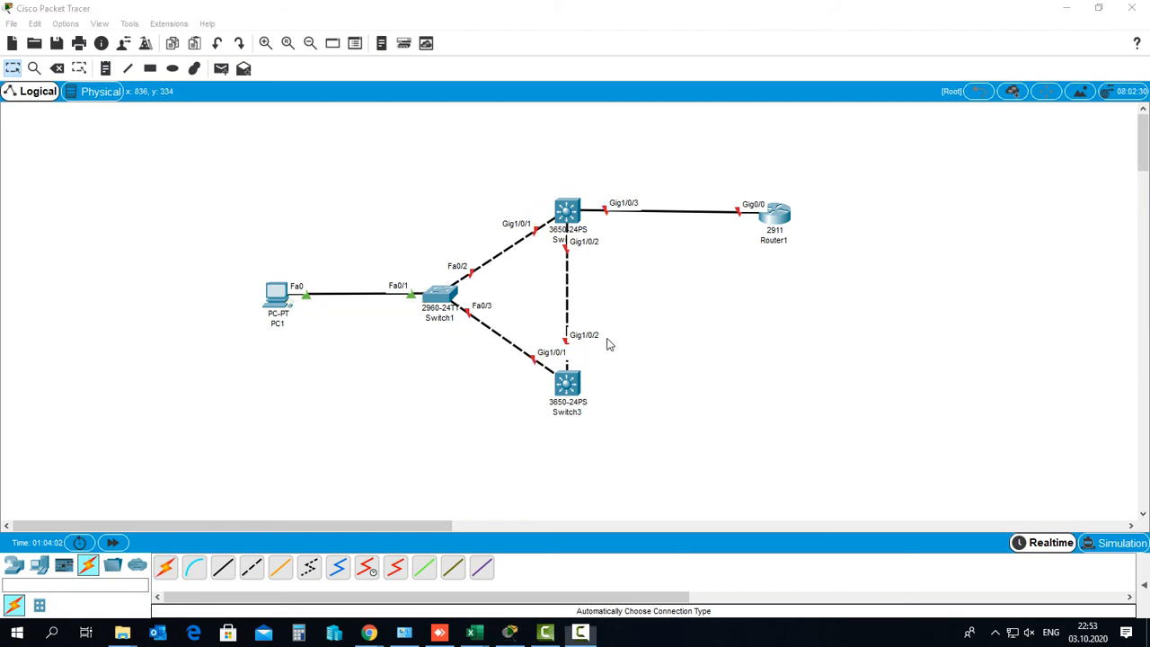
Install an AC power supply in Switch2's empty power slot
{"action": "left_click", "coordinate": [564, 213]}
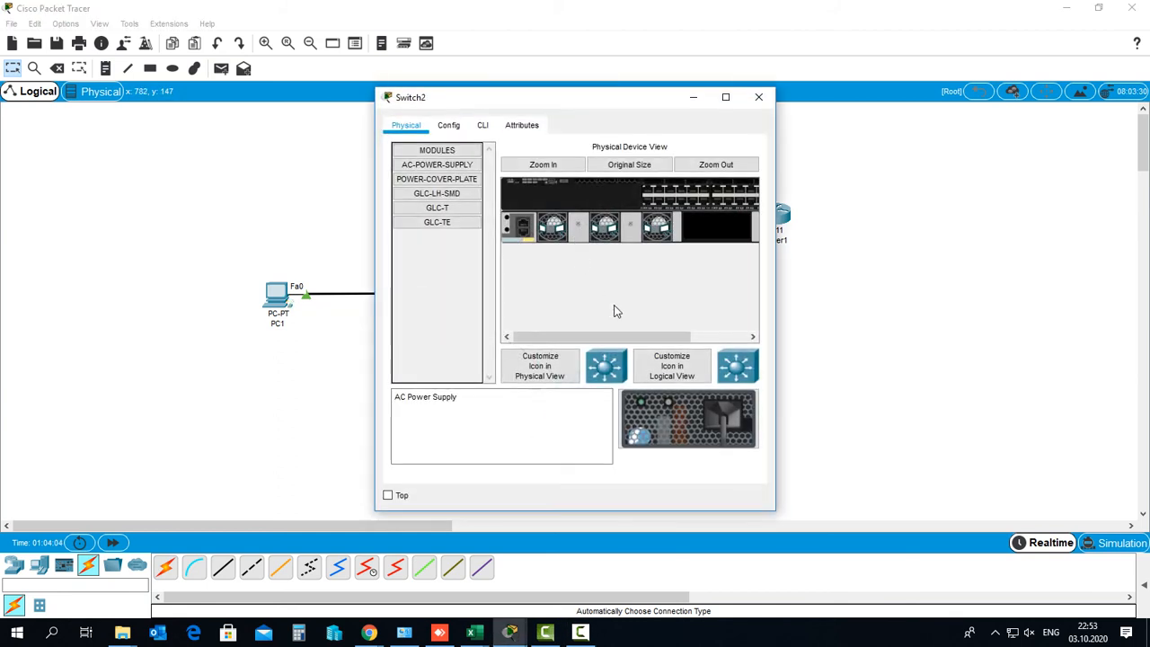
{"action": "left_click_drag", "start_coordinate": [610, 105], "coordinate": [632, 110]}
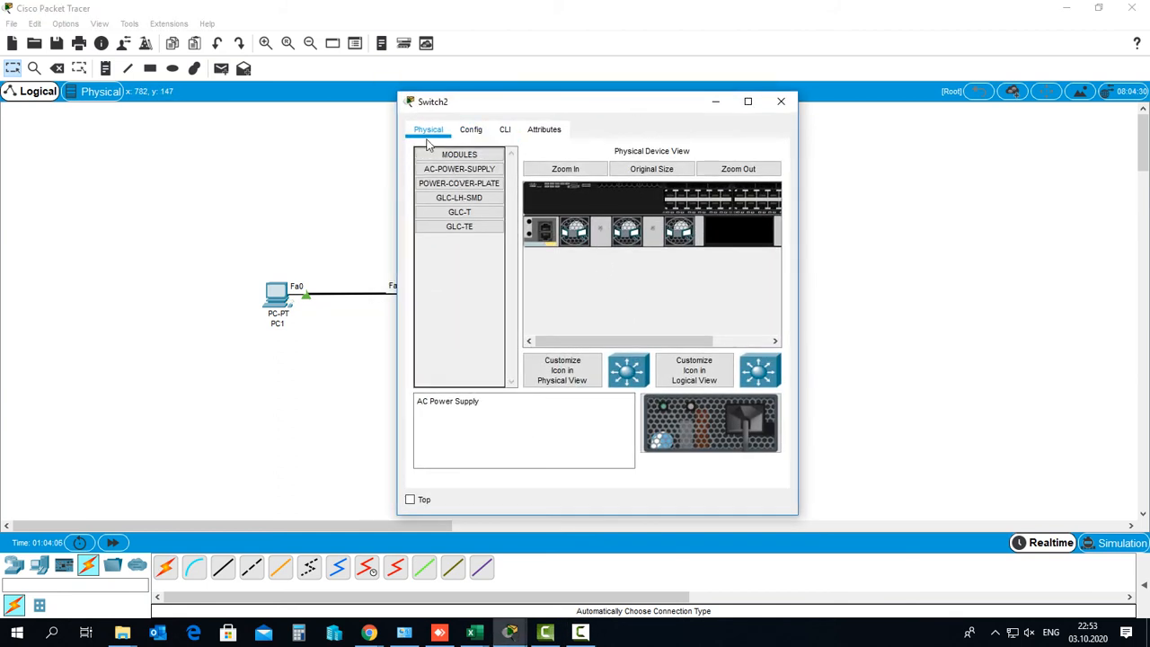
{"action": "key", "text": "ctrl+shift+d"}
{"action": "mouse_move", "coordinate": [438, 125]}
{"action": "left_mouse_down"}
{"action": "mouse_move", "coordinate": [448, 139]}
{"action": "mouse_move", "coordinate": [432, 124]}
{"action": "left_mouse_up"}
{"action": "key", "text": "Escape"}
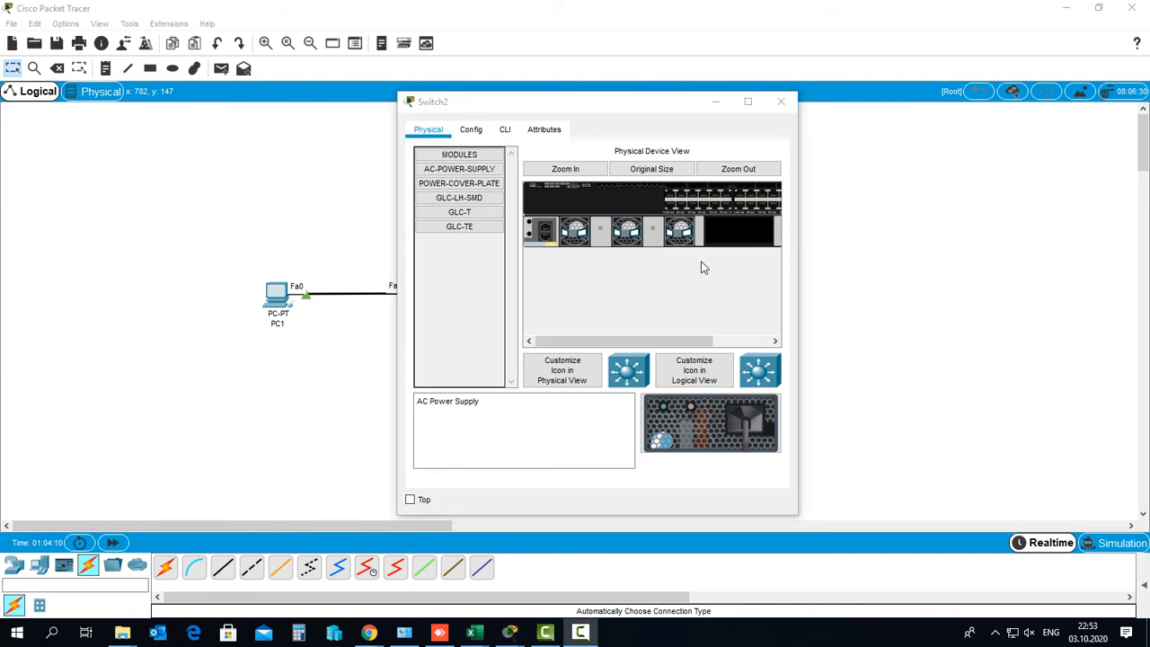
{"action": "key", "text": "ctrl+shift+d"}
{"action": "mouse_move", "coordinate": [712, 212]}
{"action": "left_mouse_down"}
{"action": "mouse_move", "coordinate": [698, 232]}
{"action": "mouse_move", "coordinate": [732, 253]}
{"action": "mouse_move", "coordinate": [785, 229]}
{"action": "mouse_move", "coordinate": [709, 215]}
{"action": "left_mouse_up"}
{"action": "left_click_drag", "start_coordinate": [627, 264], "coordinate": [639, 262]}
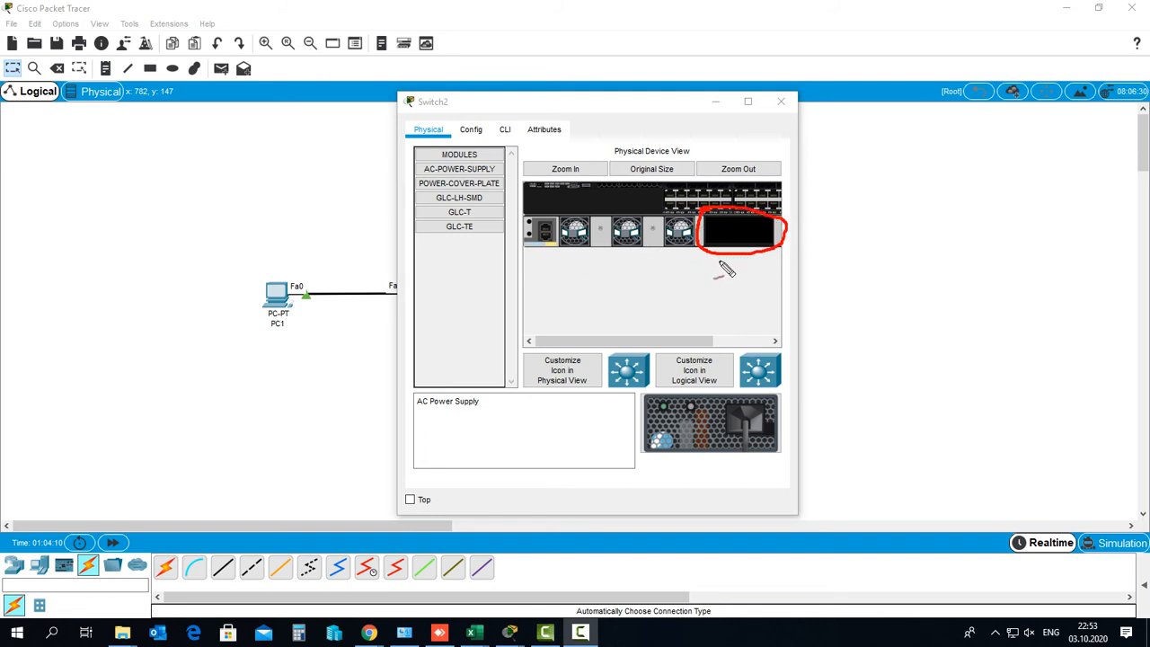
{"action": "mouse_move", "coordinate": [657, 395]}
{"action": "left_mouse_down"}
{"action": "mouse_move", "coordinate": [640, 472]}
{"action": "mouse_move", "coordinate": [777, 467]}
{"action": "mouse_move", "coordinate": [696, 389]}
{"action": "mouse_move", "coordinate": [638, 402]}
{"action": "left_mouse_up"}
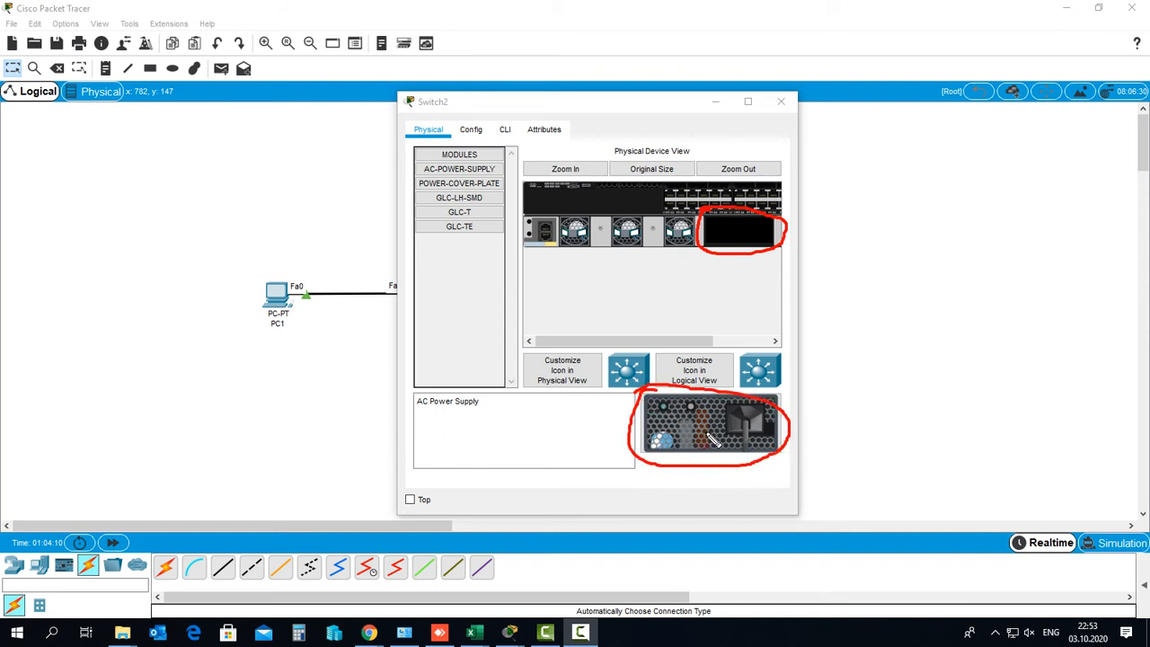
{"action": "mouse_move", "coordinate": [698, 447]}
{"action": "left_mouse_down"}
{"action": "mouse_move", "coordinate": [727, 258]}
{"action": "mouse_move", "coordinate": [737, 275]}
{"action": "left_mouse_up"}
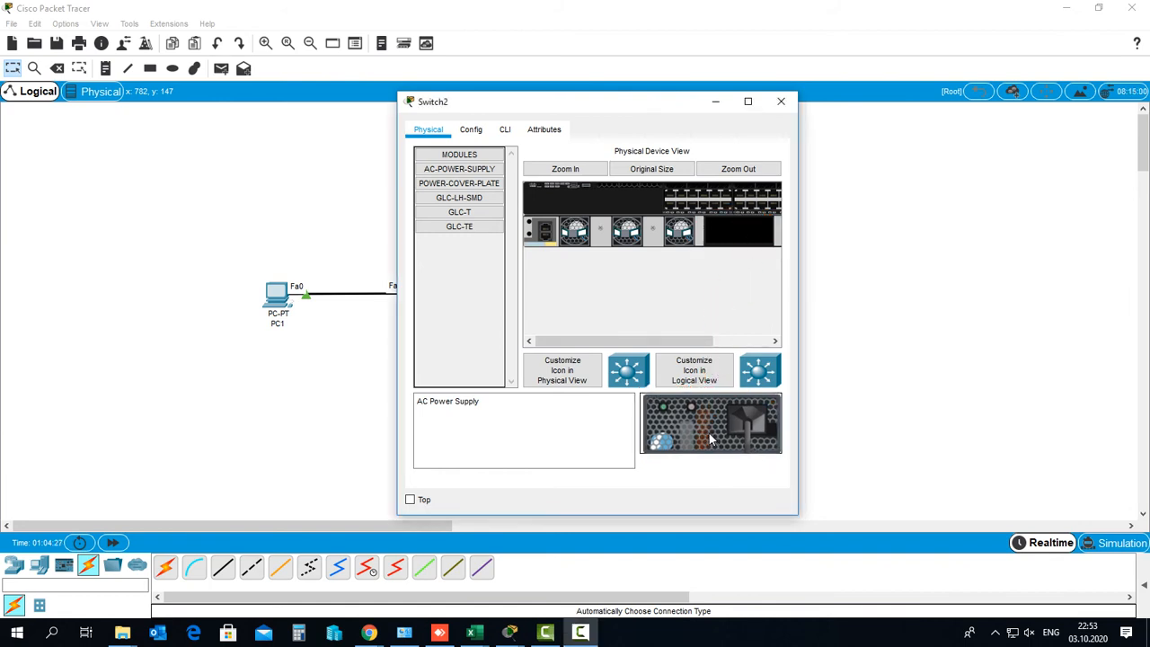
{"action": "mouse_move", "coordinate": [709, 424]}
{"action": "left_mouse_down"}
{"action": "mouse_move", "coordinate": [732, 338]}
{"action": "mouse_move", "coordinate": [738, 236]}
{"action": "left_mouse_up"}
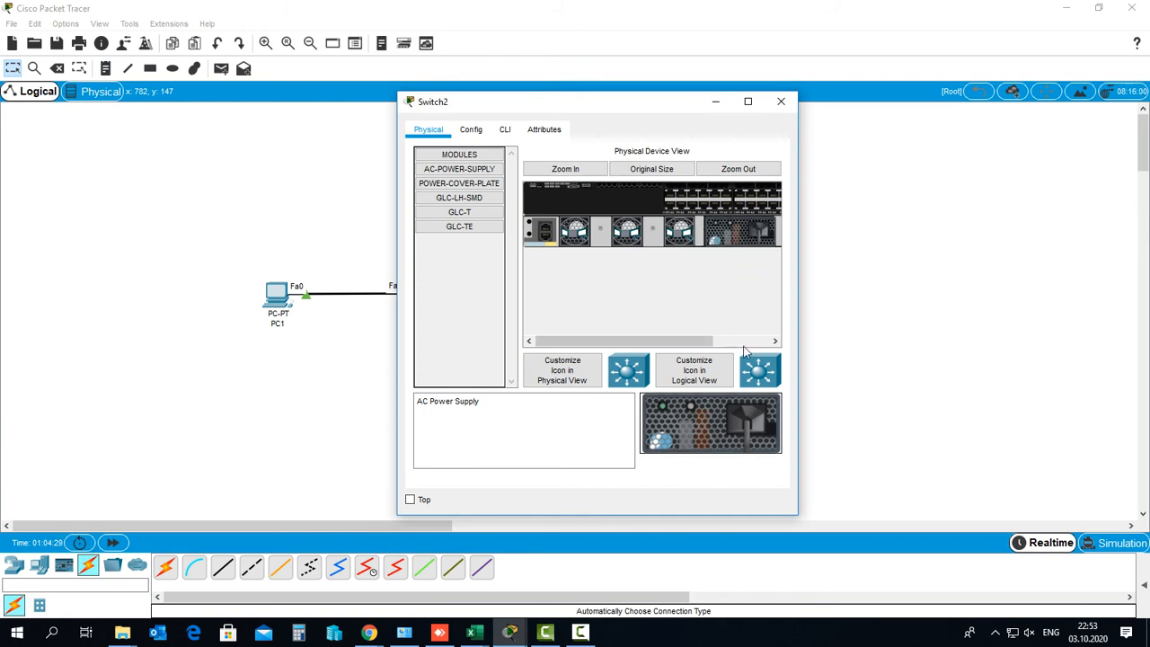
{"action": "left_click", "coordinate": [781, 102]}
Fit Switch3 with an AC power supply in its empty slot as well
{"action": "left_click", "coordinate": [567, 385]}
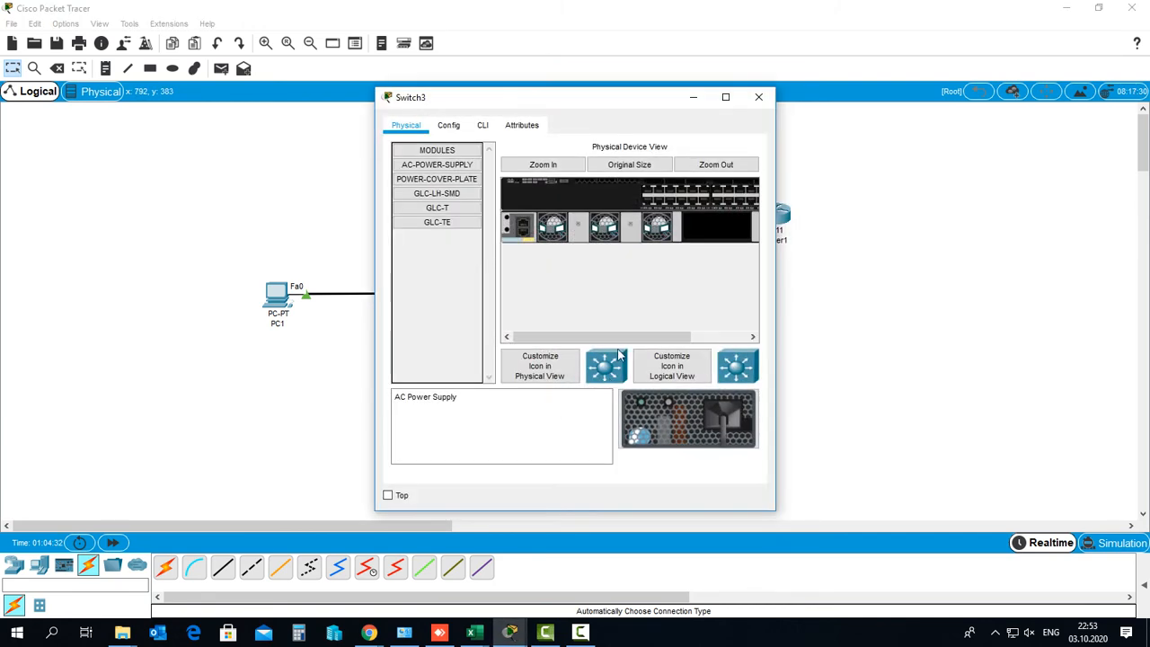
{"action": "left_click_drag", "start_coordinate": [687, 419], "coordinate": [717, 253]}
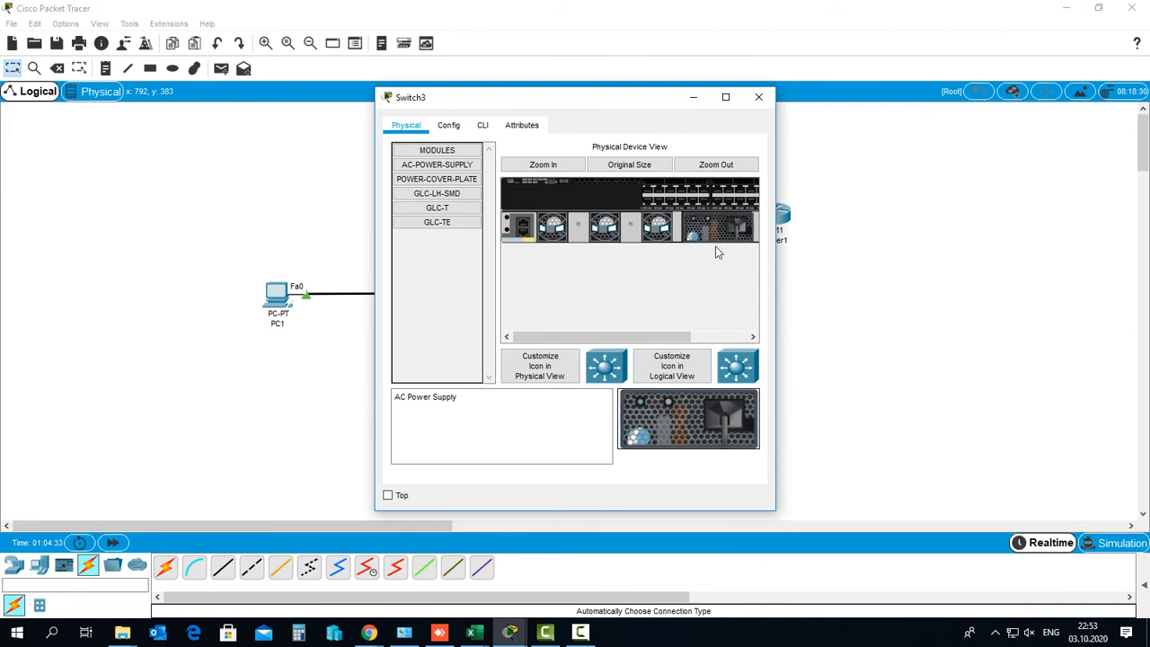
{"action": "left_click", "coordinate": [758, 97]}
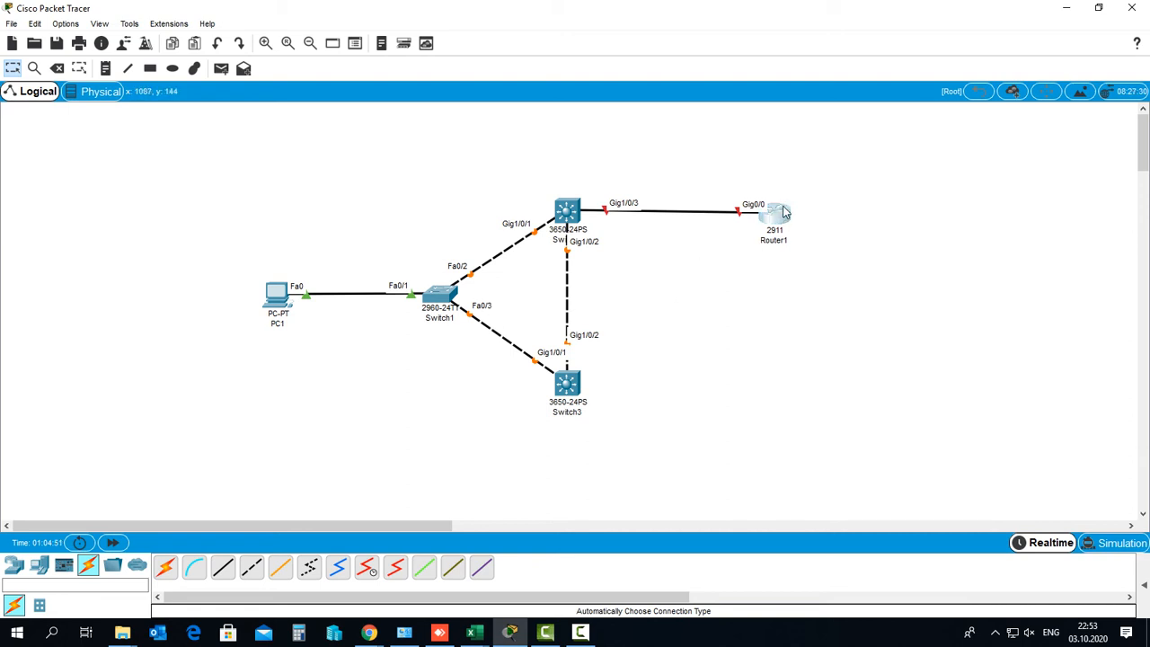
Nudge the Router1 icon a few pixels up and to the right next to Switch2
{"action": "left_click_drag", "start_coordinate": [787, 217], "coordinate": [787, 210]}
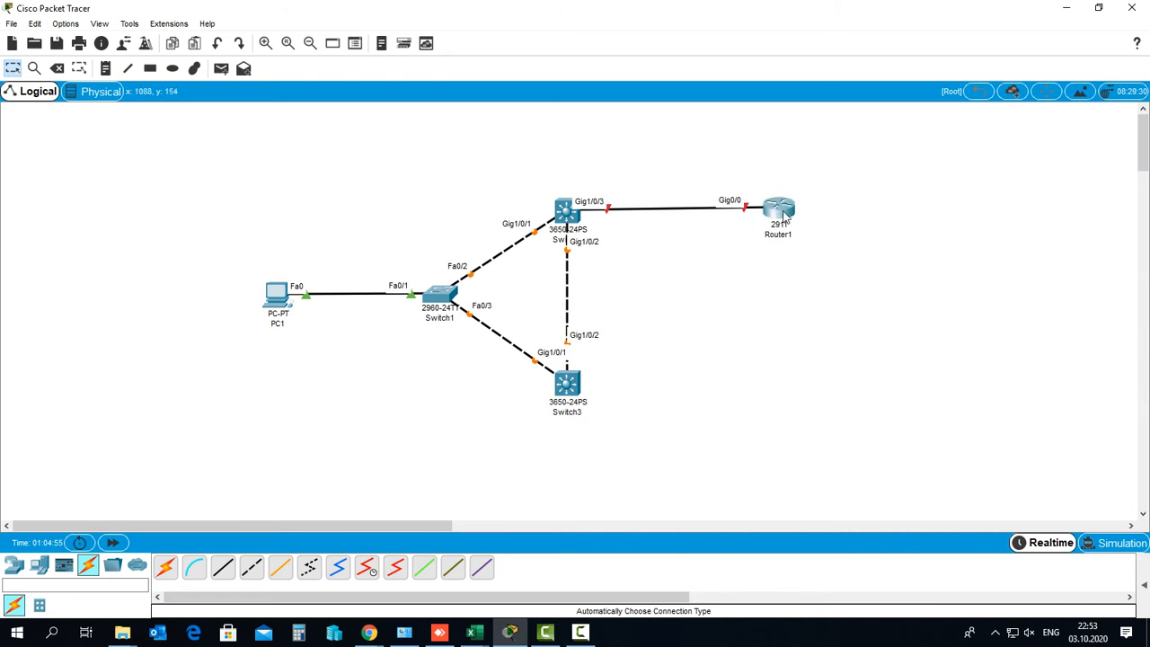
{"action": "left_click_drag", "start_coordinate": [784, 217], "coordinate": [784, 216]}
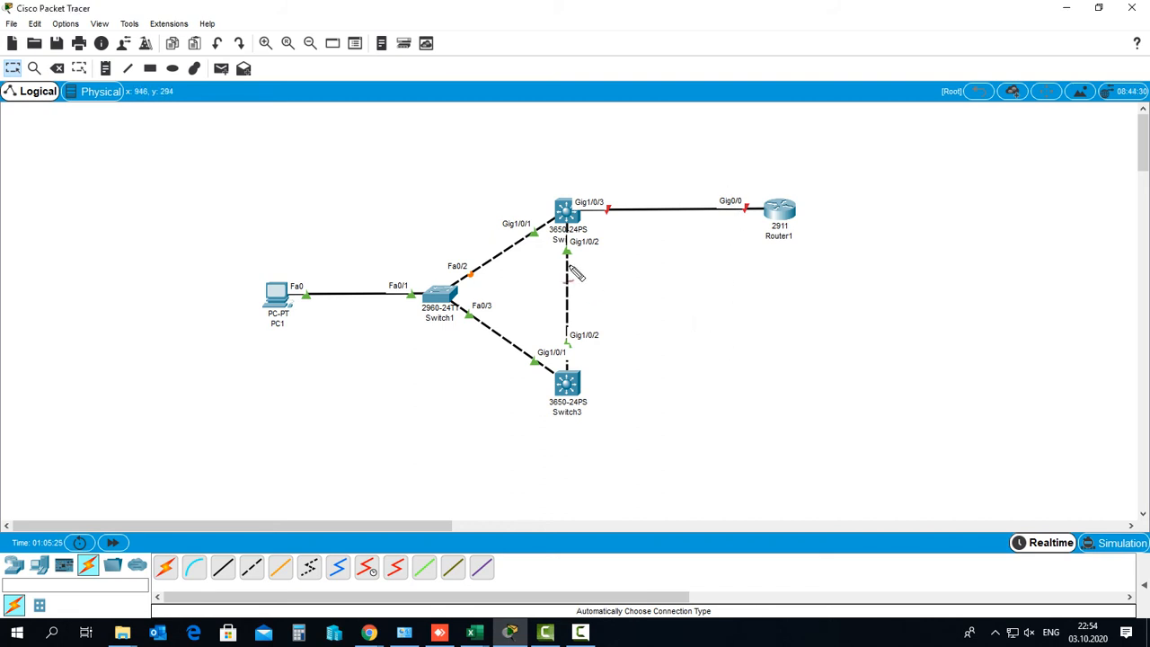
{"action": "left_click_drag", "start_coordinate": [572, 239], "coordinate": [561, 241]}
{"action": "mouse_move", "coordinate": [586, 334]}
{"action": "left_mouse_down"}
{"action": "mouse_move", "coordinate": [559, 354]}
{"action": "mouse_move", "coordinate": [591, 343]}
{"action": "left_mouse_up"}
{"action": "mouse_move", "coordinate": [511, 238]}
{"action": "left_mouse_down"}
{"action": "mouse_move", "coordinate": [523, 249]}
{"action": "mouse_move", "coordinate": [541, 228]}
{"action": "mouse_move", "coordinate": [521, 227]}
{"action": "left_mouse_up"}
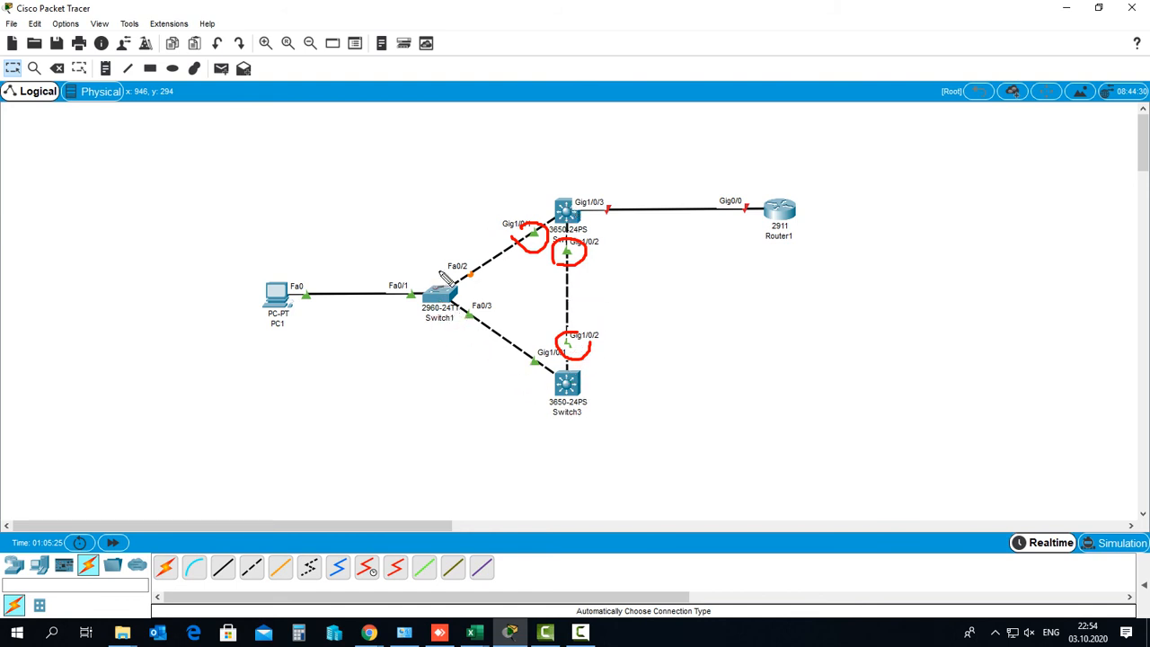
{"action": "key", "text": "Escape"}
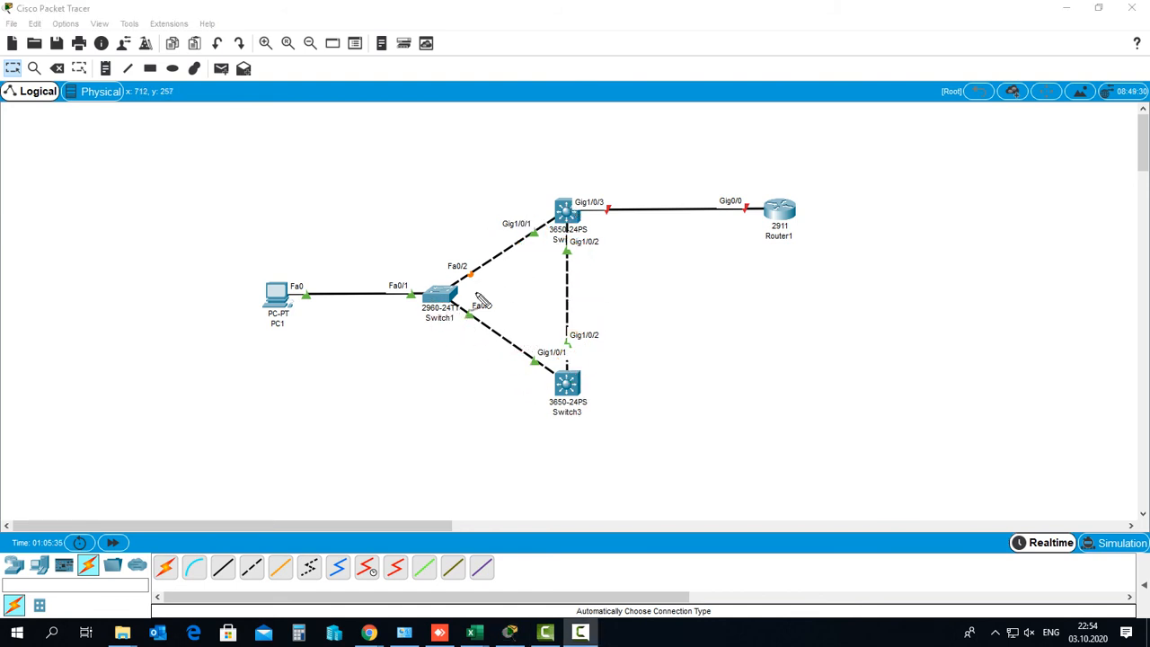
{"action": "mouse_move", "coordinate": [465, 289]}
{"action": "left_mouse_down"}
{"action": "mouse_move", "coordinate": [481, 275]}
{"action": "mouse_move", "coordinate": [474, 280]}
{"action": "left_mouse_up"}
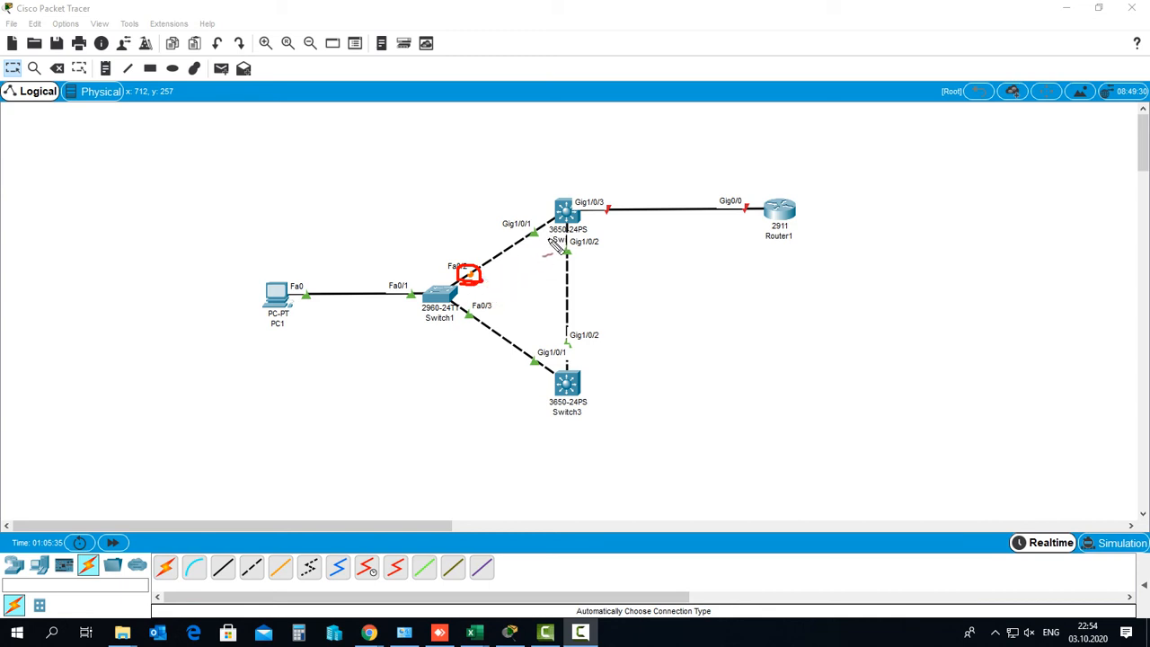
{"action": "mouse_move", "coordinate": [523, 324]}
{"action": "left_mouse_down"}
{"action": "mouse_move", "coordinate": [471, 355]}
{"action": "mouse_move", "coordinate": [524, 370]}
{"action": "left_mouse_up"}
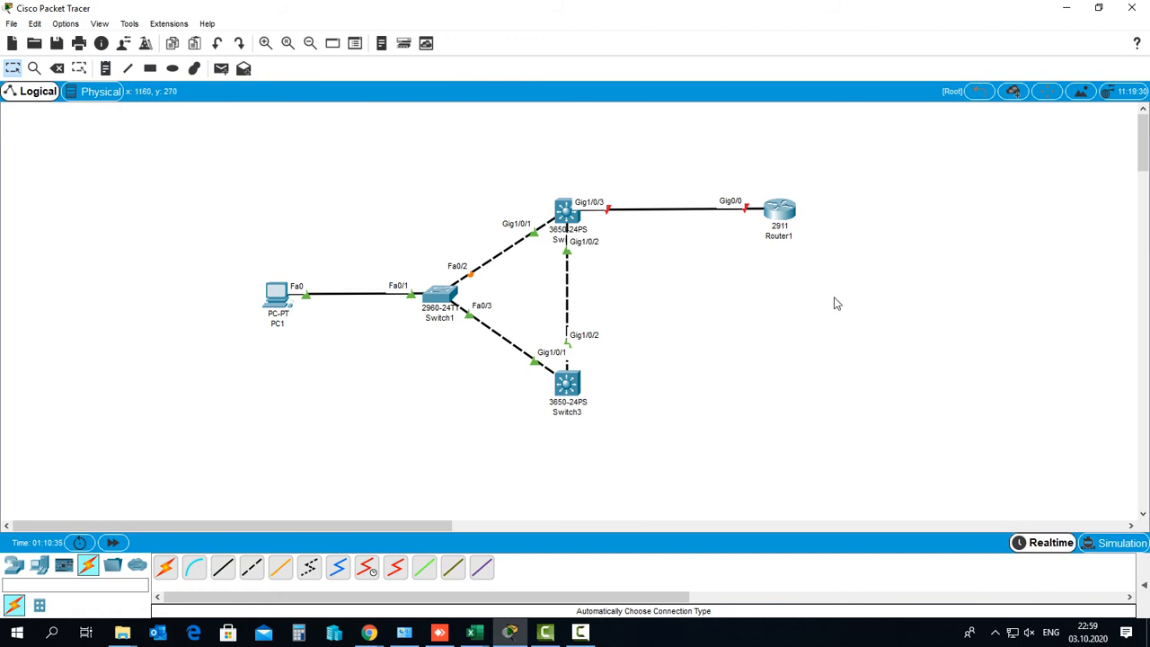
Open Router1's CLI tab with its window maximized
{"action": "left_click", "coordinate": [781, 212]}
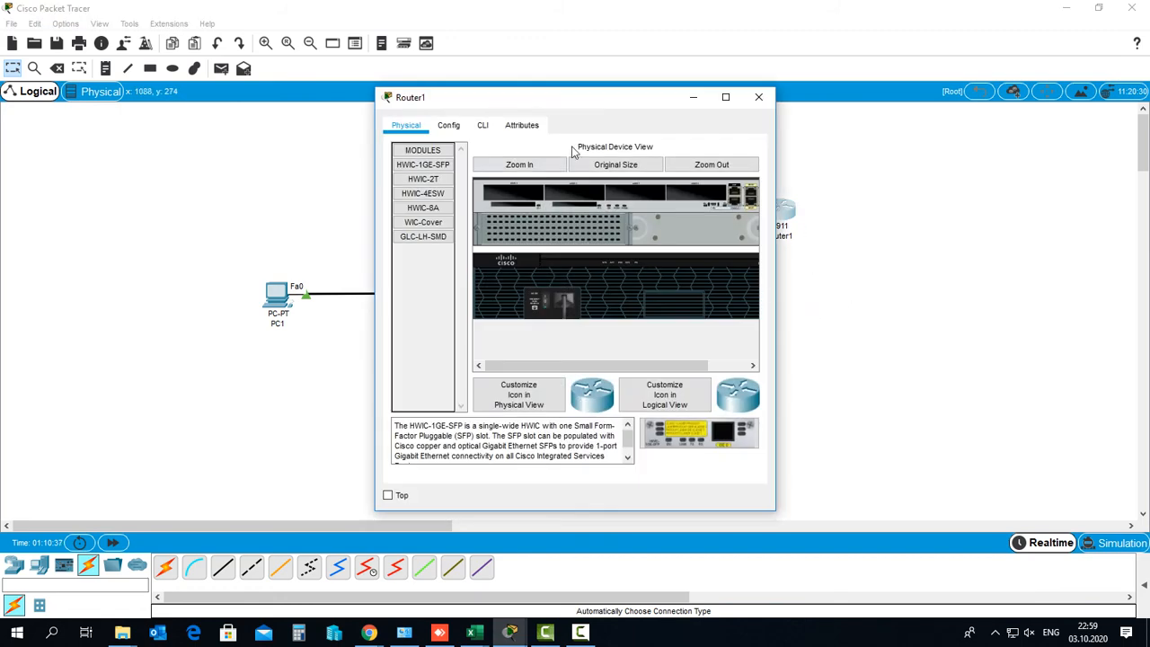
{"action": "left_click_drag", "start_coordinate": [596, 103], "coordinate": [681, 110]}
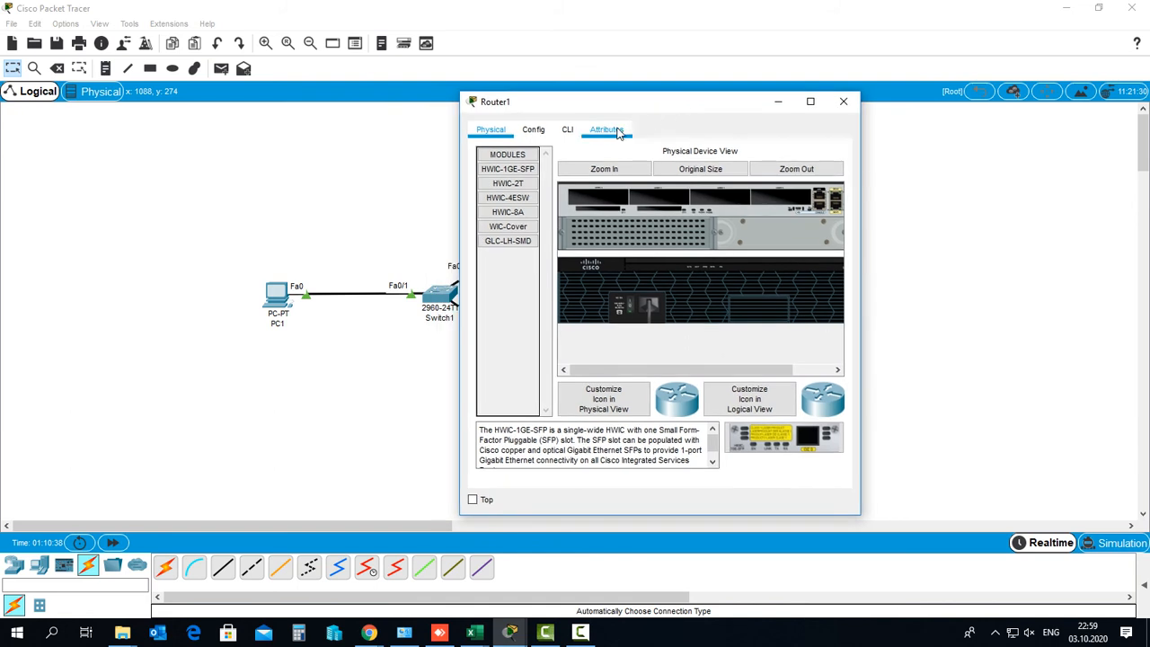
{"action": "left_click", "coordinate": [567, 131]}
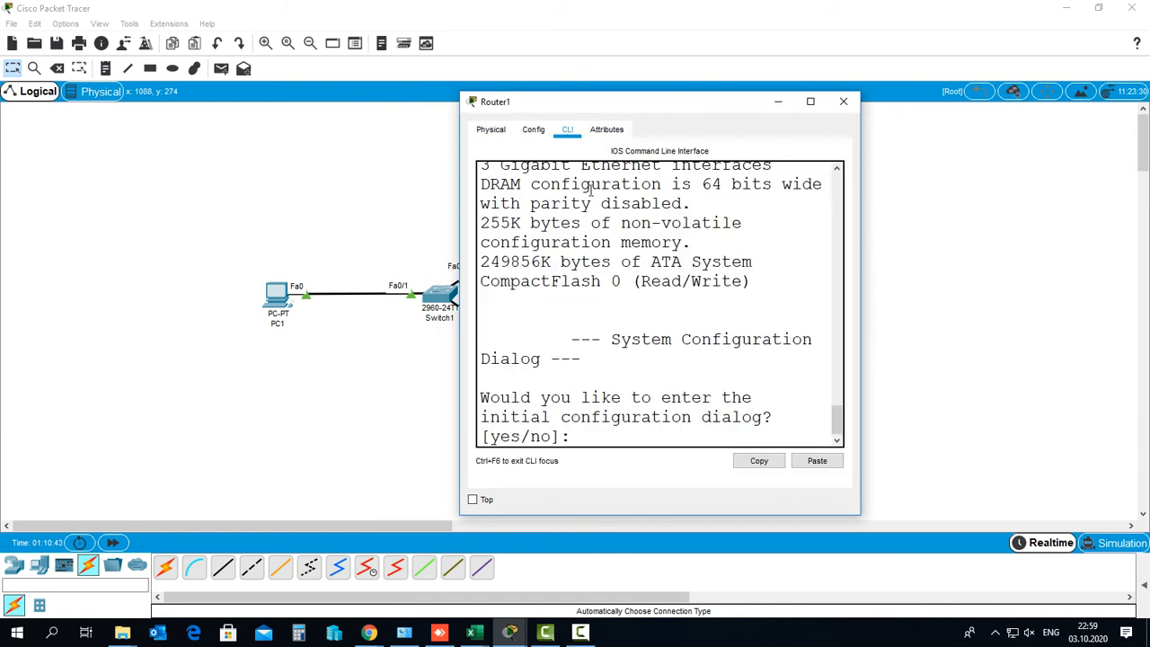
{"action": "left_click", "coordinate": [810, 102]}
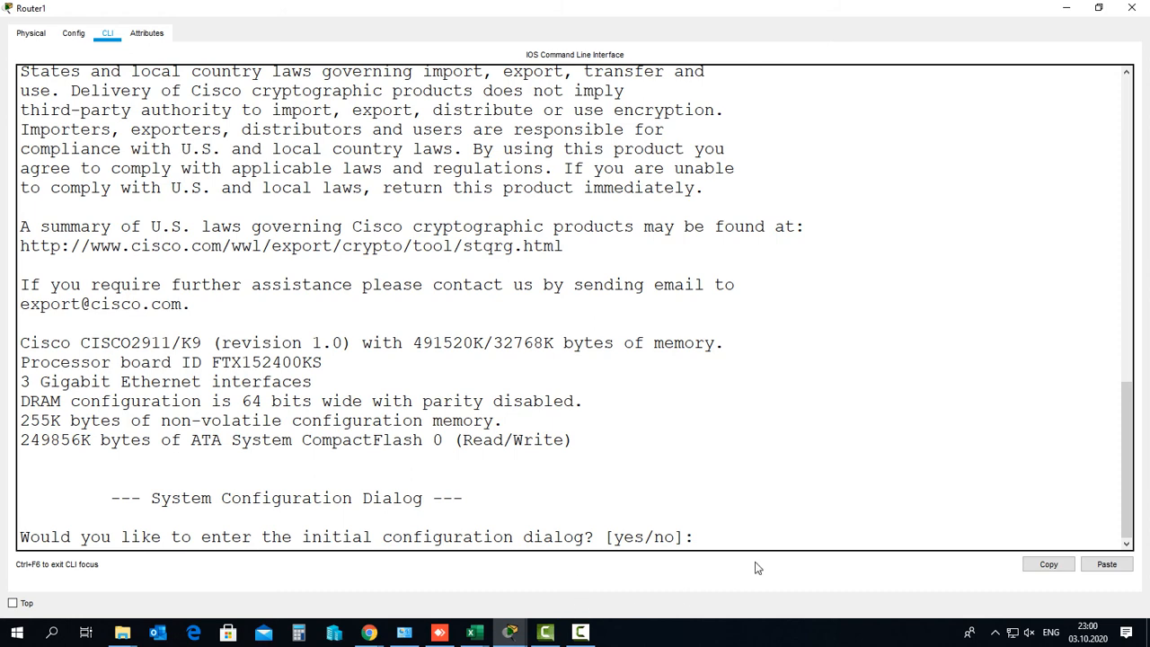
Answer 'no' to the initial configuration dialog and press Enter to reach Router>
{"action": "left_click", "coordinate": [757, 539]}
{"action": "type", "text": "no"}
{"action": "key", "text": "Return"}
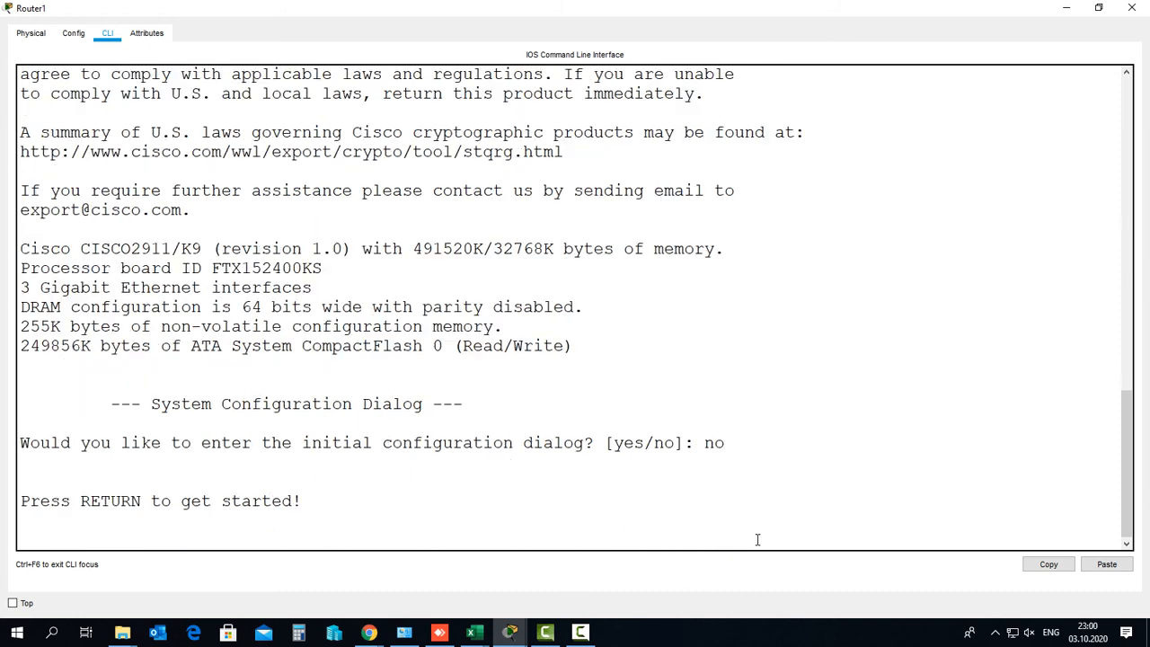
{"action": "key", "text": "Return"}
{"action": "key", "text": "Return"}
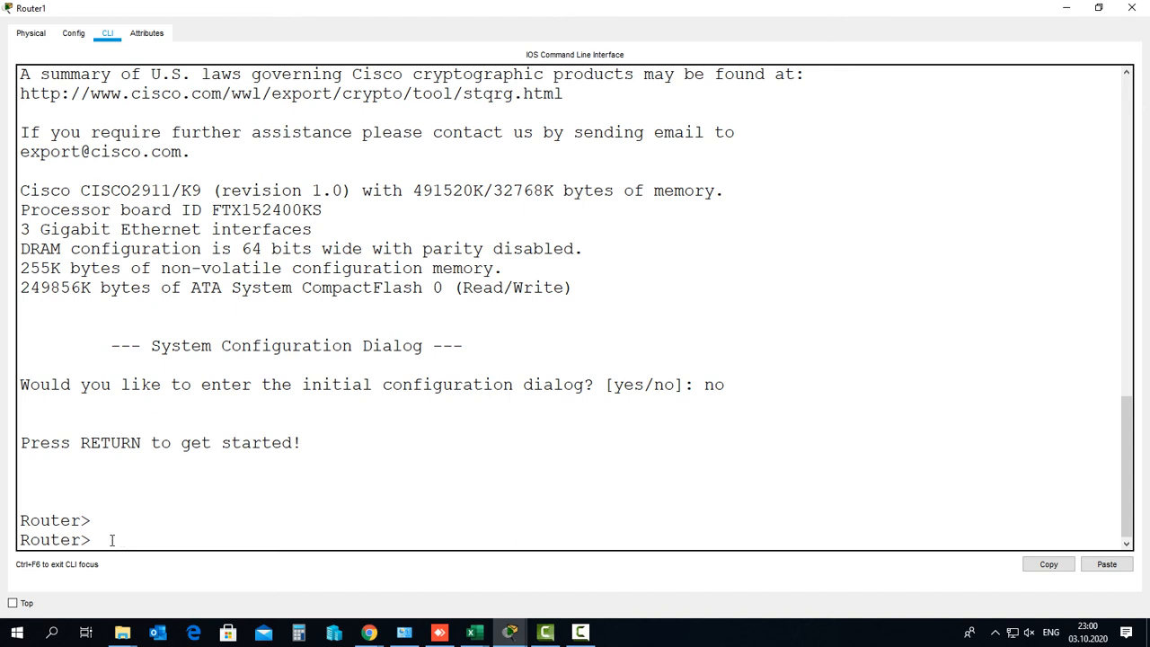
{"action": "key", "text": "ctrl+shift+d"}
{"action": "mouse_move", "coordinate": [79, 547]}
{"action": "left_mouse_down"}
{"action": "mouse_move", "coordinate": [92, 548]}
{"action": "mouse_move", "coordinate": [83, 535]}
{"action": "mouse_move", "coordinate": [79, 549]}
{"action": "left_mouse_up"}
{"action": "key", "text": "Escape"}
{"action": "left_click", "coordinate": [1066, 8]}
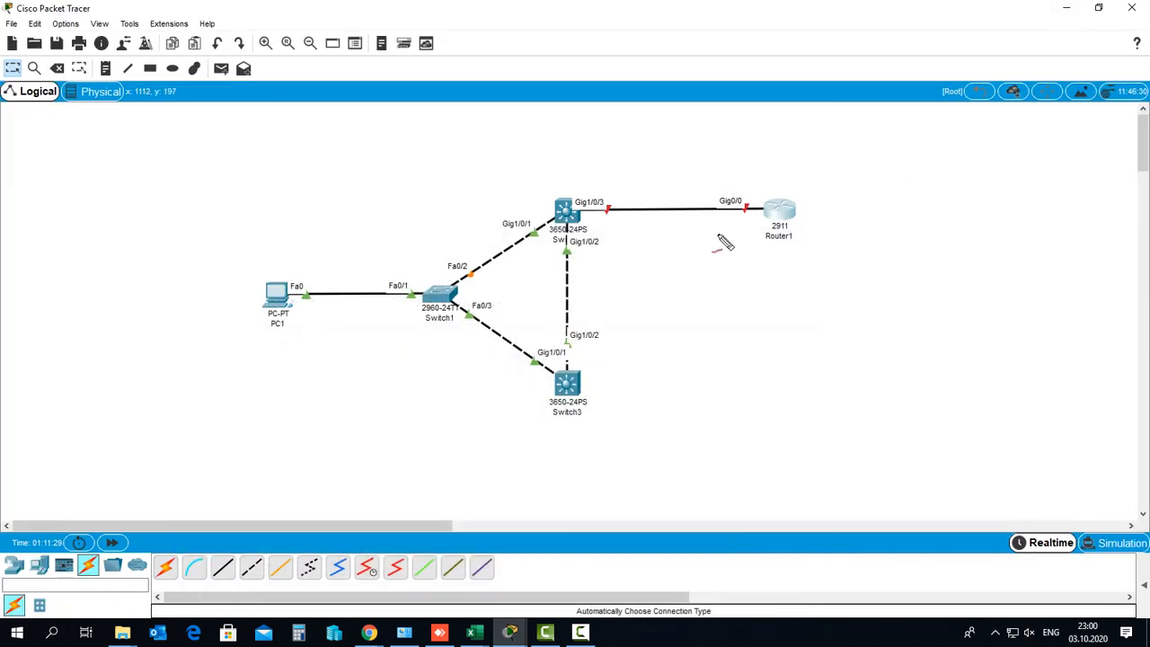
{"action": "mouse_move", "coordinate": [714, 205]}
{"action": "left_mouse_down"}
{"action": "mouse_move", "coordinate": [736, 213]}
{"action": "mouse_move", "coordinate": [755, 202]}
{"action": "mouse_move", "coordinate": [715, 208]}
{"action": "left_mouse_up"}
{"action": "key", "text": "Escape"}
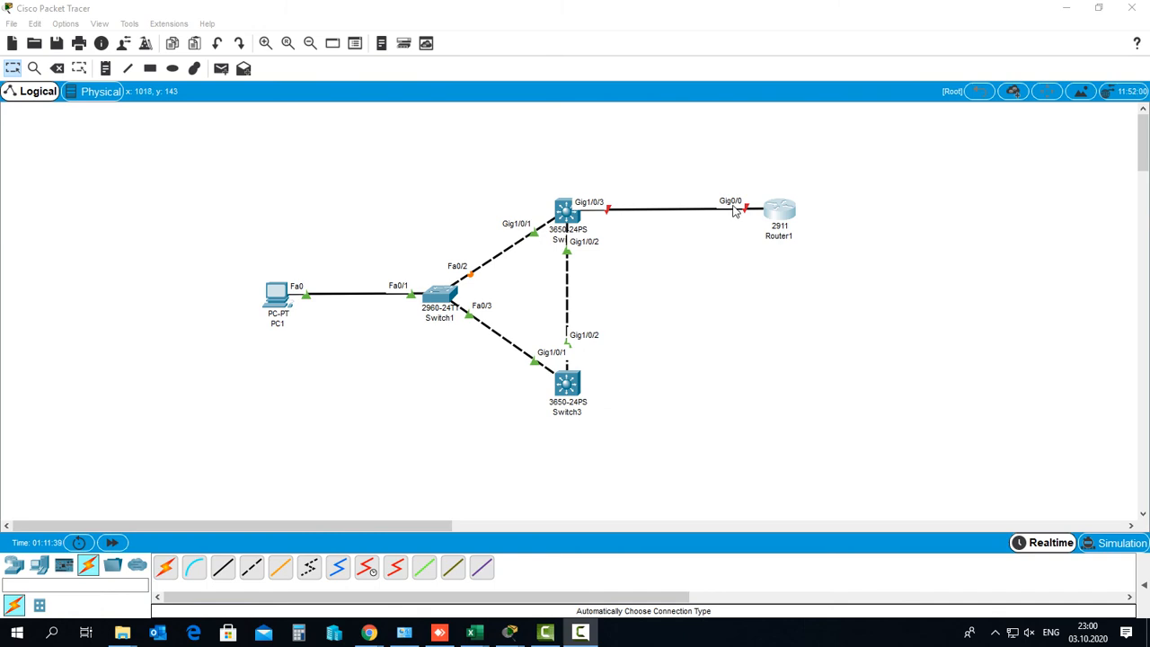
{"action": "mouse_move", "coordinate": [510, 632]}
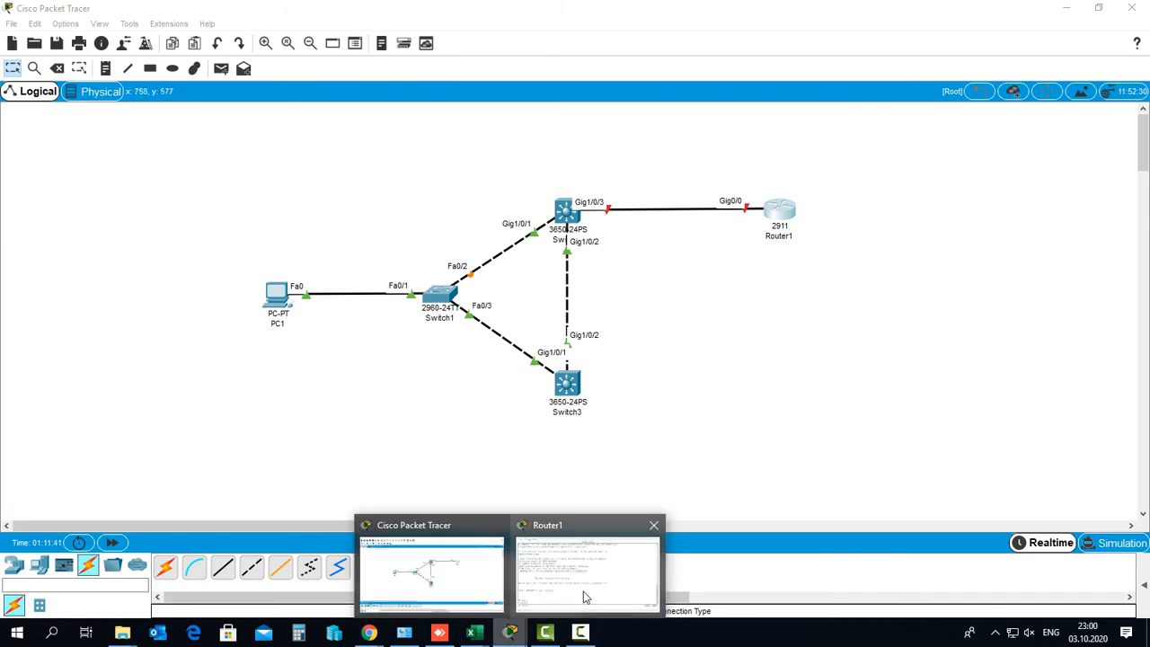
{"action": "left_click", "coordinate": [531, 526]}
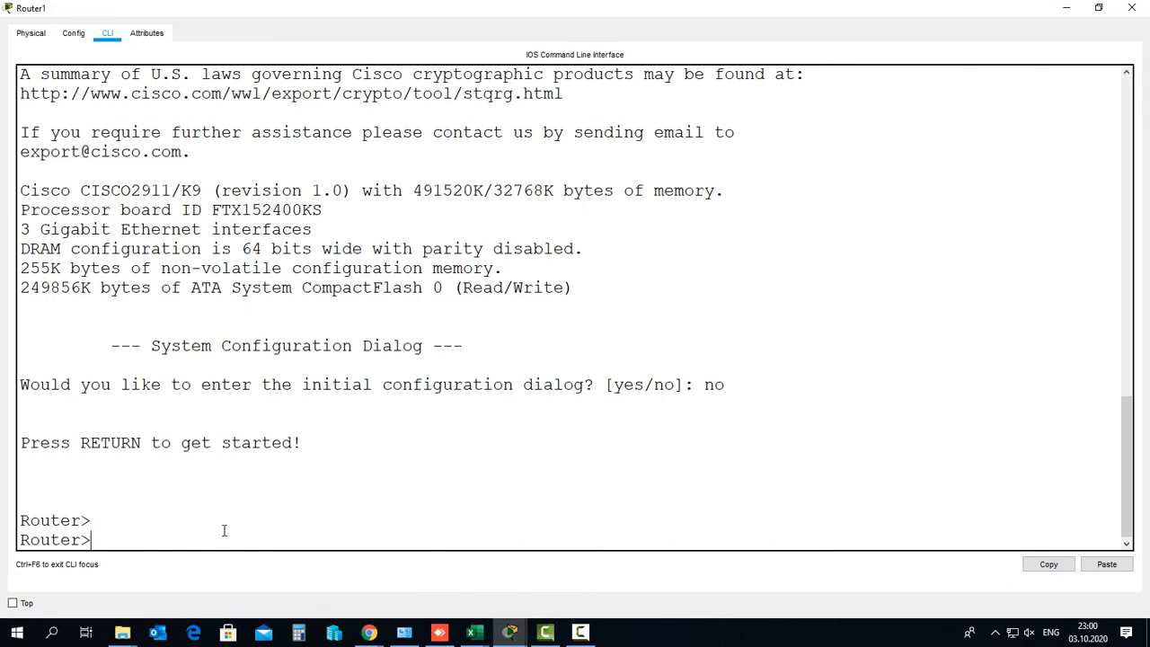
Draw on-screen arrows linking the numbered steps, then clear them
{"action": "left_click_drag", "start_coordinate": [809, 314], "coordinate": [824, 337]}
{"action": "mouse_move", "coordinate": [815, 378]}
{"action": "left_mouse_down"}
{"action": "mouse_move", "coordinate": [829, 368]}
{"action": "mouse_move", "coordinate": [843, 422]}
{"action": "mouse_move", "coordinate": [817, 424]}
{"action": "left_mouse_up"}
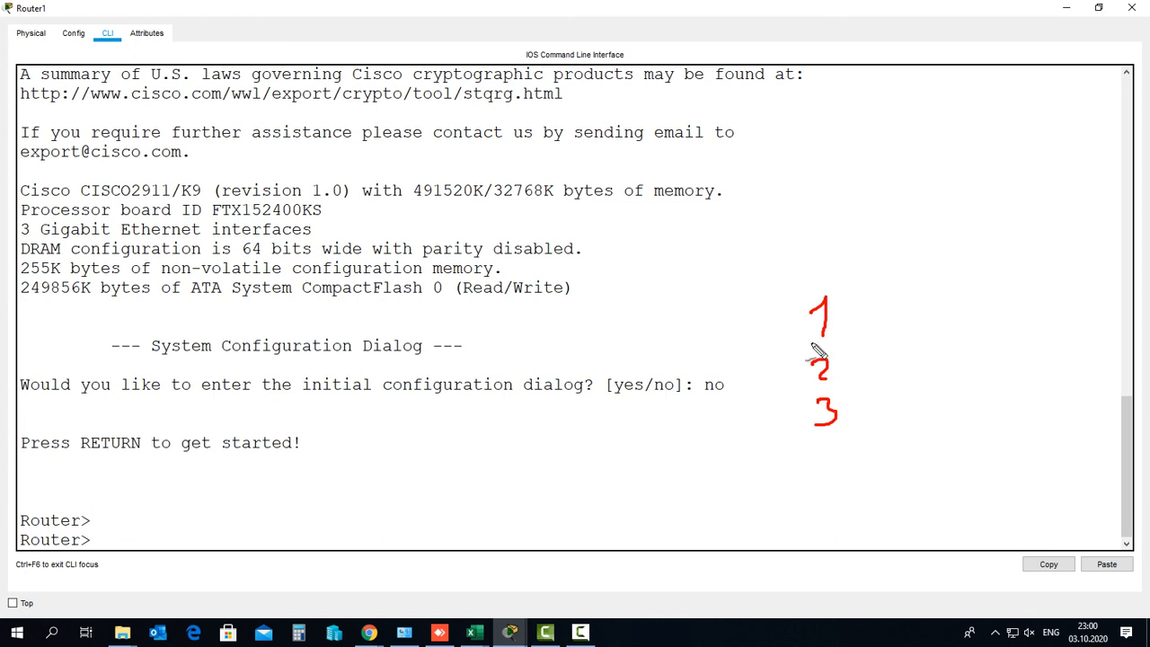
{"action": "left_click_drag", "start_coordinate": [802, 347], "coordinate": [887, 329]}
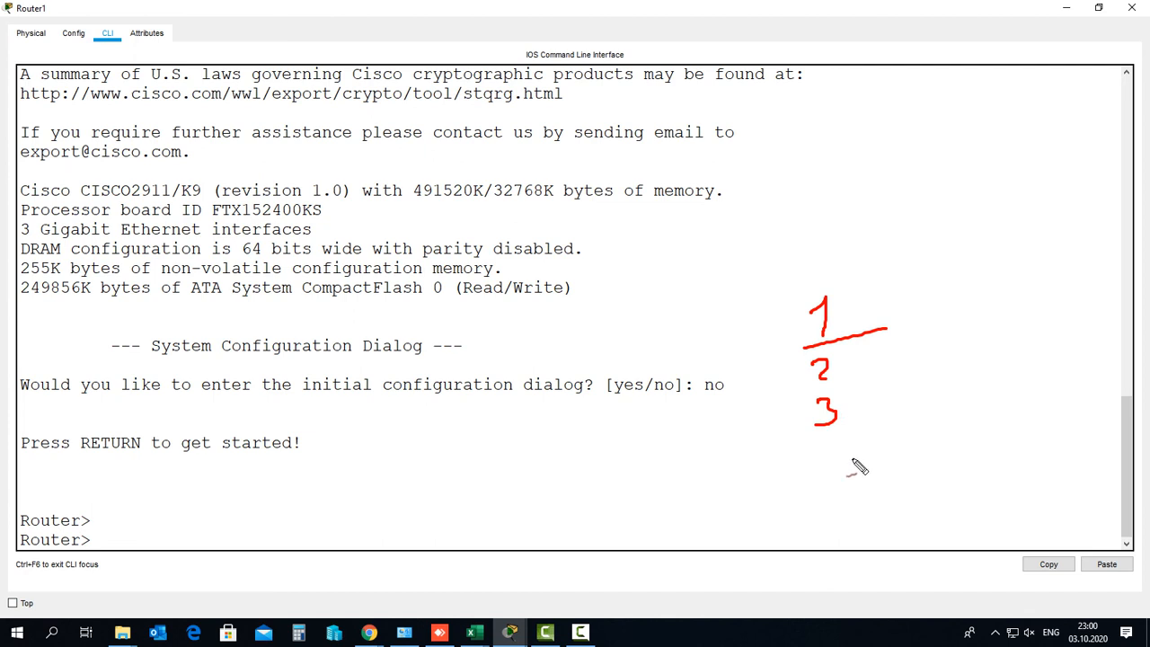
{"action": "mouse_move", "coordinate": [833, 318]}
{"action": "left_mouse_down"}
{"action": "mouse_move", "coordinate": [860, 339]}
{"action": "mouse_move", "coordinate": [841, 370]}
{"action": "mouse_move", "coordinate": [861, 386]}
{"action": "mouse_move", "coordinate": [852, 424]}
{"action": "mouse_move", "coordinate": [868, 419]}
{"action": "left_mouse_up"}
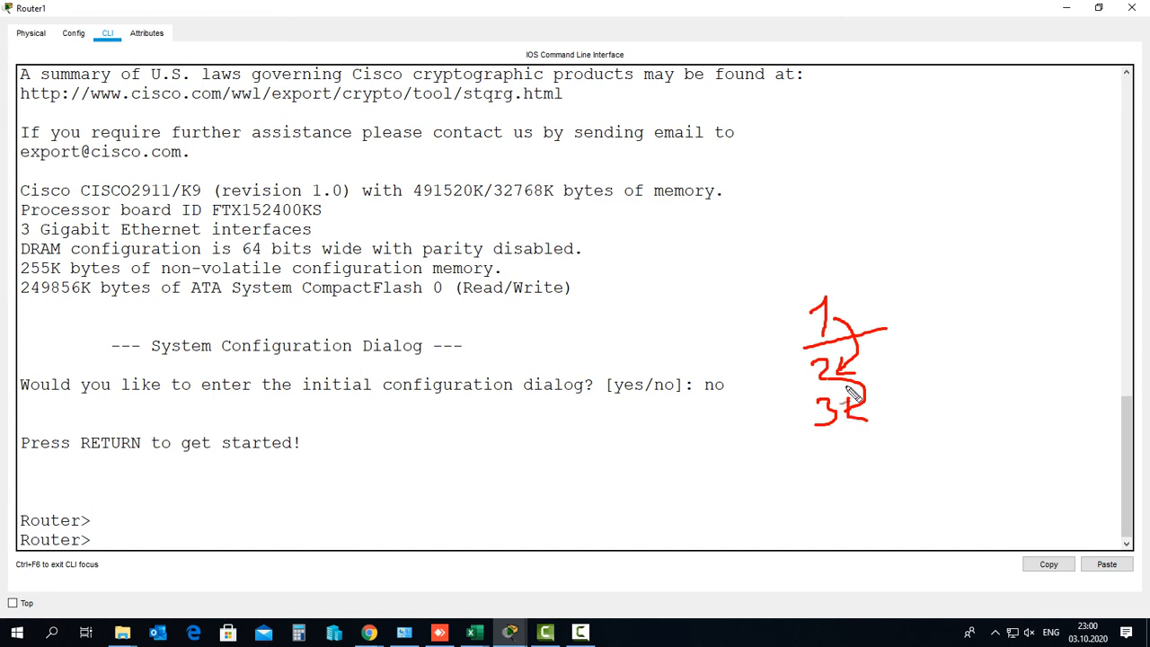
{"action": "key", "text": "Escape"}
Run 'enable' to enter privileged EXEC mode and highlight the Router# prompt
{"action": "left_click", "coordinate": [152, 539]}
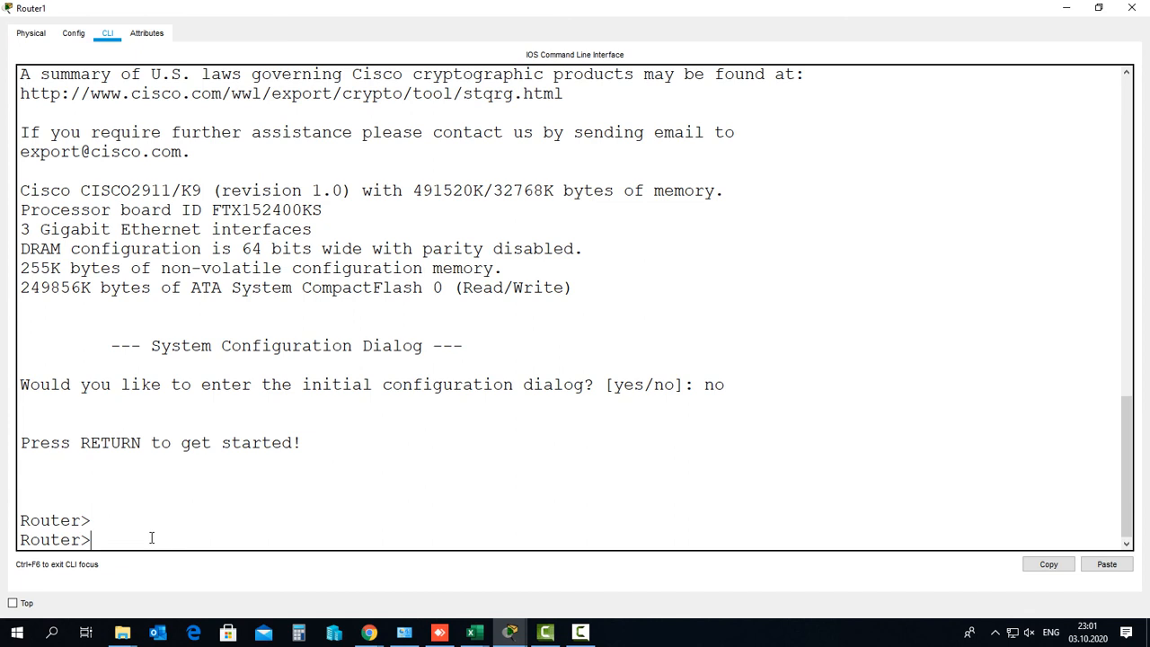
{"action": "type", "text": "enabkle"}
{"action": "key", "text": "BackSpace"}
{"action": "key", "text": "BackSpace"}
{"action": "key", "text": "BackSpace"}
{"action": "type", "text": "le"}
{"action": "key", "text": "Return"}
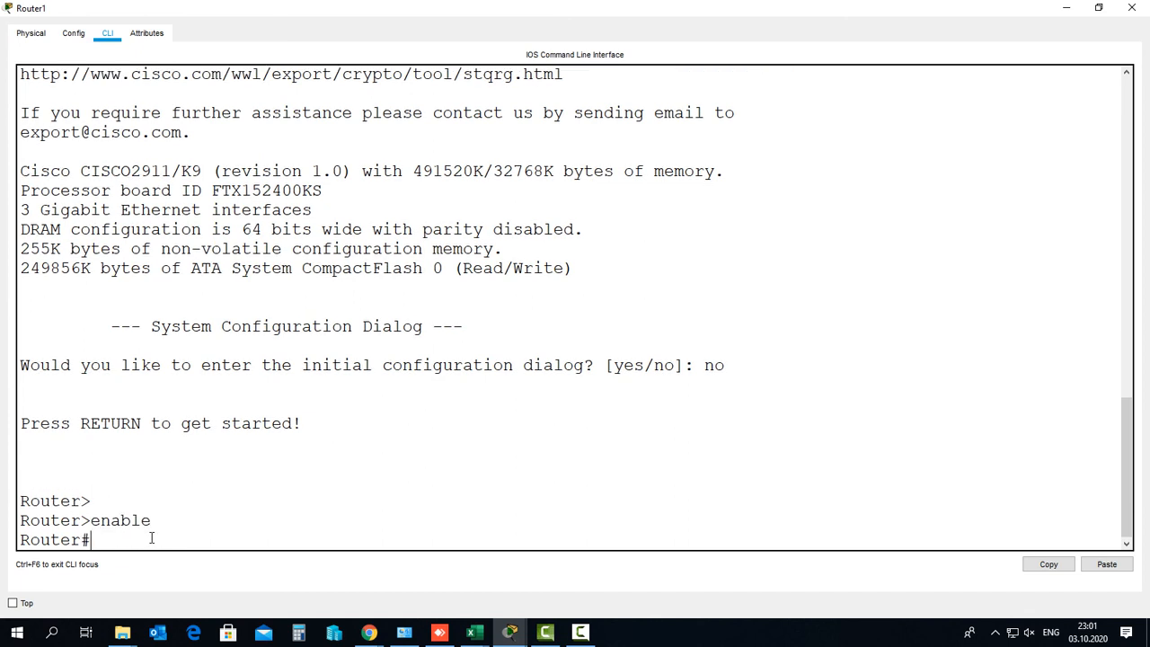
{"action": "left_click_drag", "start_coordinate": [100, 541], "coordinate": [16, 539]}
{"action": "left_click", "coordinate": [114, 541]}
Circle the # and underline the > prompt characters on screen, then clear the drawings
{"action": "key", "text": "ctrl+shift+d"}
{"action": "mouse_move", "coordinate": [80, 547]}
{"action": "left_mouse_down"}
{"action": "mouse_move", "coordinate": [78, 532]}
{"action": "mouse_move", "coordinate": [81, 548]}
{"action": "left_mouse_up"}
{"action": "mouse_move", "coordinate": [83, 508]}
{"action": "left_mouse_down"}
{"action": "mouse_move", "coordinate": [93, 510]}
{"action": "mouse_move", "coordinate": [82, 509]}
{"action": "mouse_move", "coordinate": [90, 546]}
{"action": "left_mouse_up"}
{"action": "key", "text": "Escape"}
{"action": "key", "text": "ctrl+shift+d"}
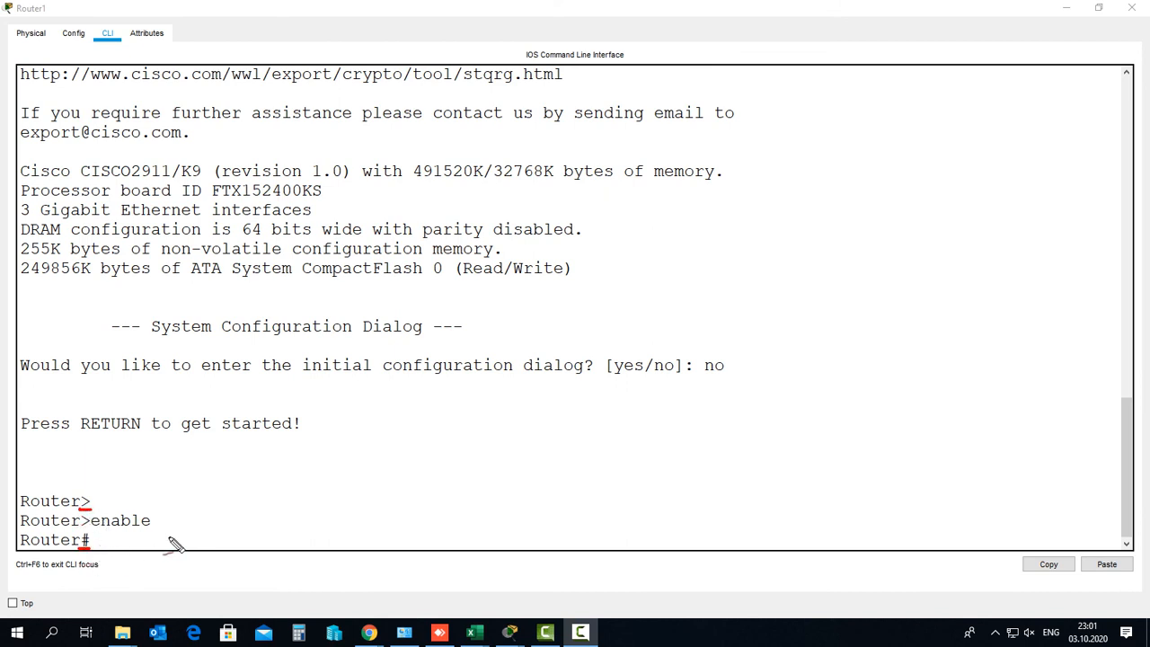
{"action": "key", "text": "Escape"}
Type 'config terminal' at the Router# prompt
{"action": "left_click", "coordinate": [139, 542]}
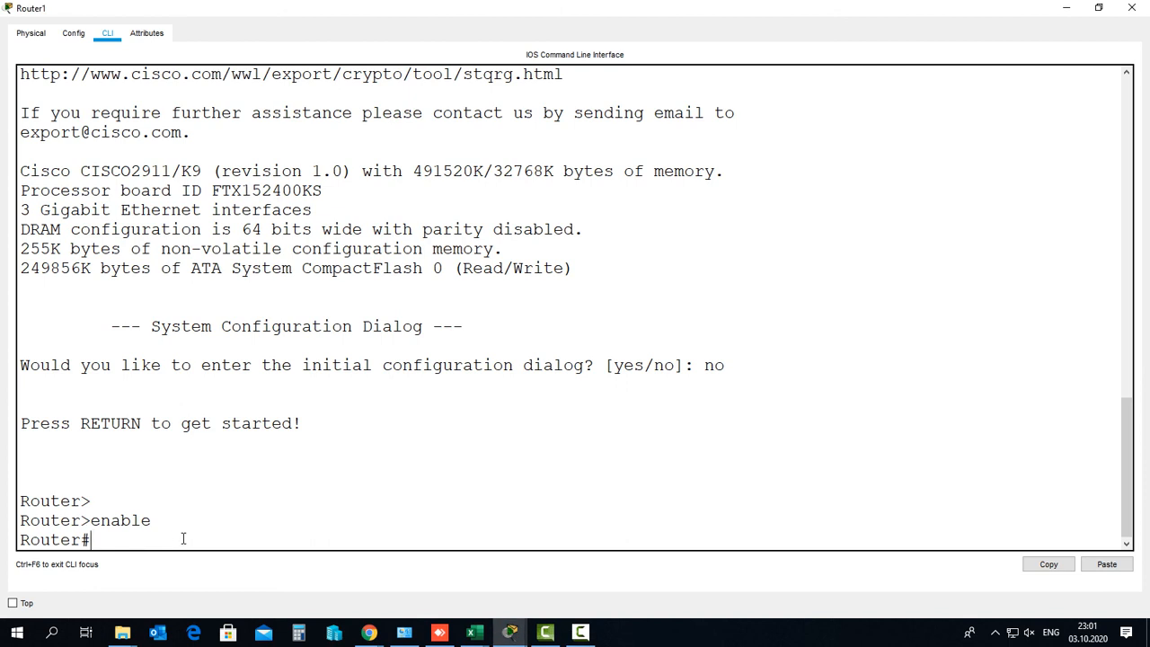
{"action": "type", "text": "config terminal"}
Run 'config terminal' and bracket the (config)# prompt with an on-screen drawing
{"action": "key", "text": "Return"}
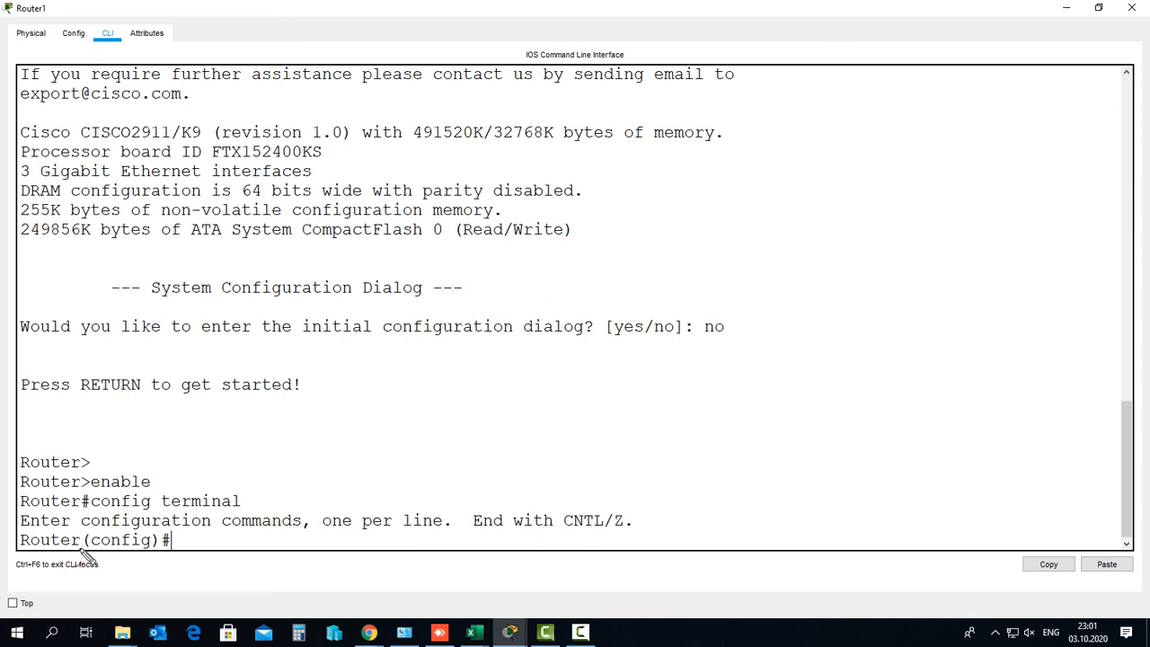
{"action": "left_click_drag", "start_coordinate": [87, 529], "coordinate": [85, 556]}
{"action": "mouse_move", "coordinate": [171, 530]}
{"action": "left_mouse_down"}
{"action": "mouse_move", "coordinate": [184, 562]}
{"action": "mouse_move", "coordinate": [169, 563]}
{"action": "left_mouse_up"}
{"action": "key", "text": "Escape"}
{"action": "left_click", "coordinate": [174, 540]}
Type 'interface gigabitEthernet 0/0' using Tab completion, leaving it unrun
{"action": "type", "text": "in"}
{"action": "key", "text": "Tab"}
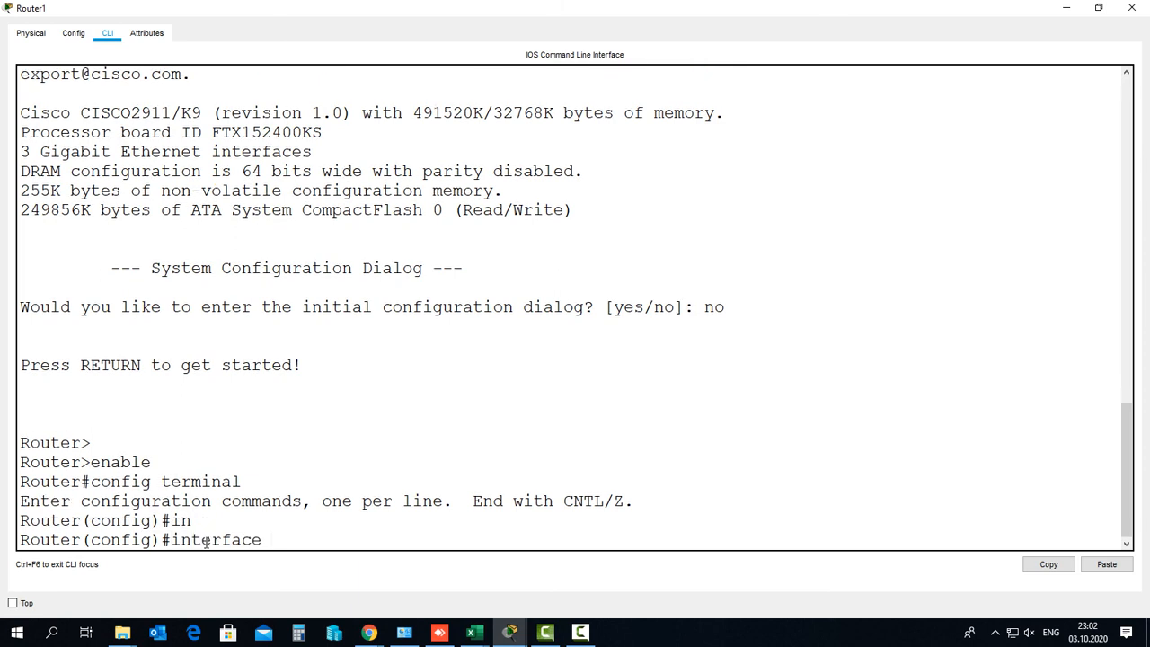
{"action": "key", "text": "BackSpace"}
{"action": "key", "text": "BackSpace"}
{"action": "key", "text": "BackSpace"}
{"action": "key", "text": "BackSpace"}
{"action": "key", "text": "BackSpace"}
{"action": "key", "text": "BackSpace"}
{"action": "key", "text": "BackSpace"}
{"action": "key", "text": "BackSpace"}
{"action": "type", "text": "interface gi"}
{"action": "key", "text": "Tab"}
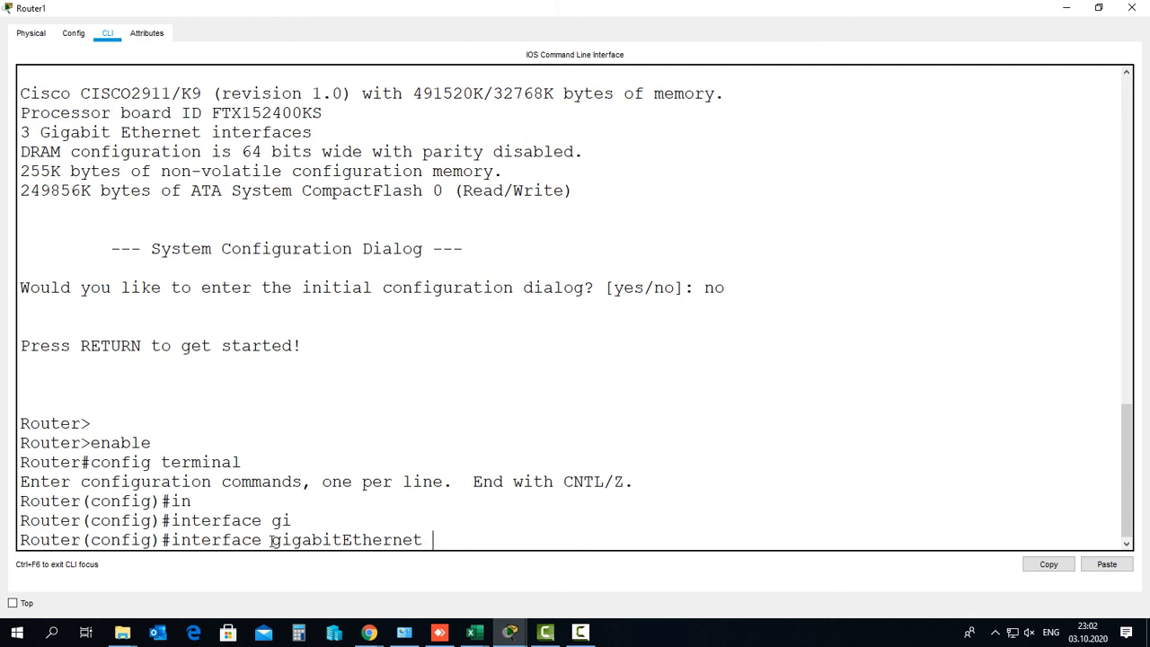
{"action": "left_click_drag", "start_coordinate": [273, 540], "coordinate": [423, 540]}
{"action": "left_click", "coordinate": [463, 538]}
{"action": "type", "text": "0/0"}
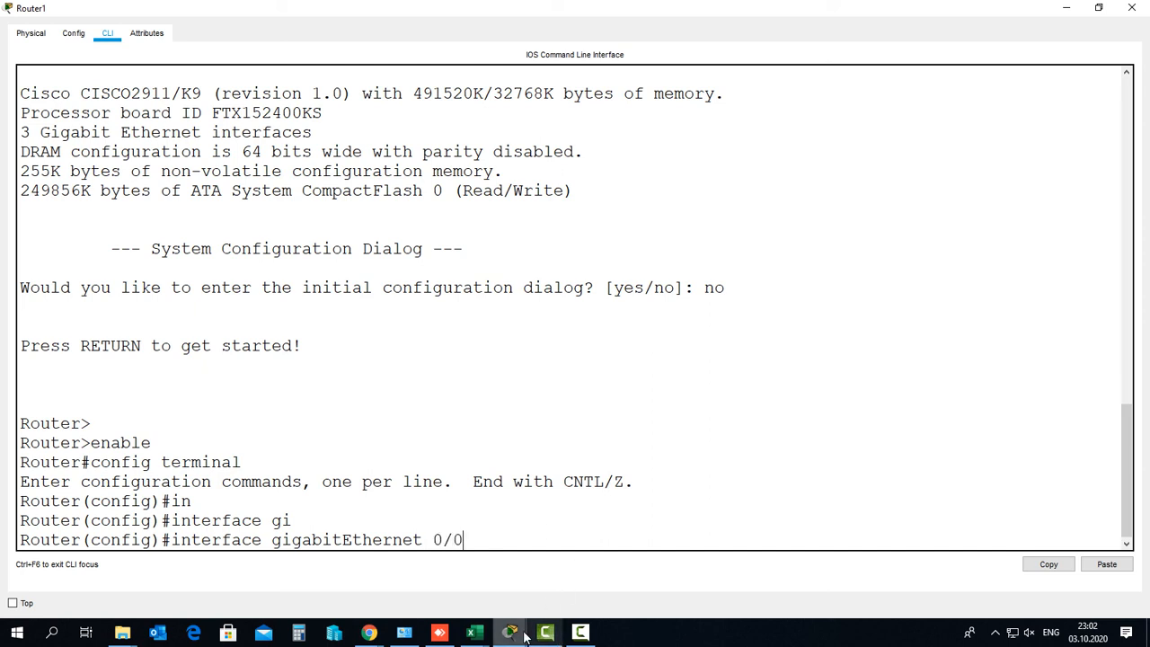
{"action": "mouse_move", "coordinate": [509, 632]}
{"action": "left_click", "coordinate": [431, 575]}
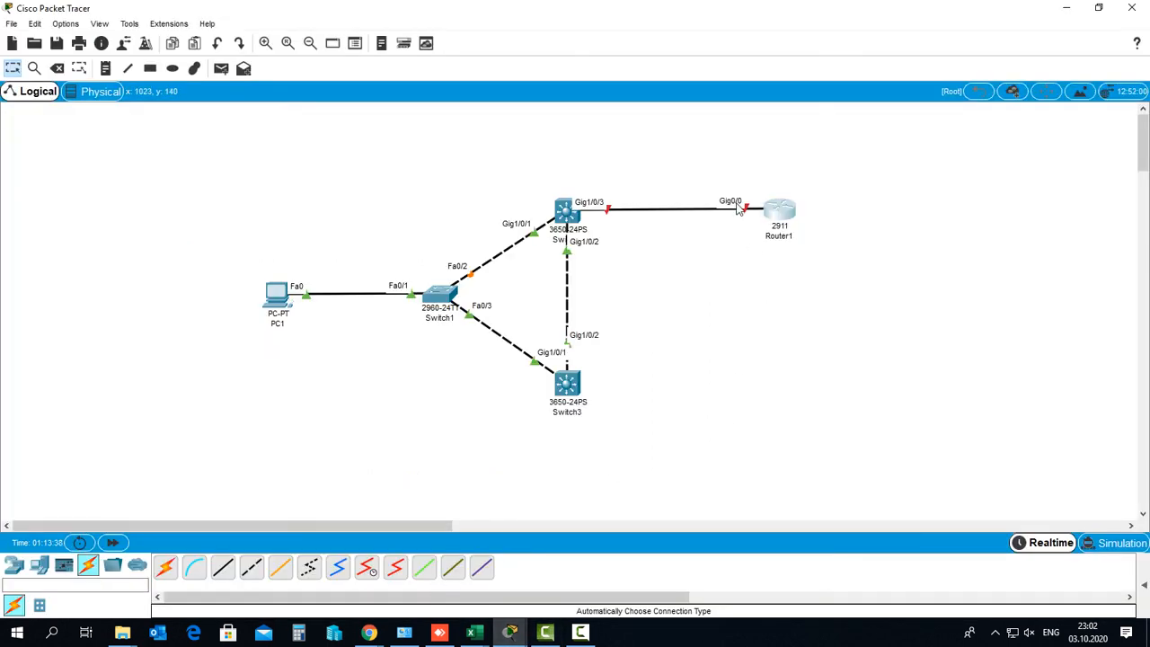
Back in Router1's CLI, run 'interface gigabitEthernet 0/0' to reach Router(config-if)#
{"action": "mouse_move", "coordinate": [509, 632]}
{"action": "left_click", "coordinate": [565, 595]}
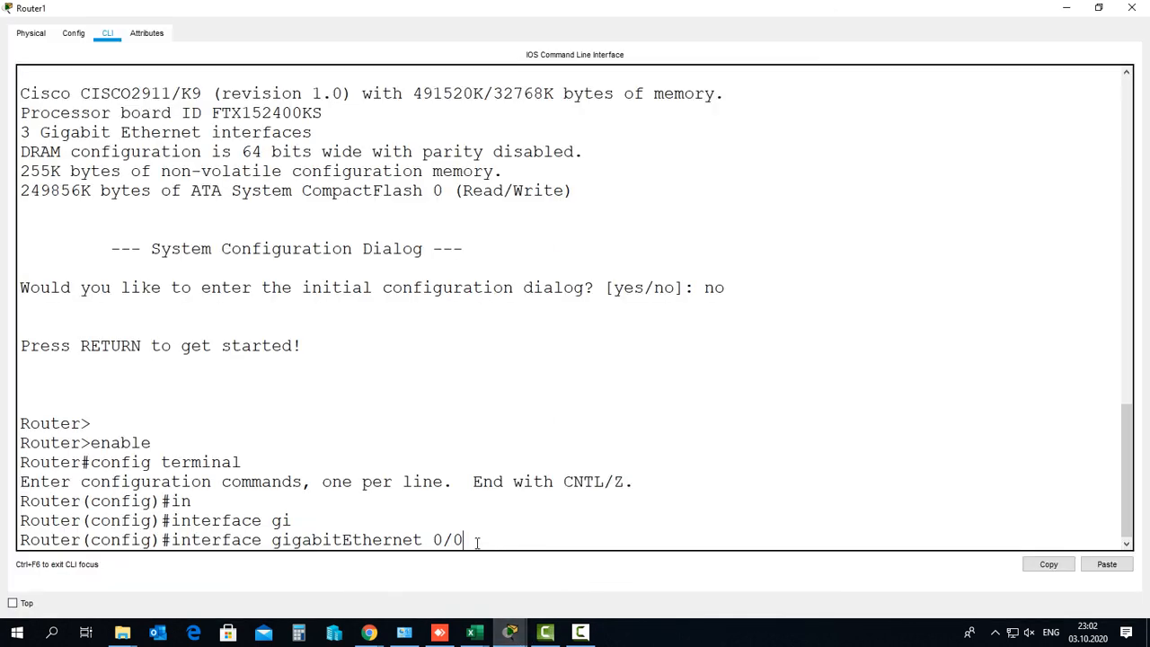
{"action": "key", "text": "Return"}
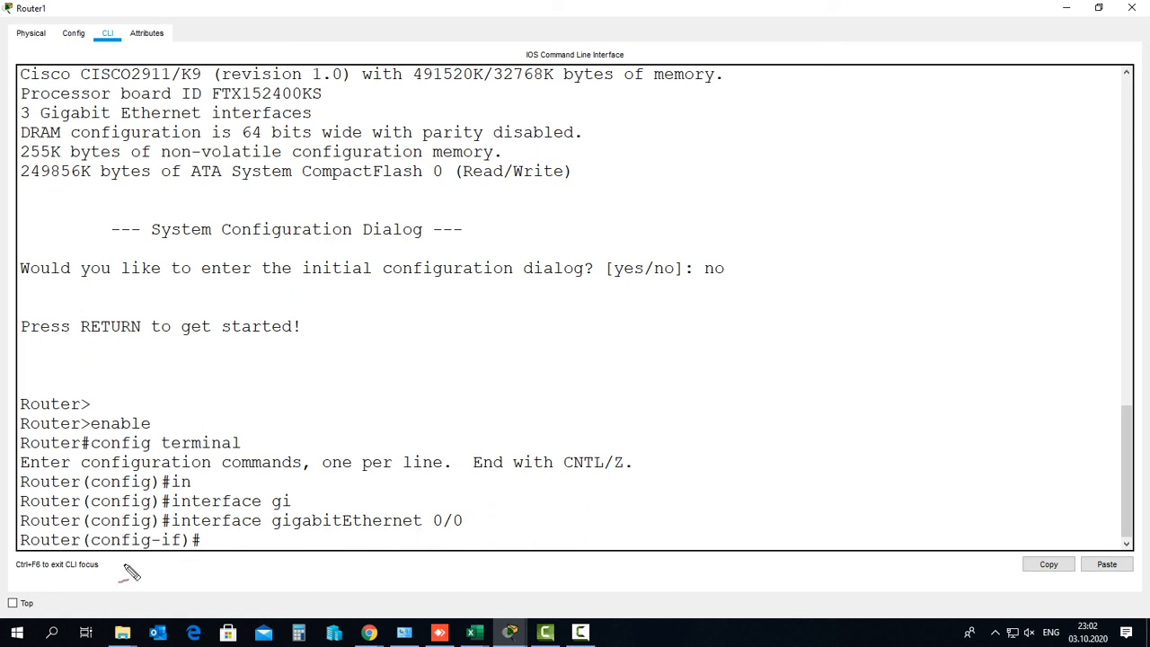
Mark the (config-if) prompt and 0/0 interface on screen, then dismiss the antivirus popup
{"action": "mouse_move", "coordinate": [79, 537]}
{"action": "left_mouse_down"}
{"action": "mouse_move", "coordinate": [135, 566]}
{"action": "mouse_move", "coordinate": [208, 551]}
{"action": "left_mouse_up"}
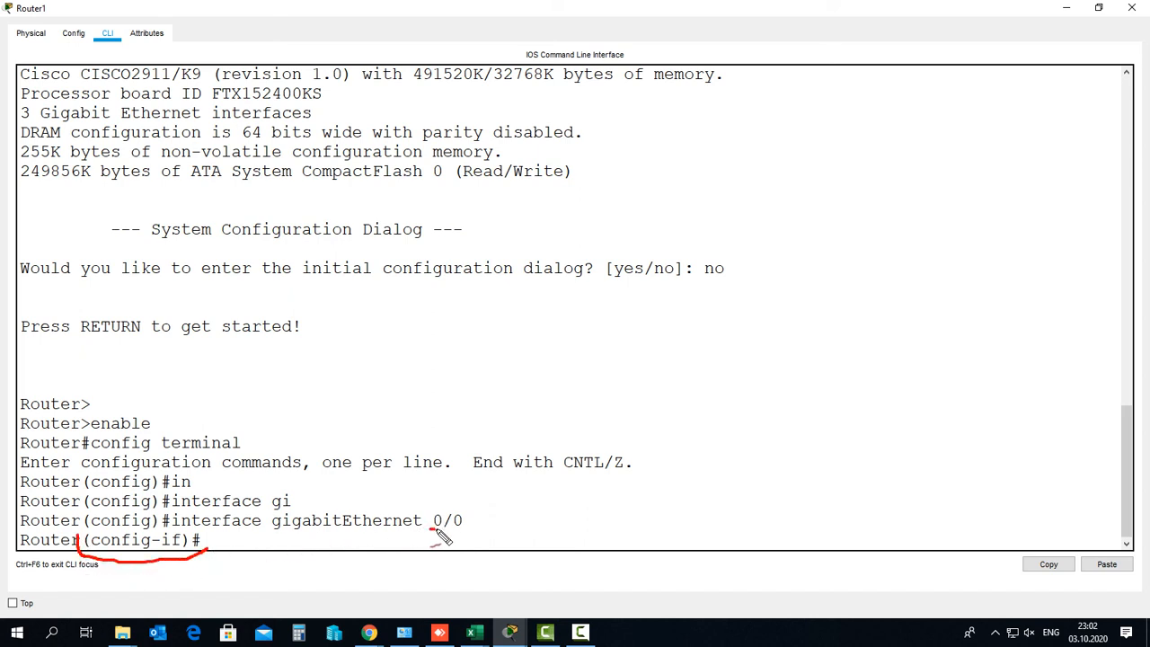
{"action": "left_click_drag", "start_coordinate": [430, 530], "coordinate": [474, 526]}
{"action": "left_click_drag", "start_coordinate": [77, 497], "coordinate": [165, 492]}
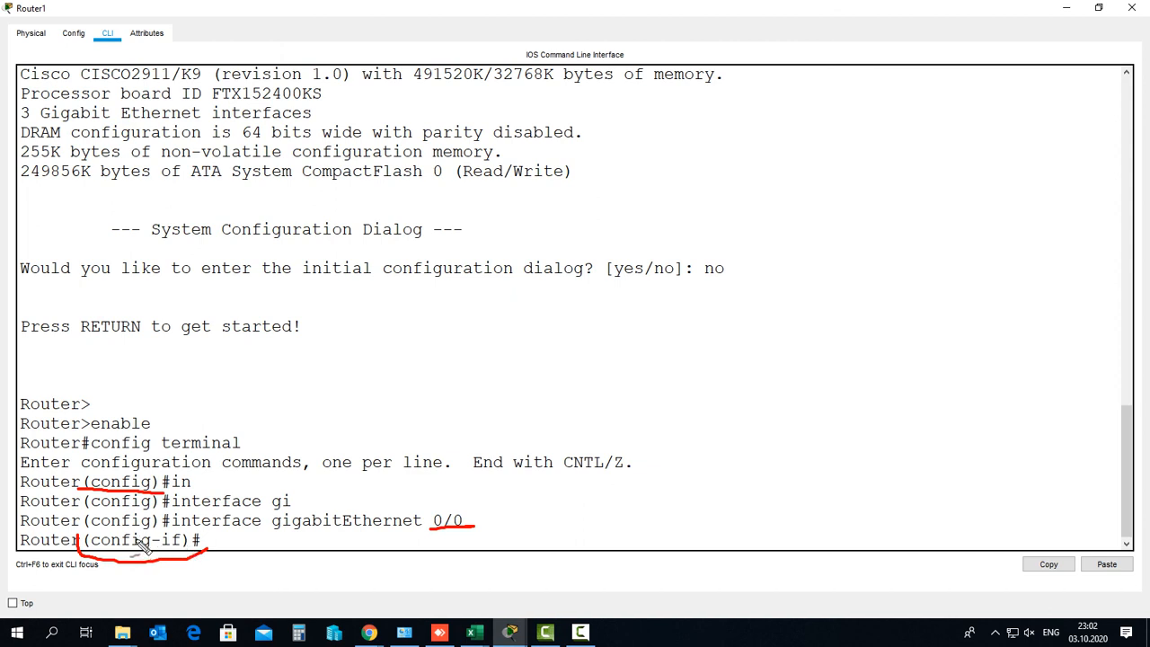
{"action": "key", "text": "Escape"}
{"action": "left_click", "coordinate": [218, 543]}
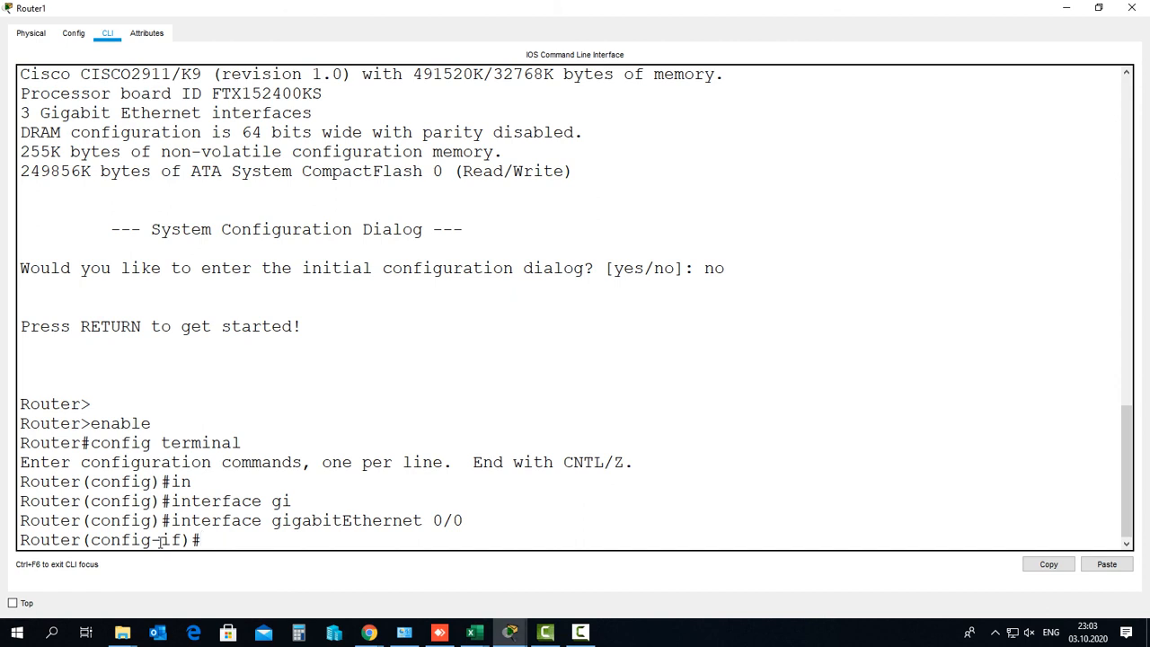
{"action": "left_click_drag", "start_coordinate": [273, 520], "coordinate": [467, 521]}
{"action": "left_click", "coordinate": [239, 544]}
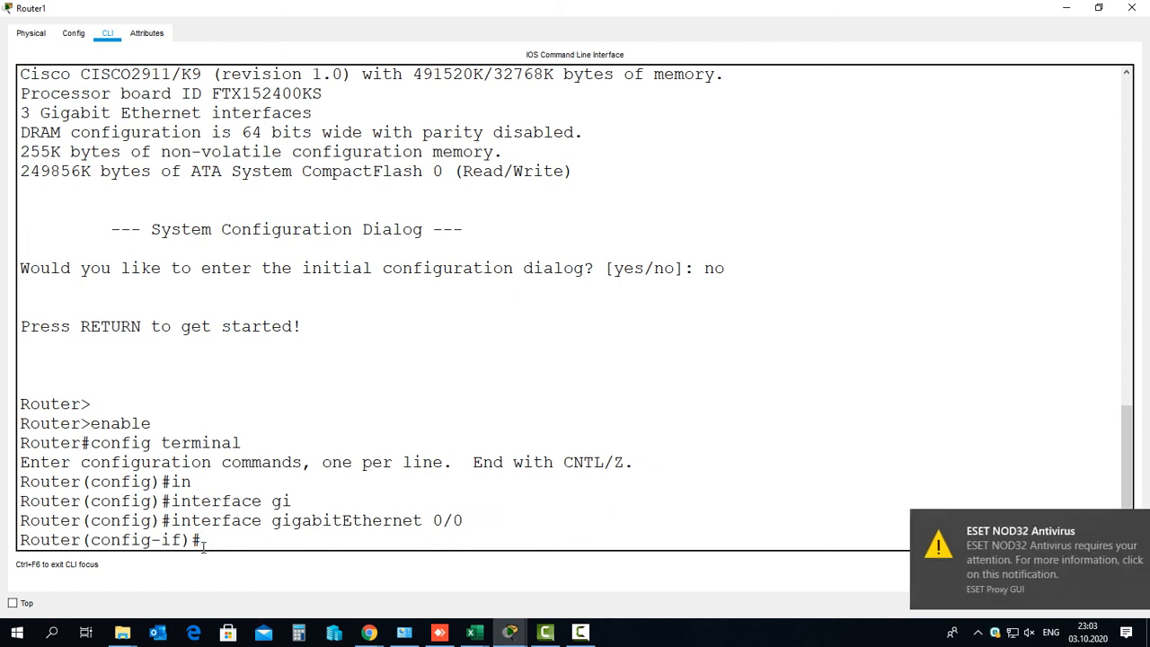
{"action": "left_click", "coordinate": [1128, 522]}
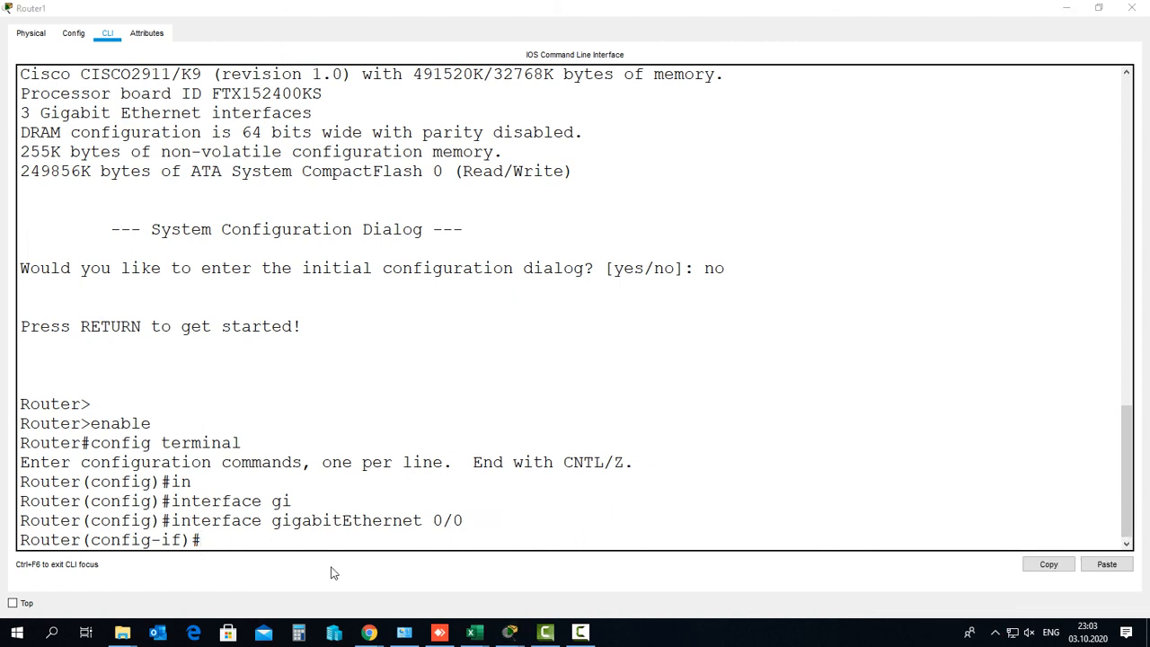
Enable Gig0/0 with 'no shutdown', confirm the up status message, and close the Router1 window
{"action": "type", "text": "no s"}
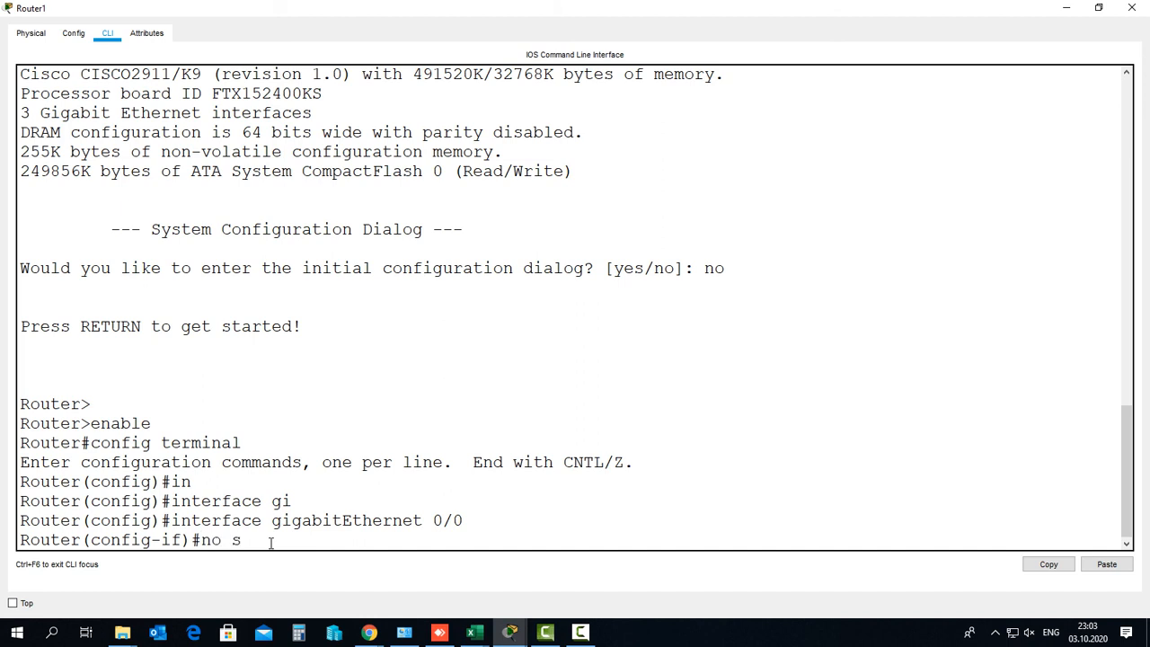
{"action": "type", "text": "hutdown"}
{"action": "key", "text": "Return"}
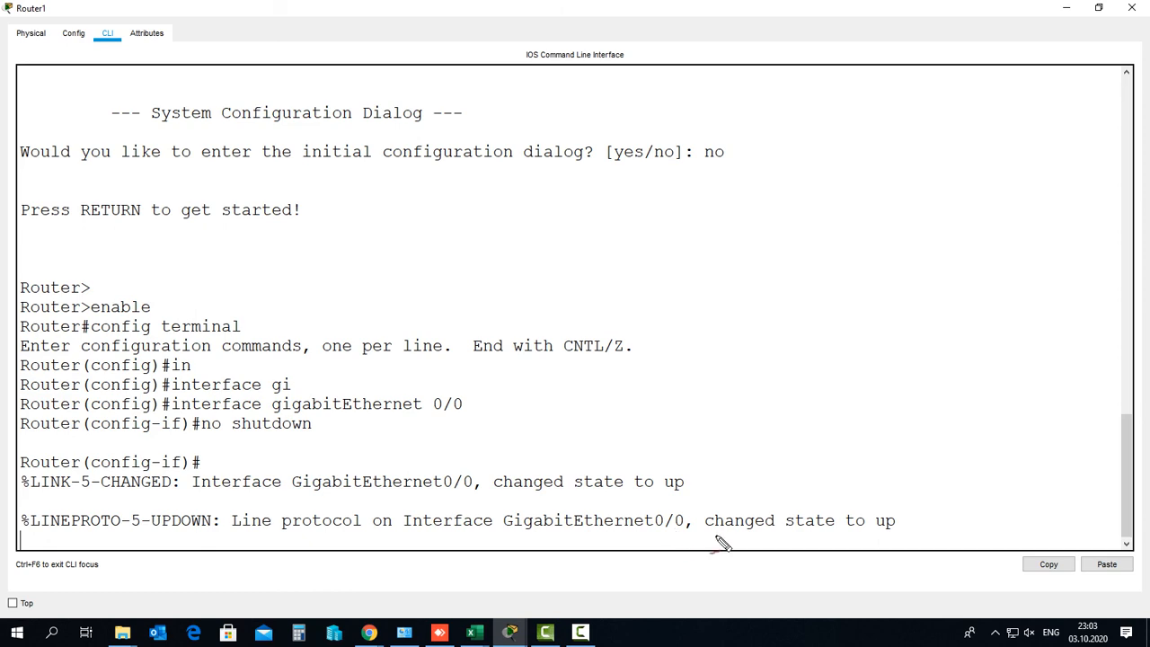
{"action": "left_click_drag", "start_coordinate": [876, 533], "coordinate": [900, 534]}
{"action": "key", "text": "Escape"}
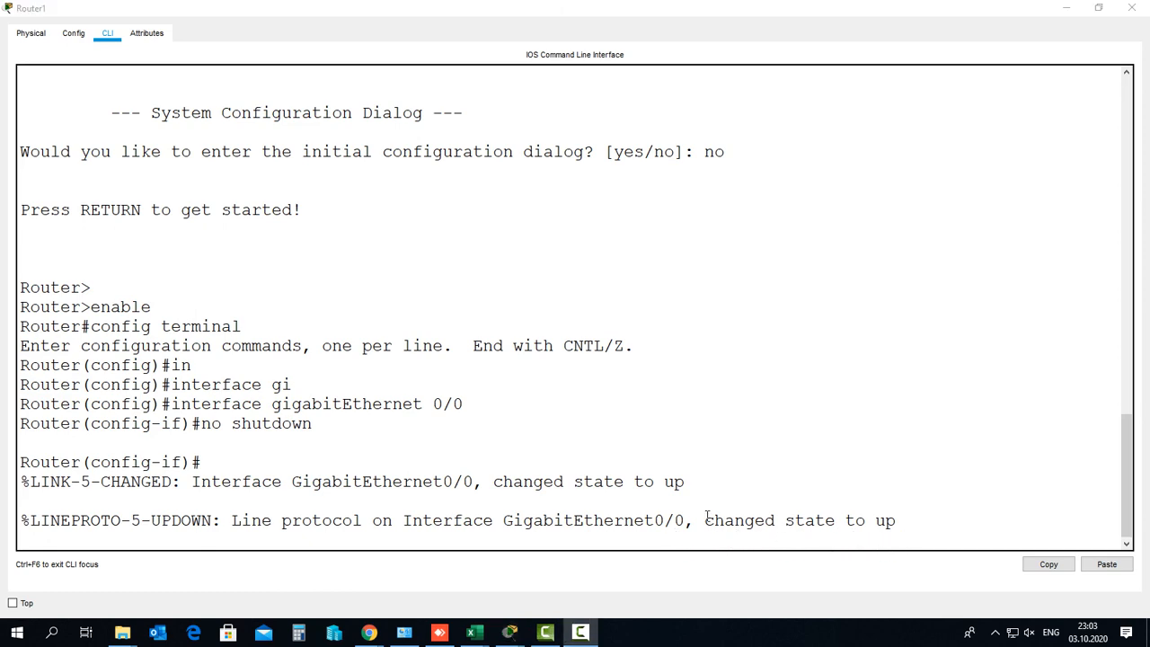
{"action": "left_click", "coordinate": [1131, 9]}
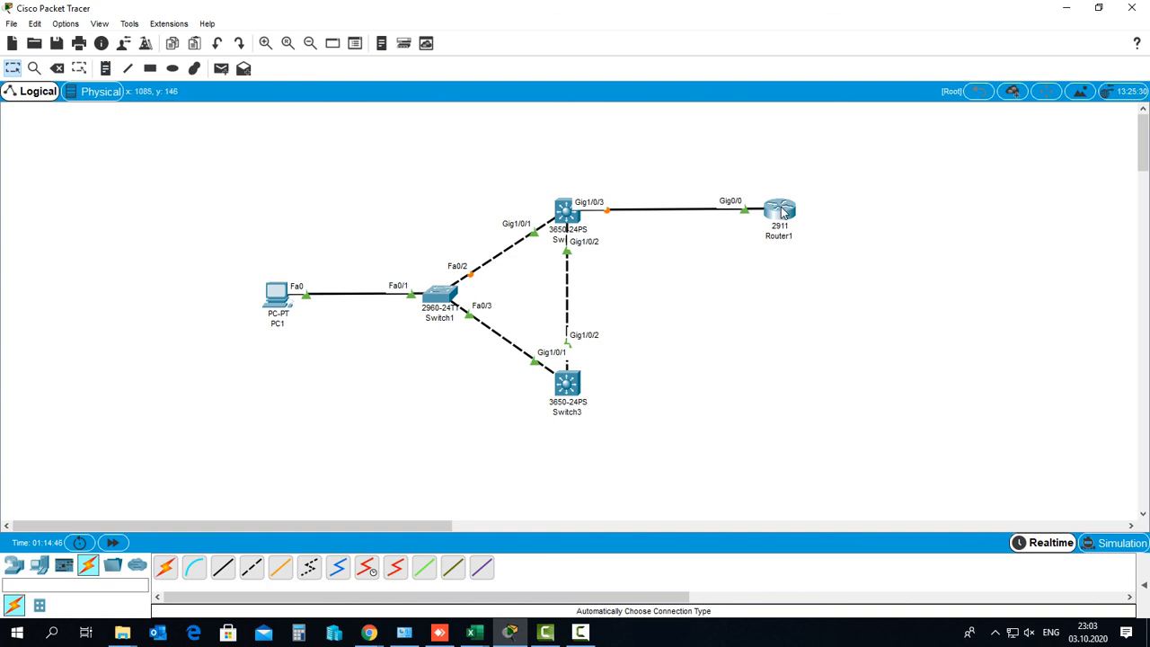
Shift Router1 slightly right and verify its link to Switch2 Gig1/0/3 is green at both ends
{"action": "left_click_drag", "start_coordinate": [782, 212], "coordinate": [810, 214]}
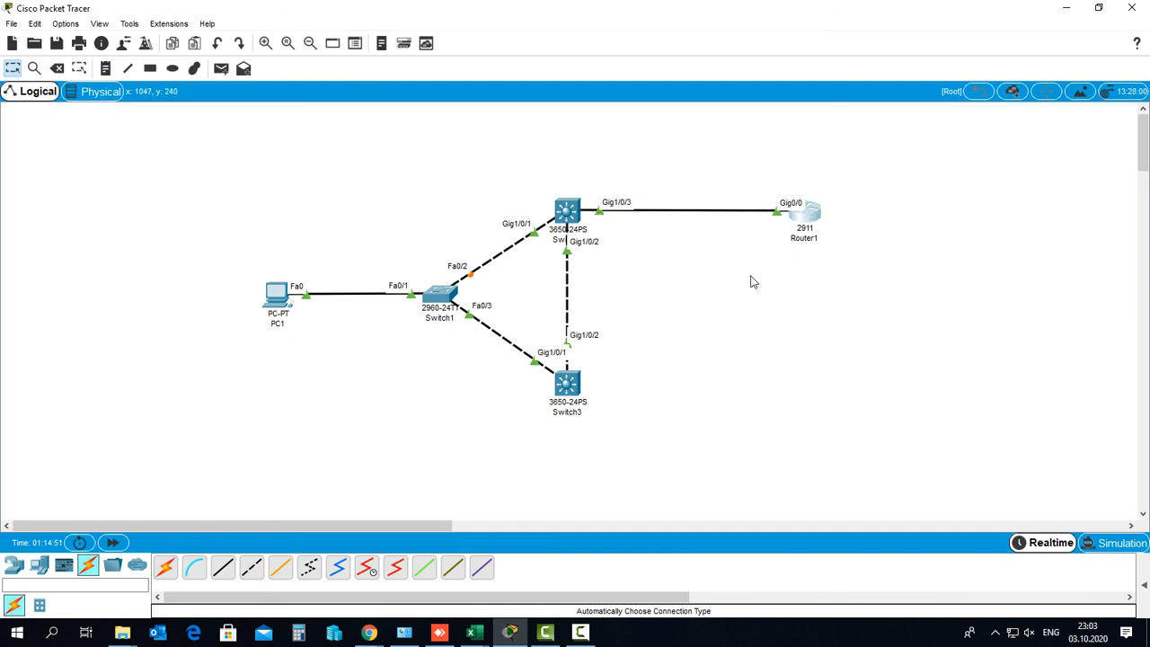
{"action": "left_click", "coordinate": [582, 221]}
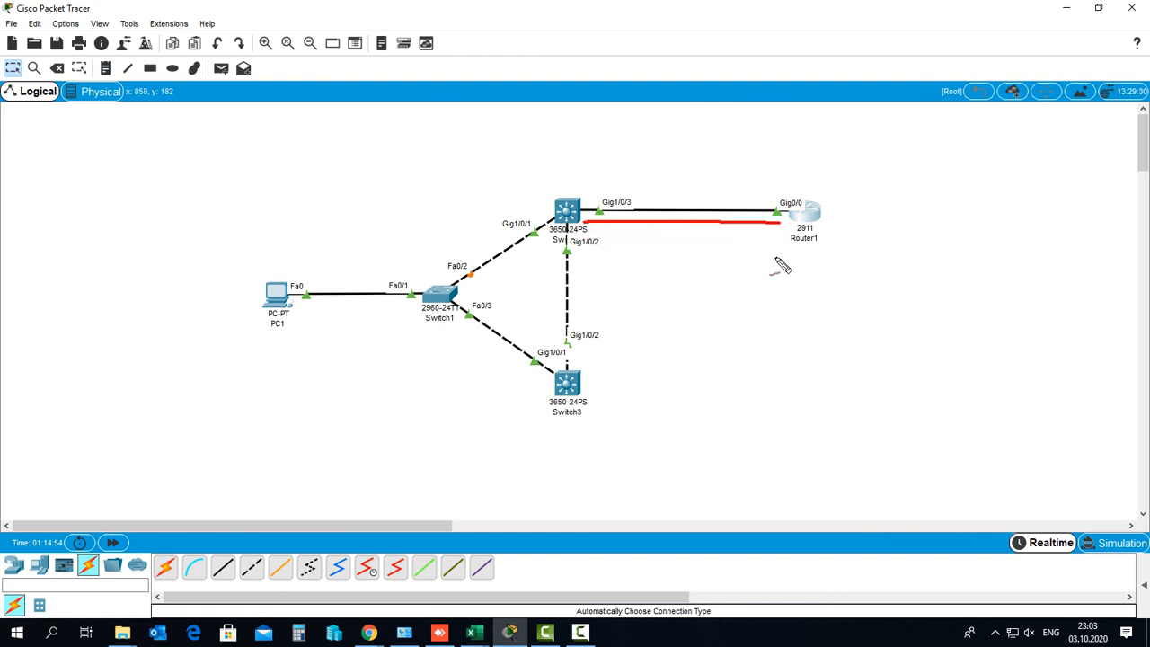
{"action": "left_click", "coordinate": [790, 310]}
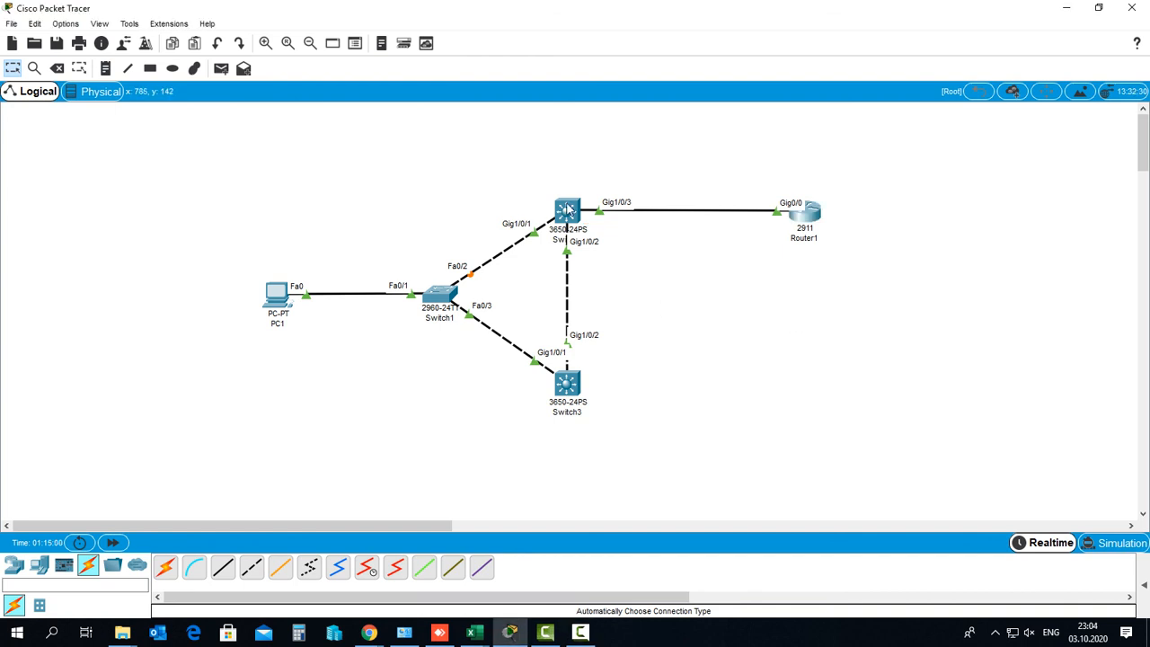